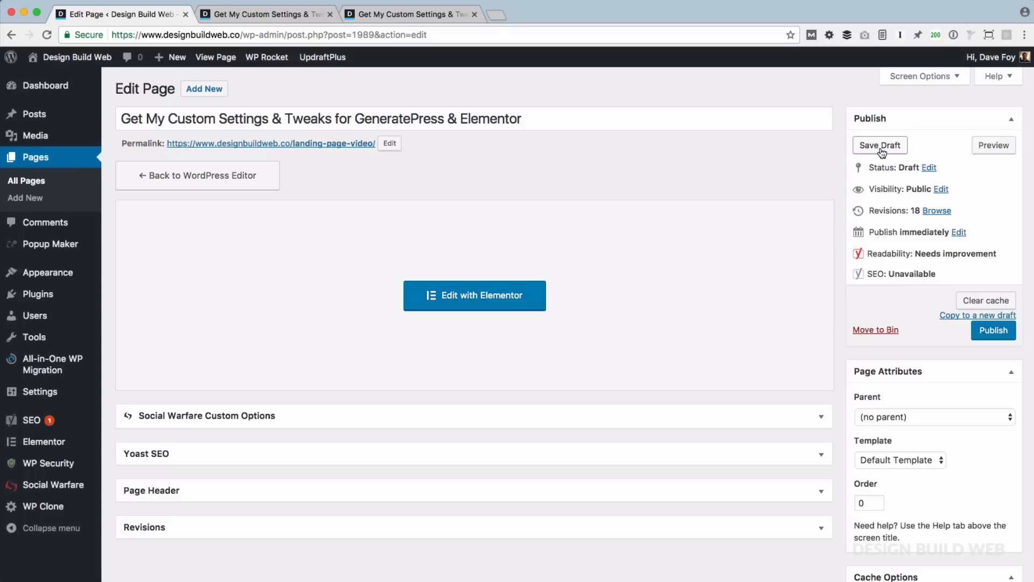
Step: Preview the draft landing page with its default template and return to the page editor
{"action": "left_click", "coordinate": [1010, 149]}
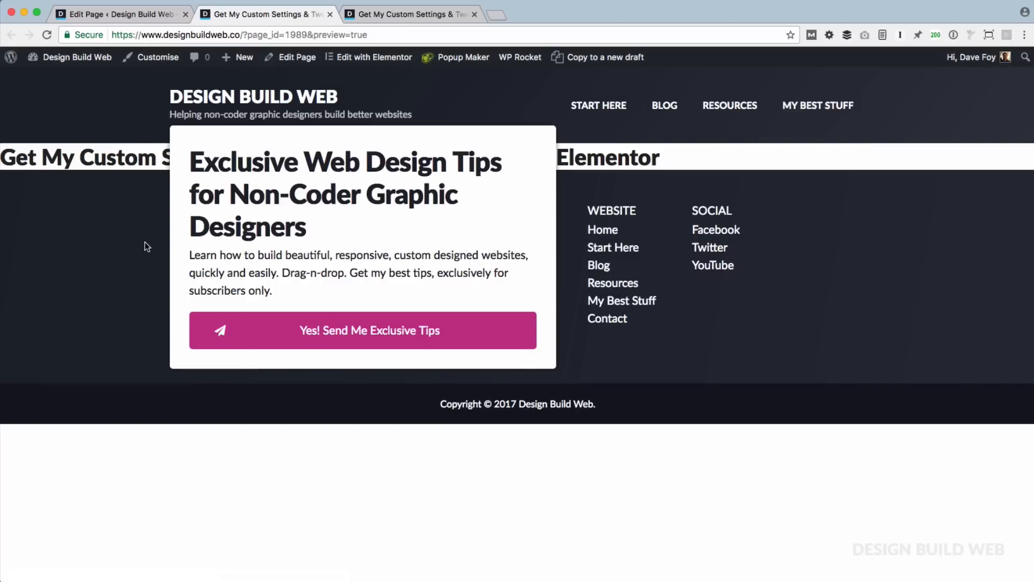
{"action": "key", "text": "ctrl+shift+Tab"}
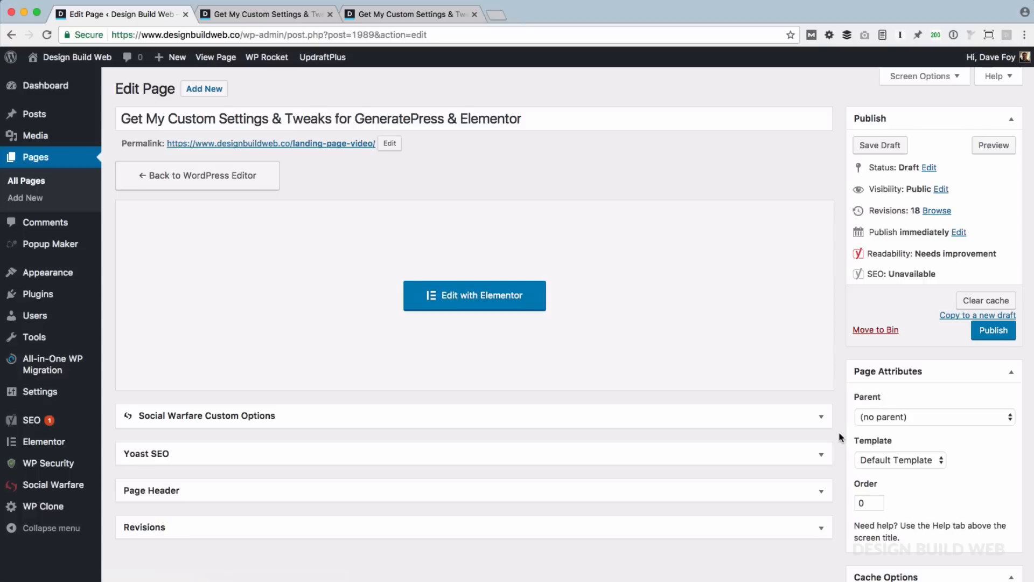
{"action": "scroll", "coordinate": [841, 438], "scroll_direction": "down", "scroll_amount": 10}
{"action": "scroll", "coordinate": [841, 438], "scroll_direction": "down", "scroll_amount": 1}
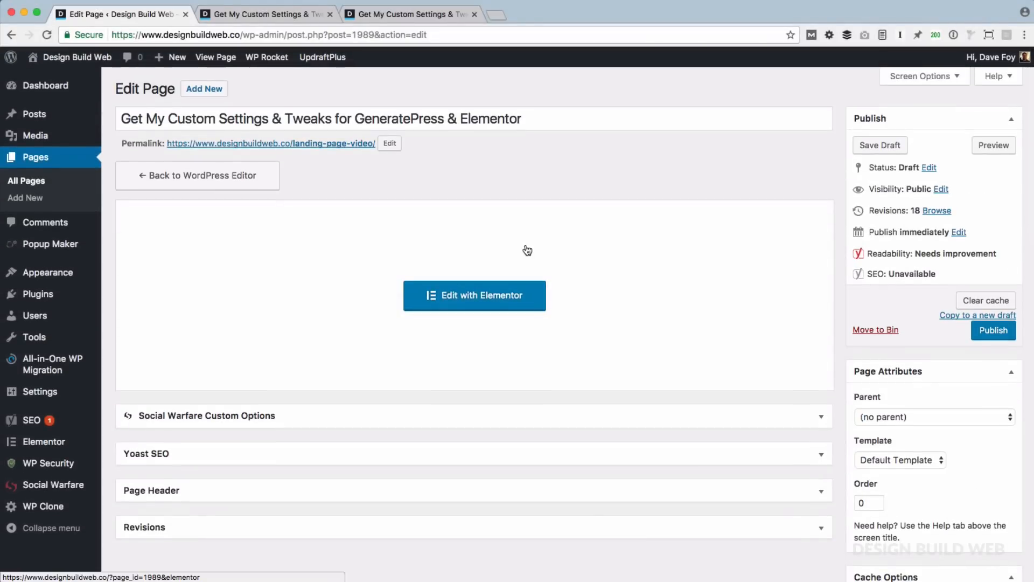
Step: Open the page in Elementor and set its page template to Elementor Canvas
{"action": "left_click", "coordinate": [468, 295]}
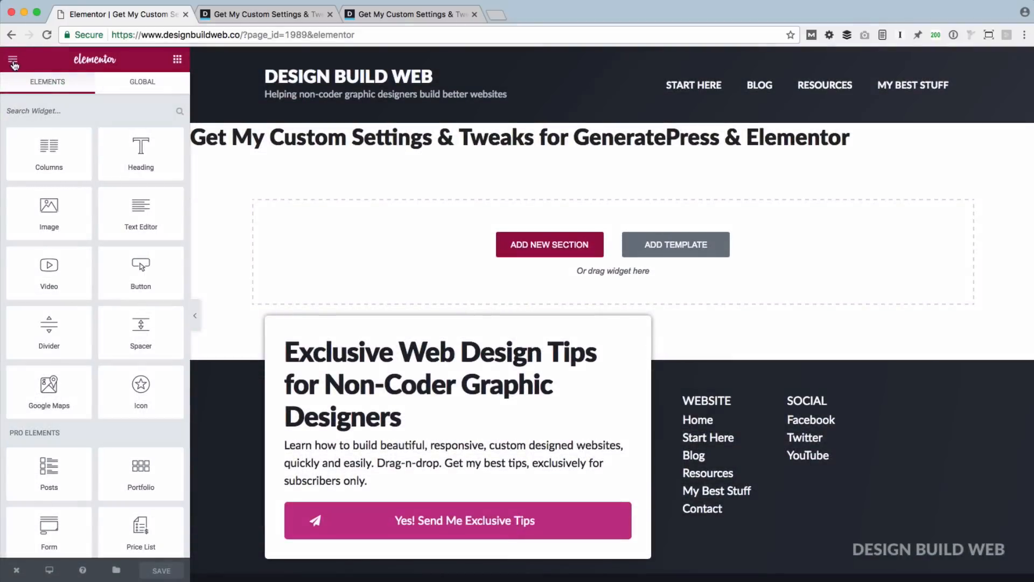
{"action": "left_click", "coordinate": [13, 60]}
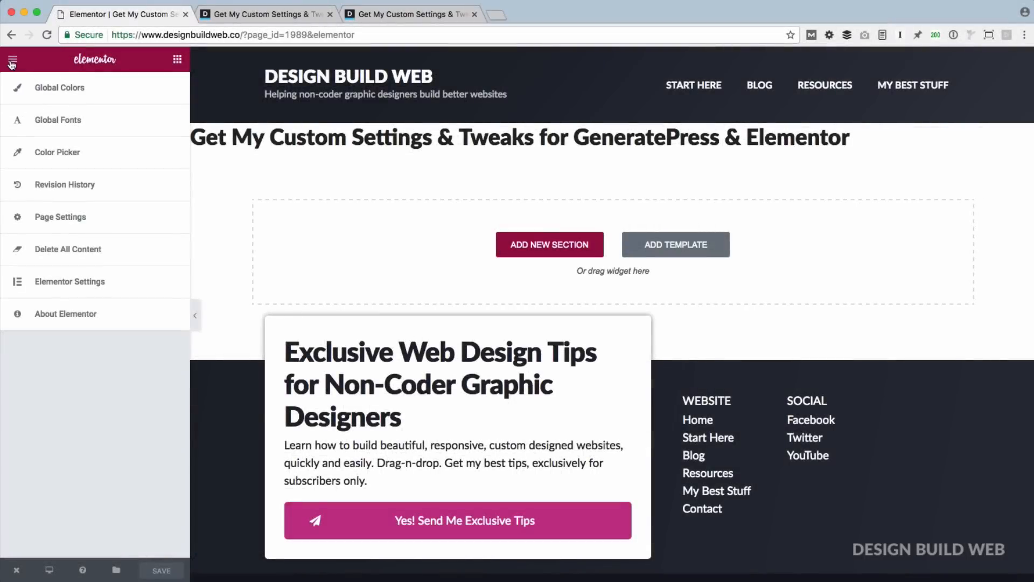
{"action": "left_click", "coordinate": [67, 219]}
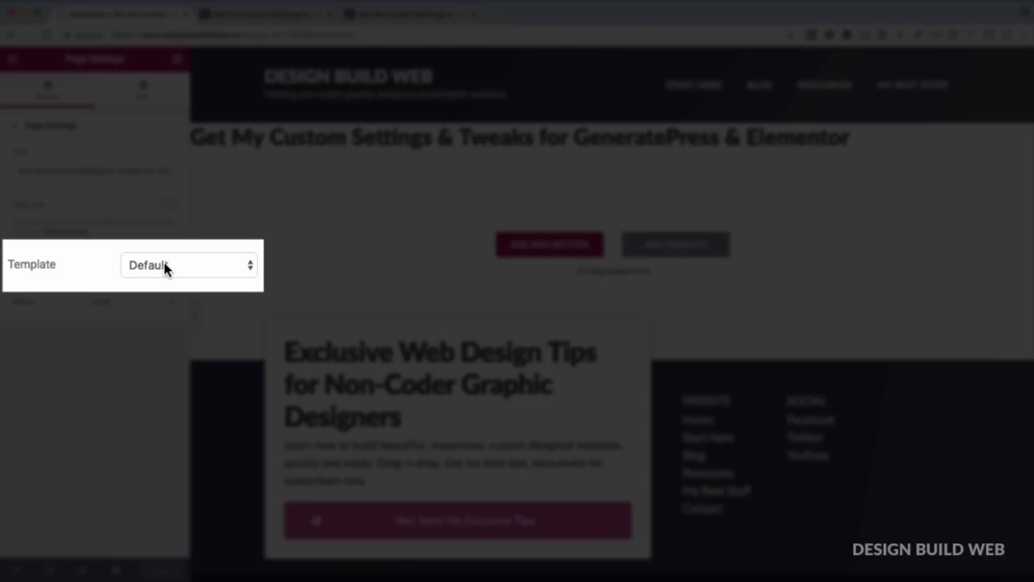
{"action": "left_click", "coordinate": [152, 265]}
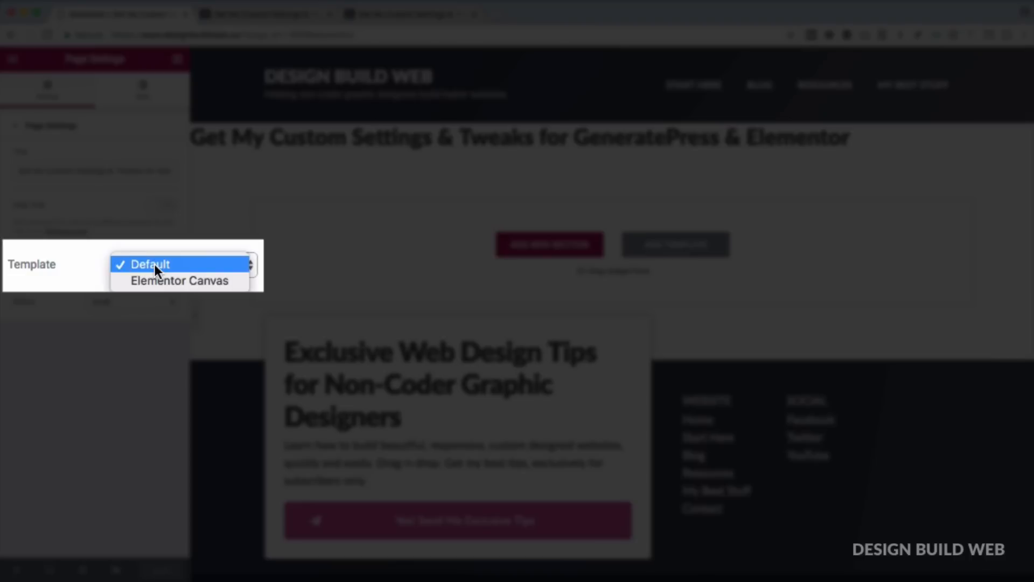
{"action": "left_click", "coordinate": [195, 281]}
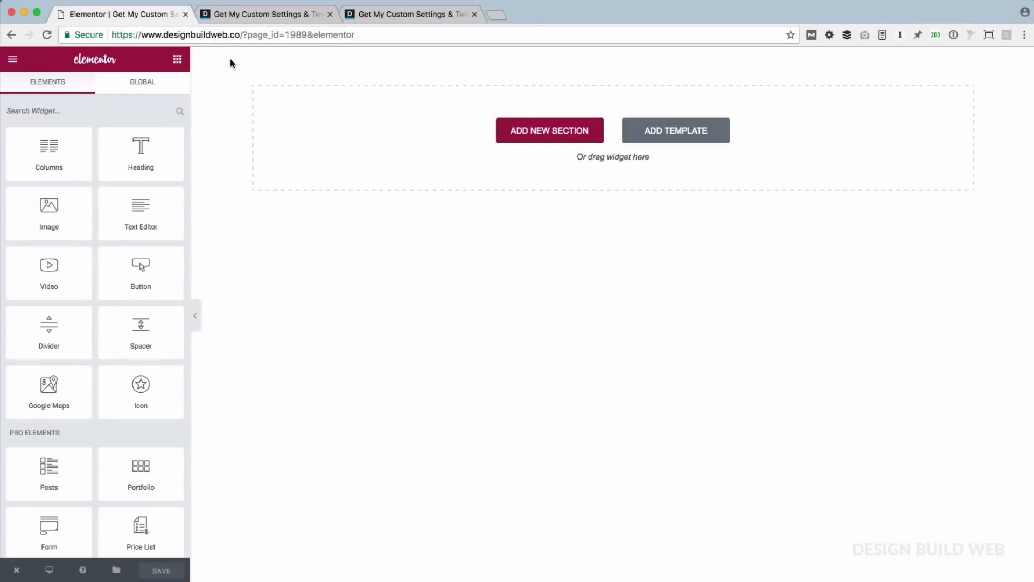
Step: Add a single-column section and give it a classic background in the dark colour #1b212b
{"action": "left_click", "coordinate": [549, 130]}
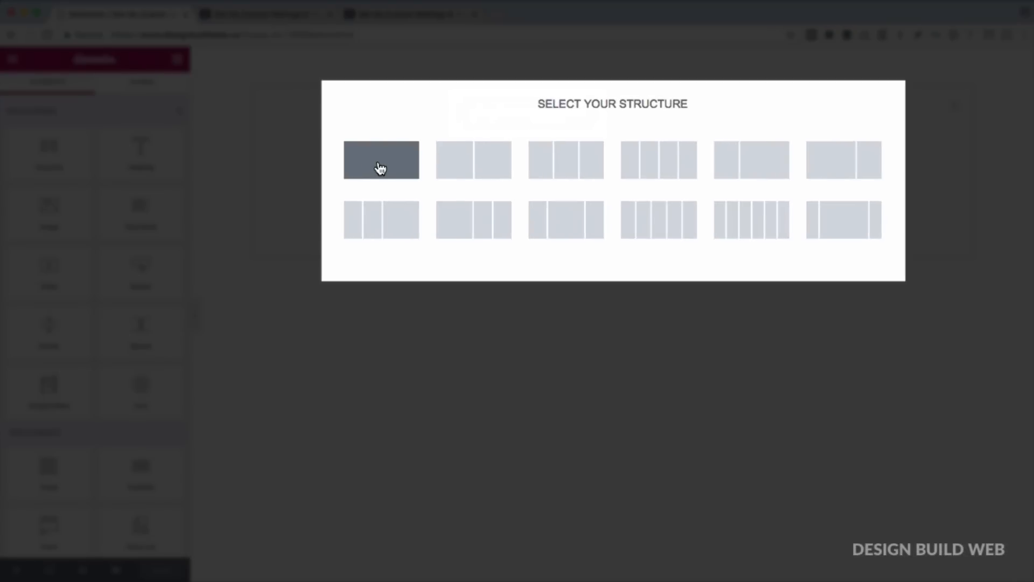
{"action": "left_click", "coordinate": [381, 164]}
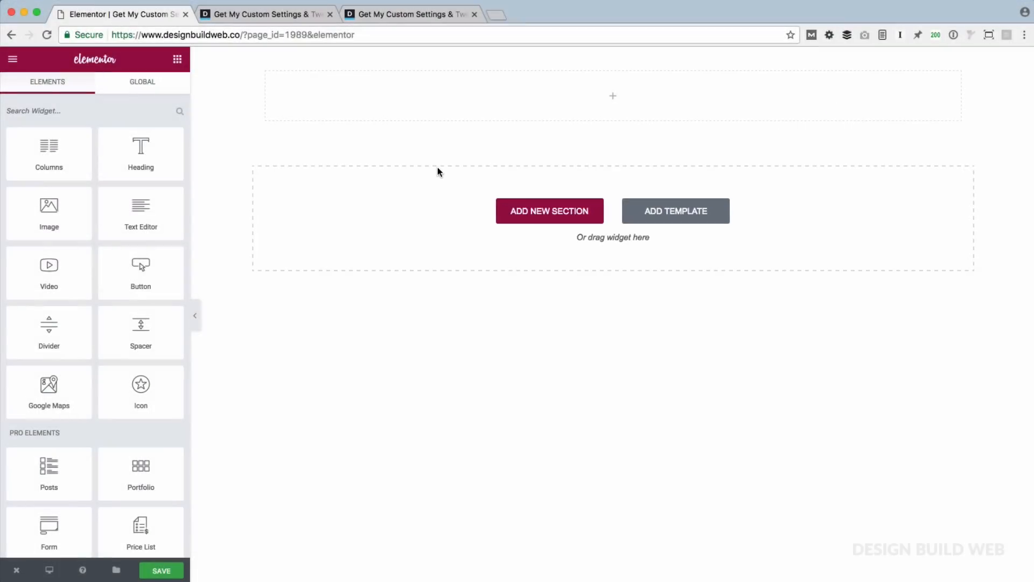
{"action": "mouse_move", "coordinate": [320, 88]}
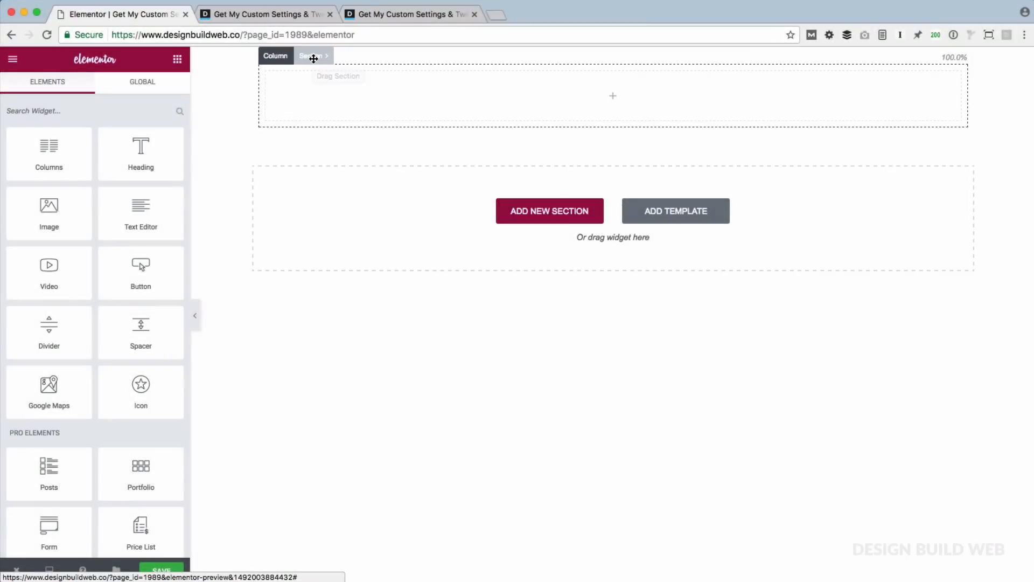
{"action": "left_click", "coordinate": [315, 56]}
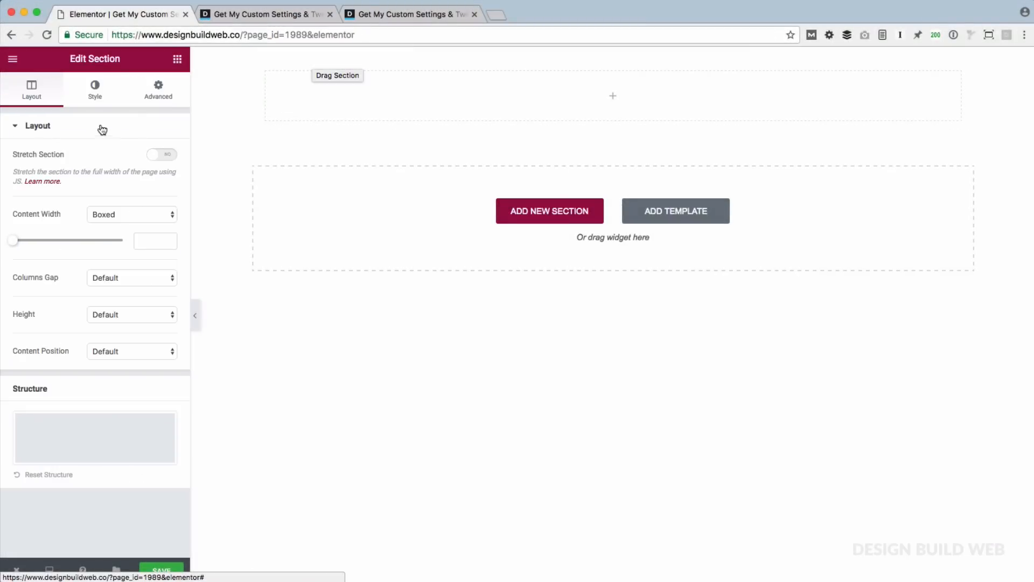
{"action": "left_click", "coordinate": [93, 94]}
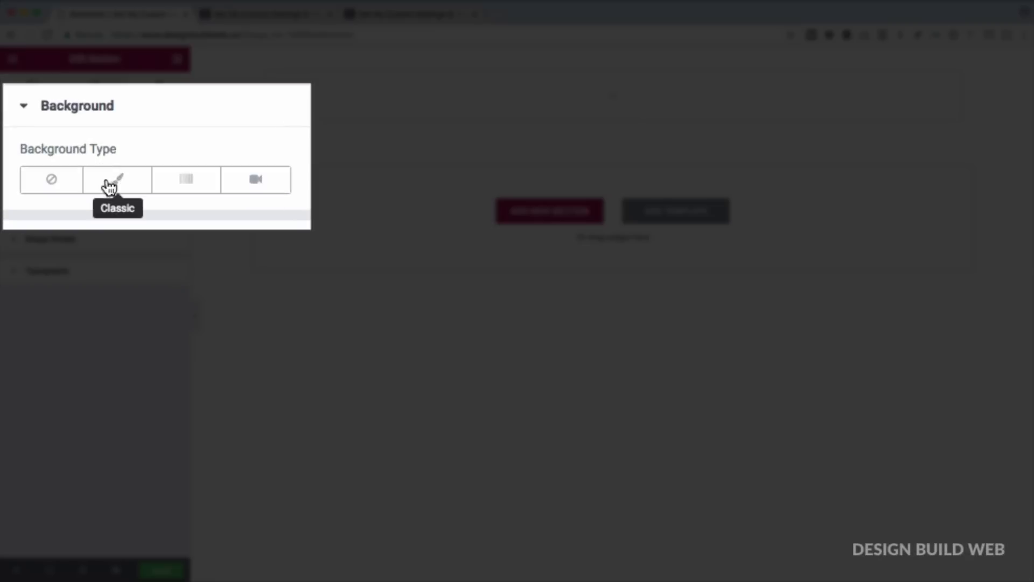
{"action": "left_click", "coordinate": [69, 173]}
{"action": "left_click", "coordinate": [162, 210]}
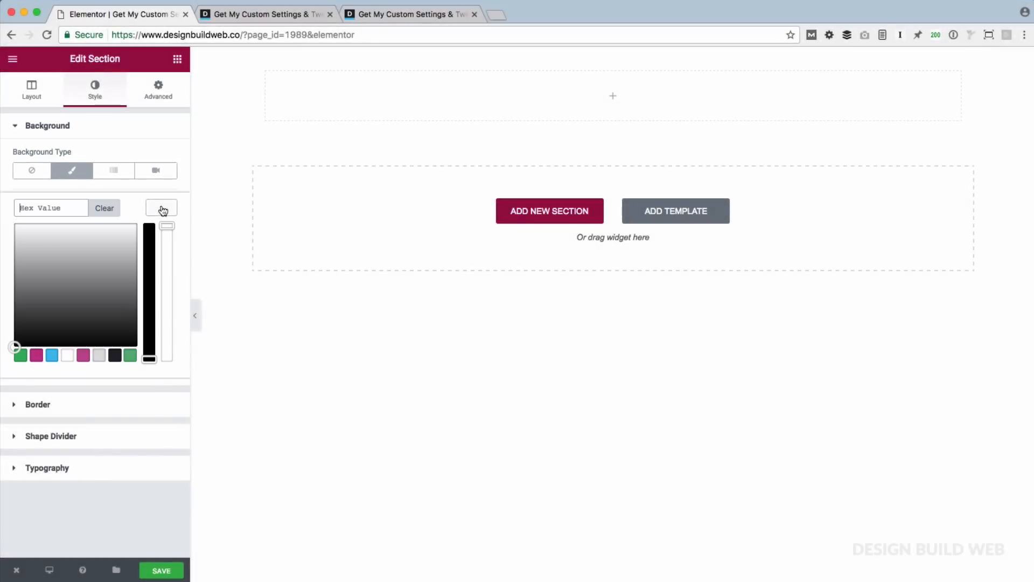
{"action": "left_click", "coordinate": [115, 355]}
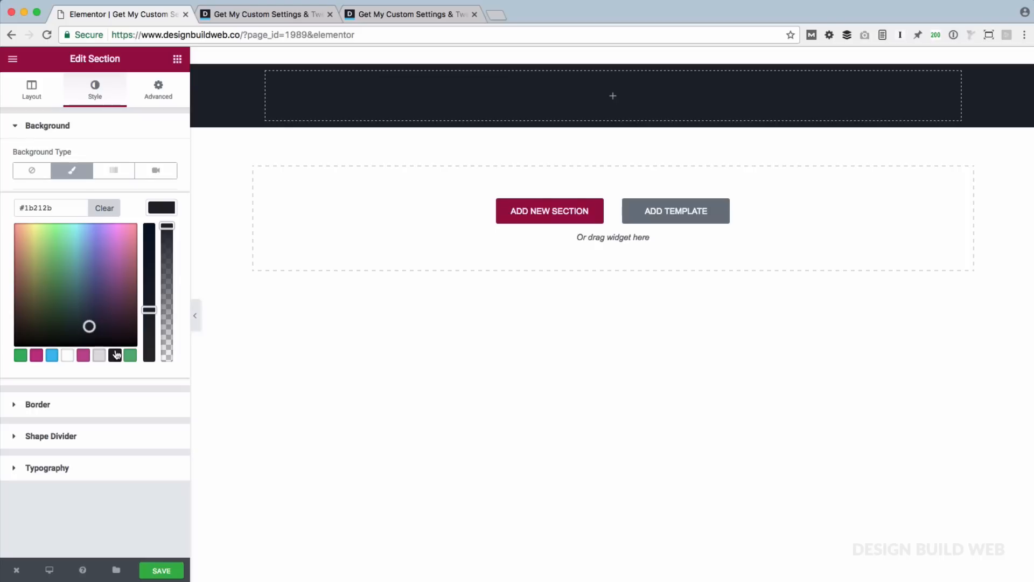
{"action": "left_click", "coordinate": [131, 193]}
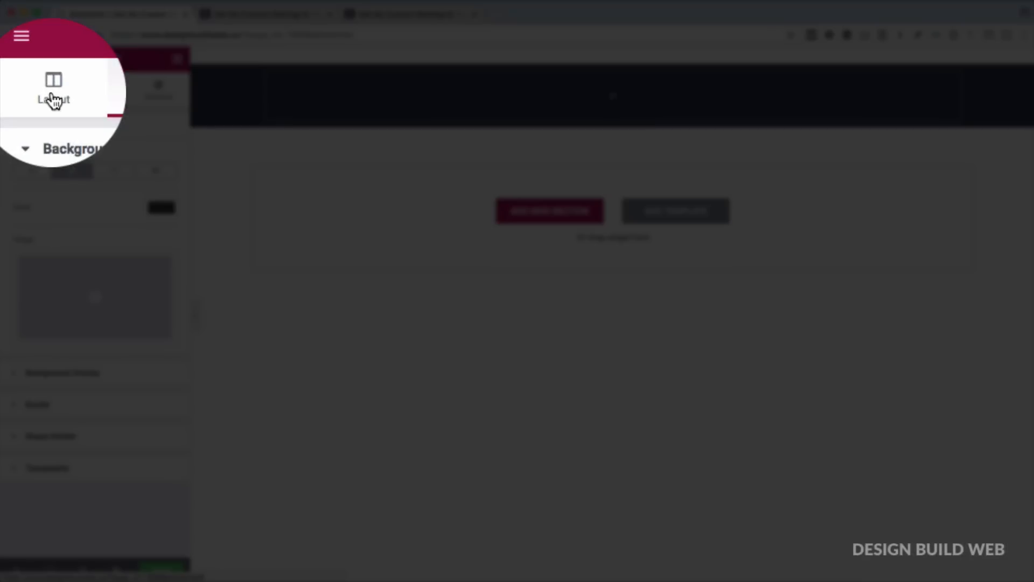
Step: Try the Full Width content width on the dark section, and return it to Boxed
{"action": "left_click", "coordinate": [53, 99]}
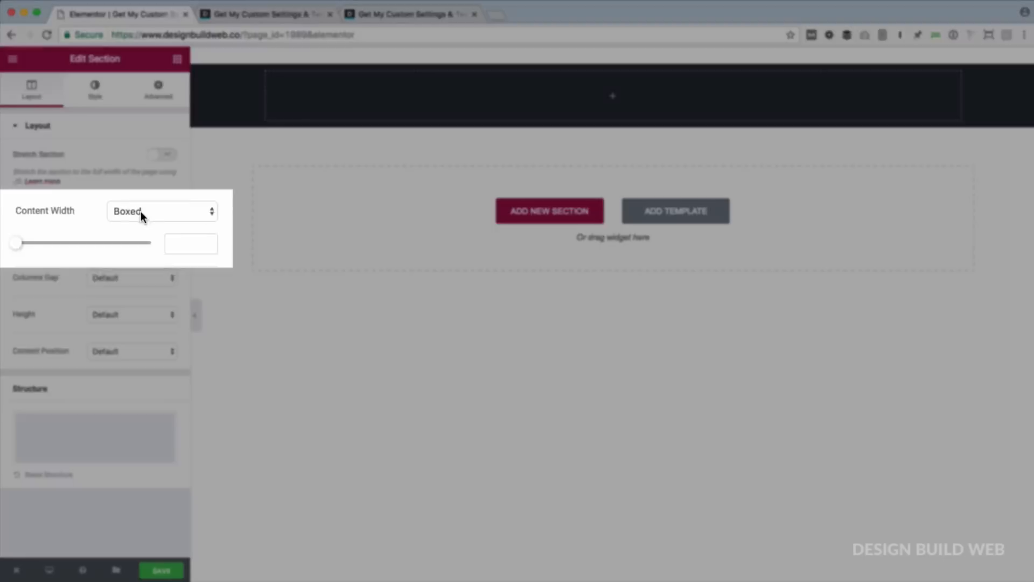
{"action": "left_click", "coordinate": [122, 215]}
{"action": "left_click", "coordinate": [125, 221]}
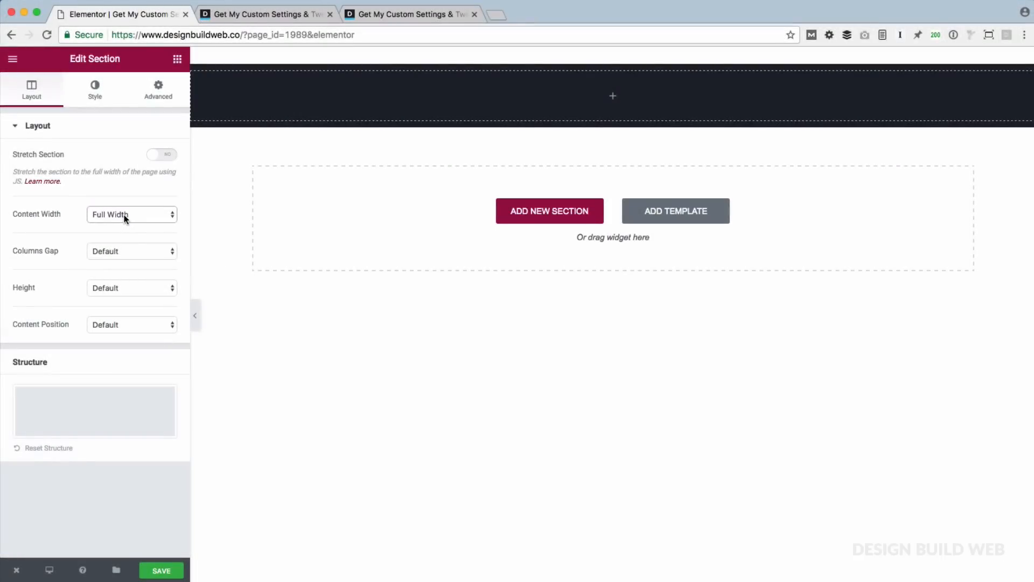
{"action": "left_click", "coordinate": [125, 215]}
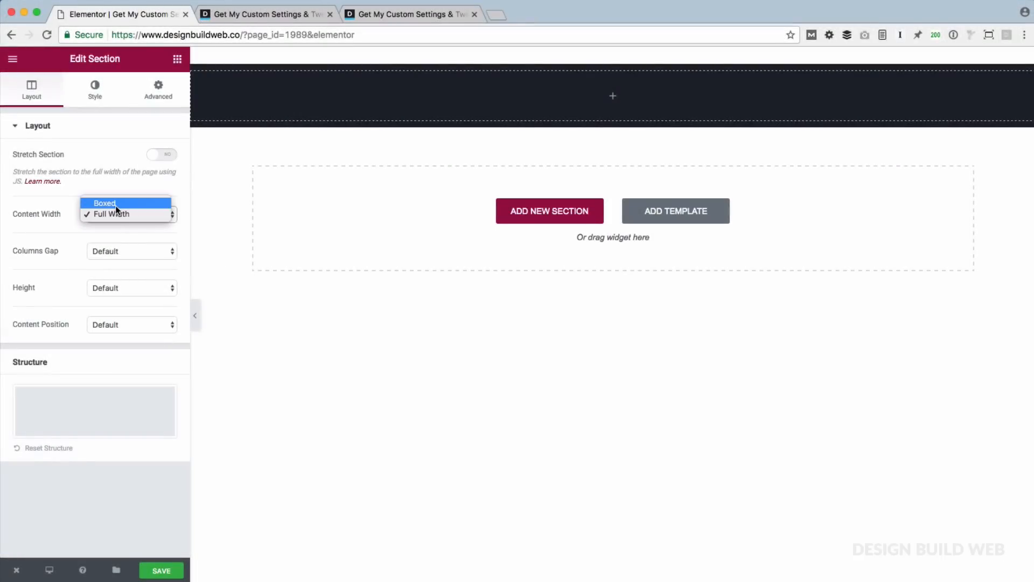
{"action": "left_click", "coordinate": [115, 205]}
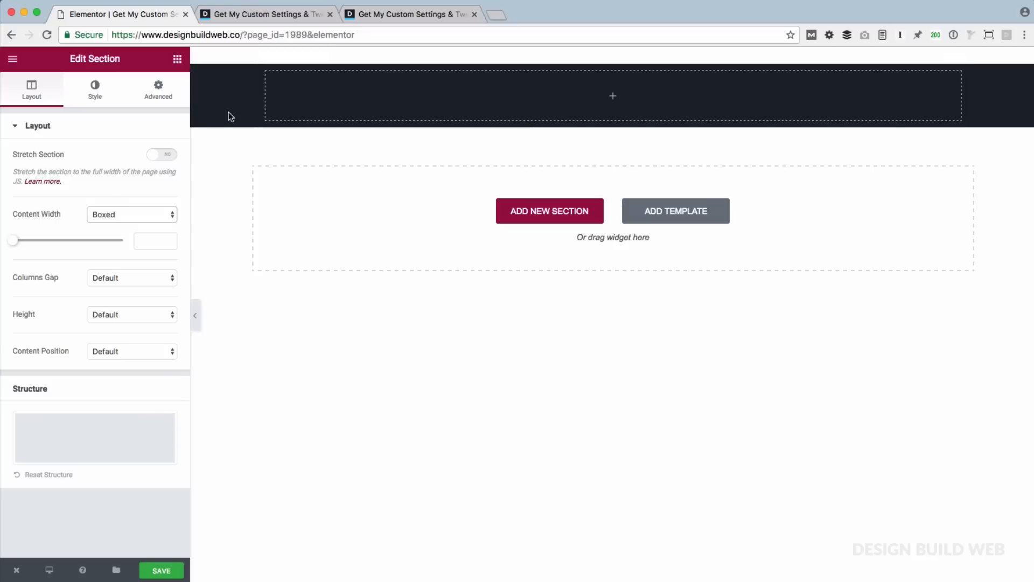
Step: Place an image widget with the white DESIGN BUILD WEB logo in the dark section and align it left
{"action": "left_click", "coordinate": [177, 59]}
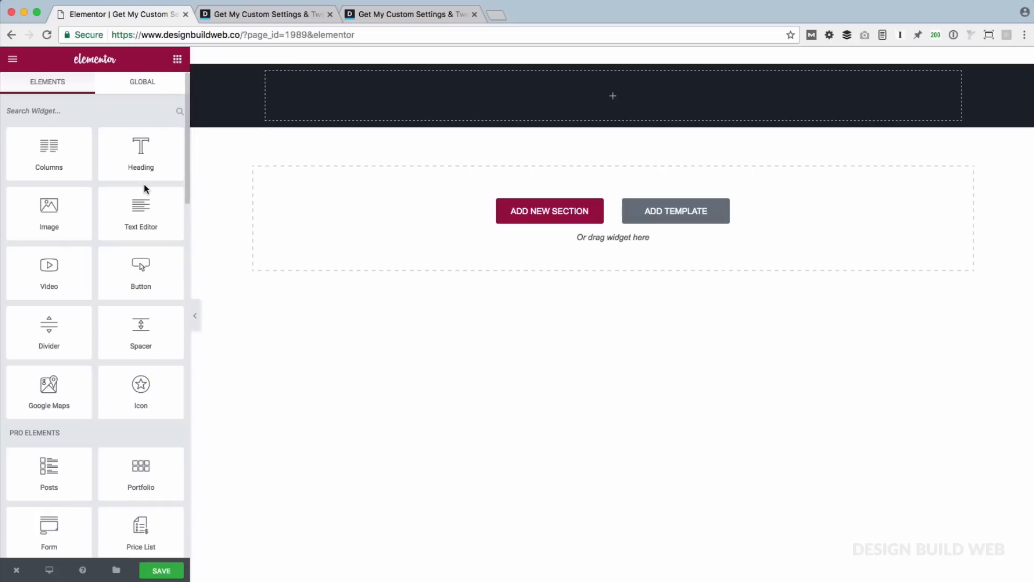
{"action": "left_click_drag", "start_coordinate": [43, 215], "coordinate": [319, 84]}
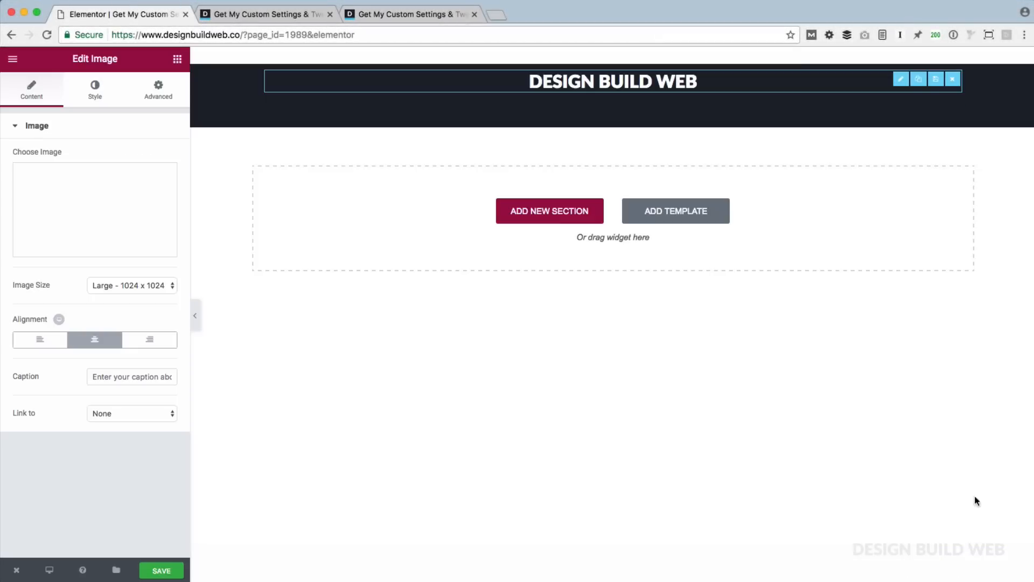
{"action": "left_click", "coordinate": [37, 346]}
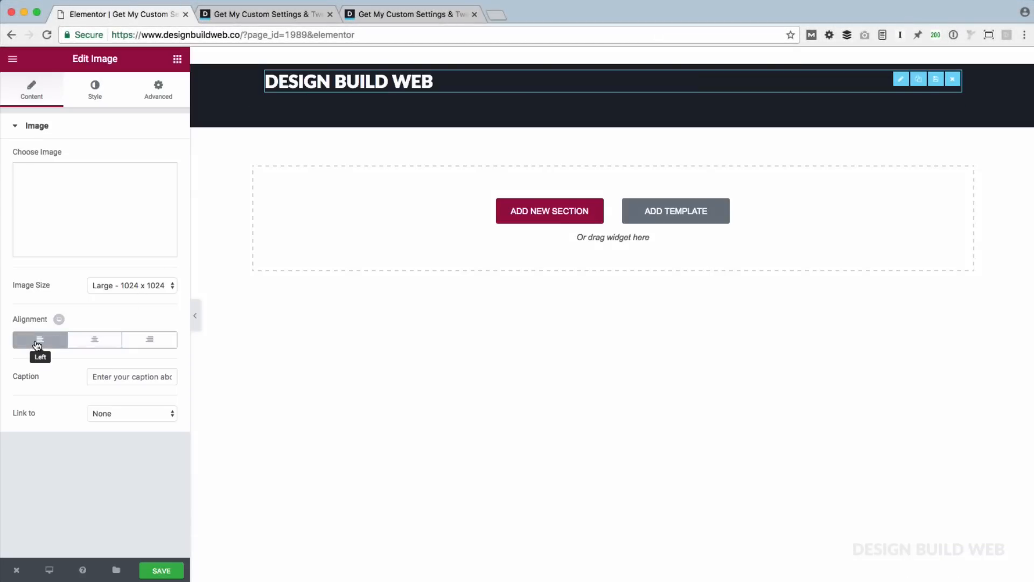
{"action": "left_click", "coordinate": [97, 284]}
{"action": "left_click", "coordinate": [107, 292]}
Step: Add a heading below the logo with the title "Helping non-coder graphic designers build better websites"
{"action": "left_click", "coordinate": [177, 59]}
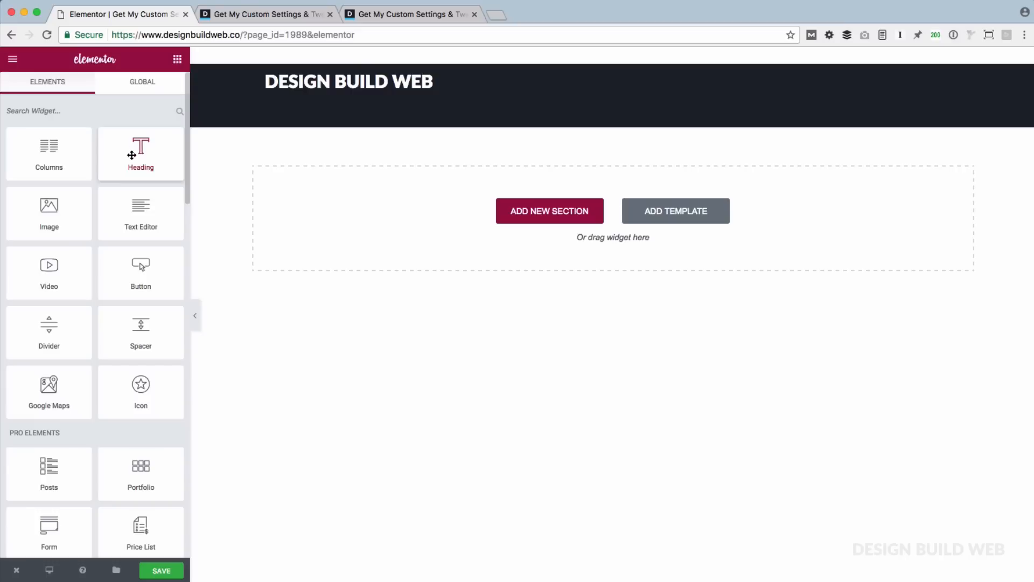
{"action": "left_click_drag", "start_coordinate": [137, 154], "coordinate": [330, 88]}
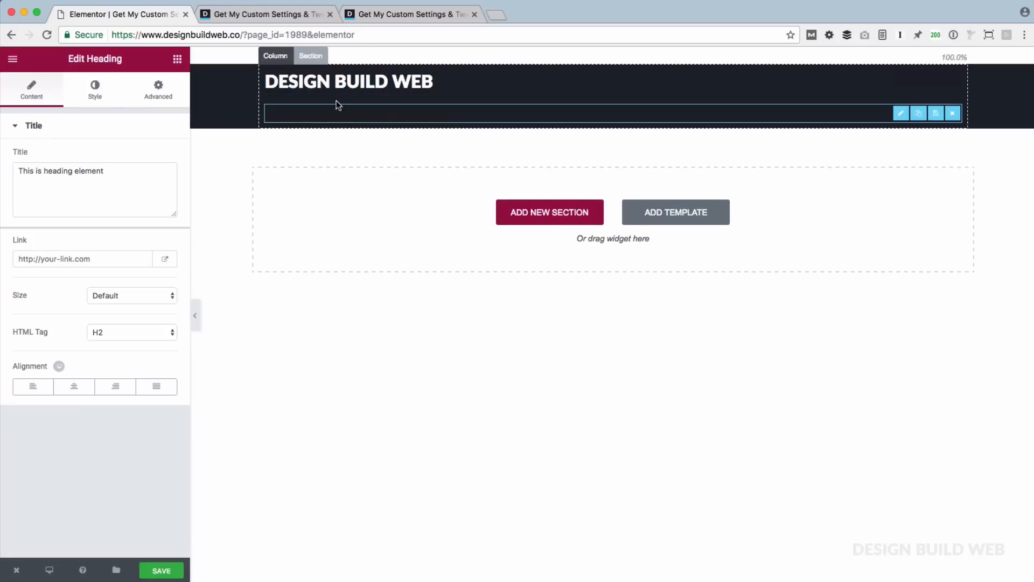
{"action": "left_click", "coordinate": [128, 184]}
{"action": "key", "text": "alt+shift+Left"}
{"action": "key", "text": "alt+shift+Left"}
{"action": "key", "text": "alt+shift+Left"}
{"action": "key", "text": "alt+shift+Left"}
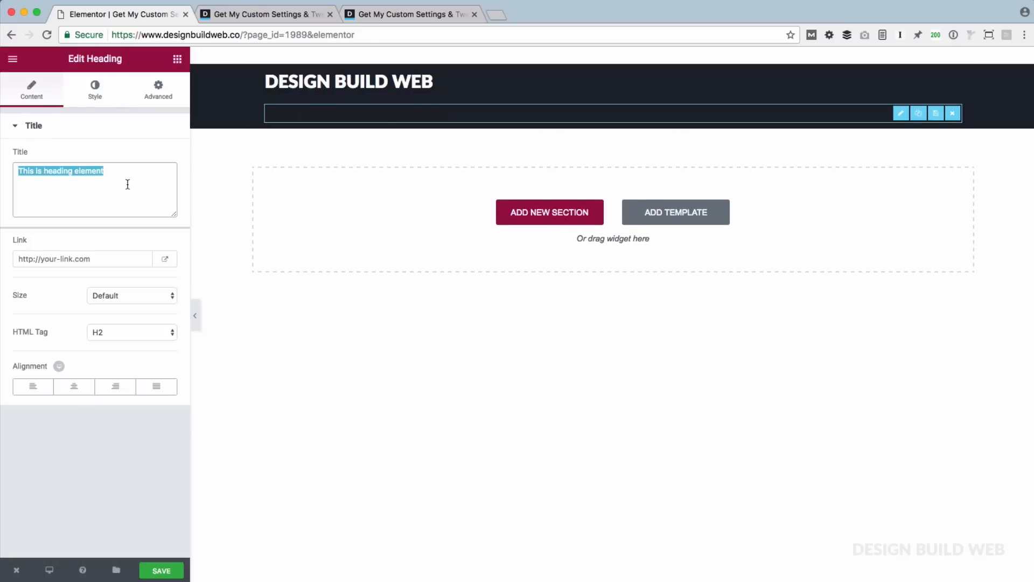
{"action": "type", "text": "Hekl"}
{"action": "key", "text": "super+a"}
{"action": "type", "text": "Helping non-coder graphic designers build better websites"}
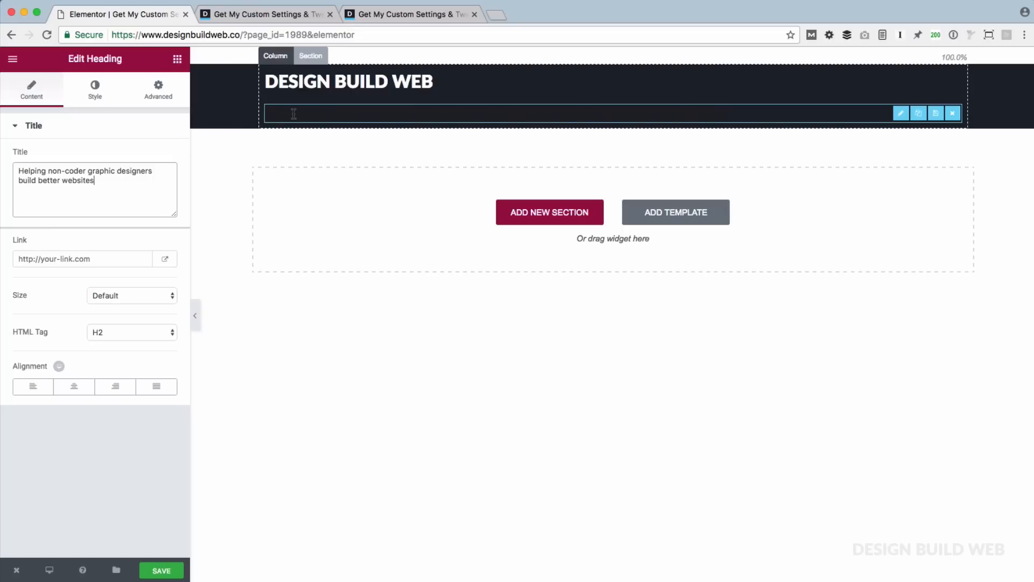
Step: Set the heading colour in the dark section's typography settings to white
{"action": "left_click", "coordinate": [89, 94]}
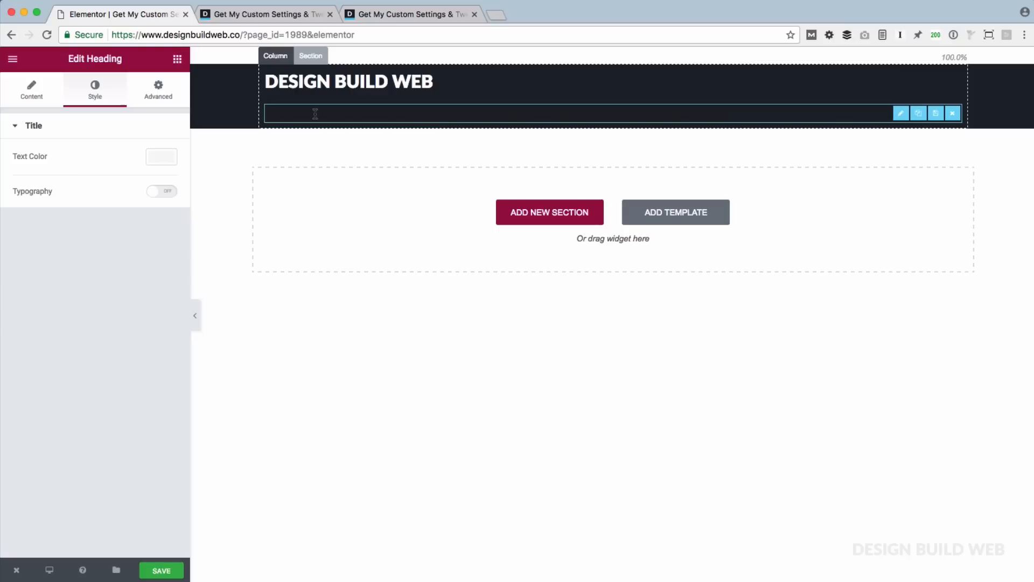
{"action": "left_click", "coordinate": [315, 56]}
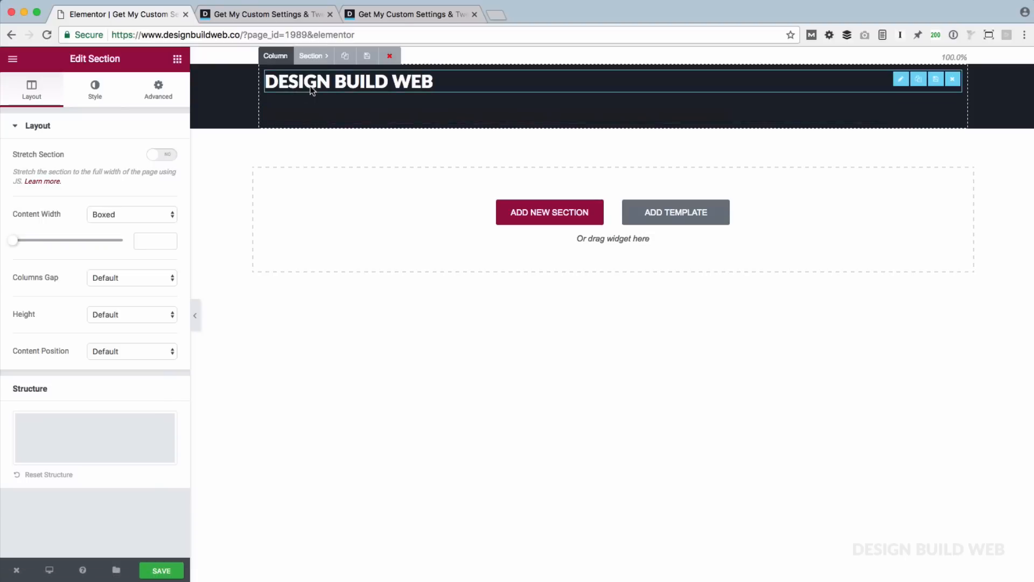
{"action": "left_click", "coordinate": [90, 101]}
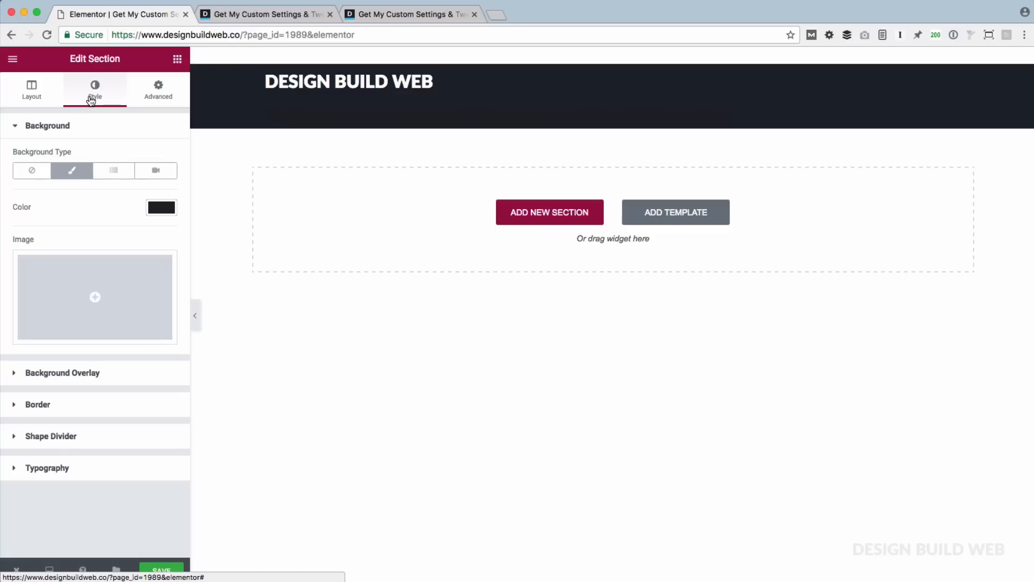
{"action": "left_click", "coordinate": [20, 468]}
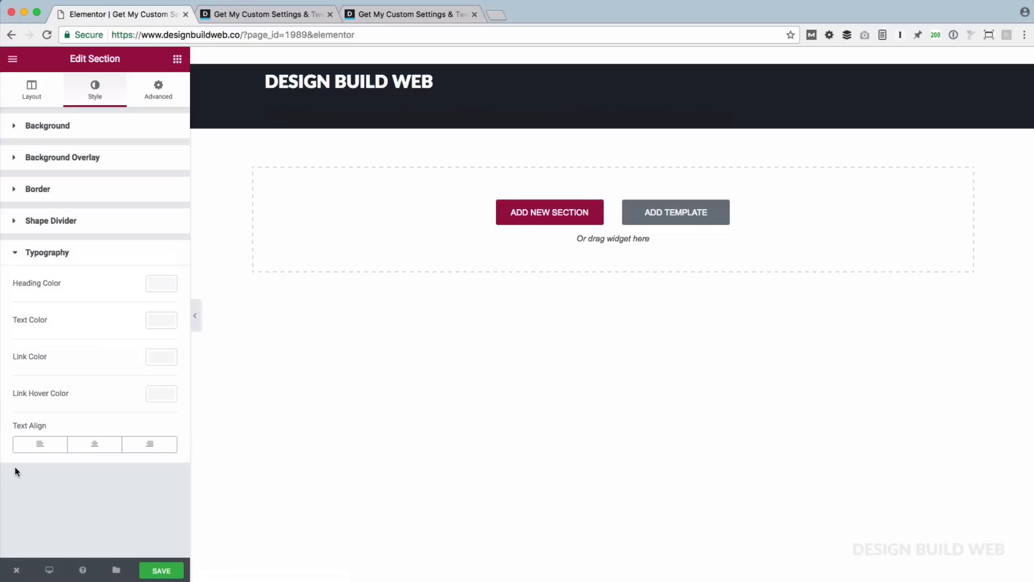
{"action": "left_click", "coordinate": [157, 287]}
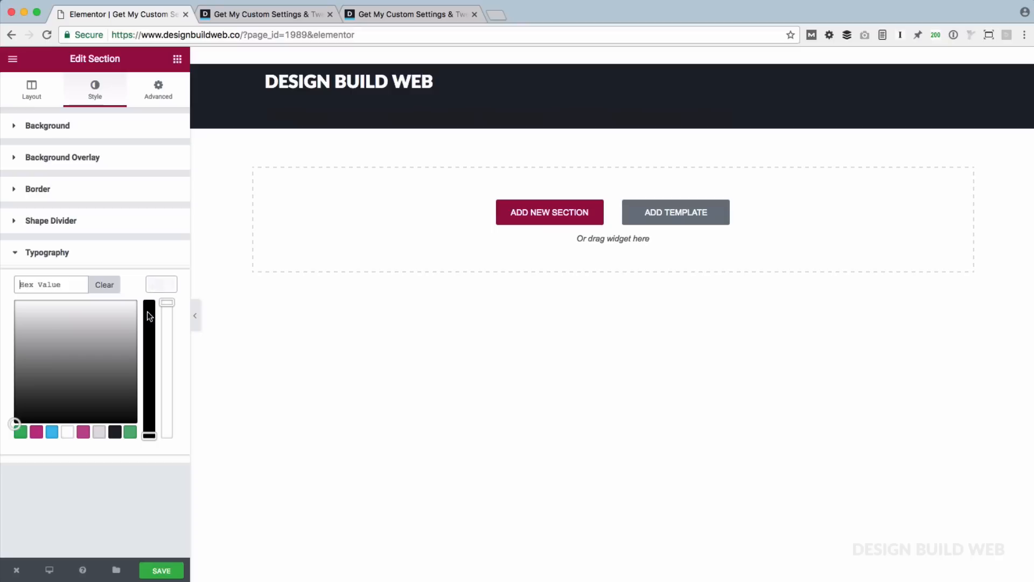
{"action": "left_click", "coordinate": [67, 433]}
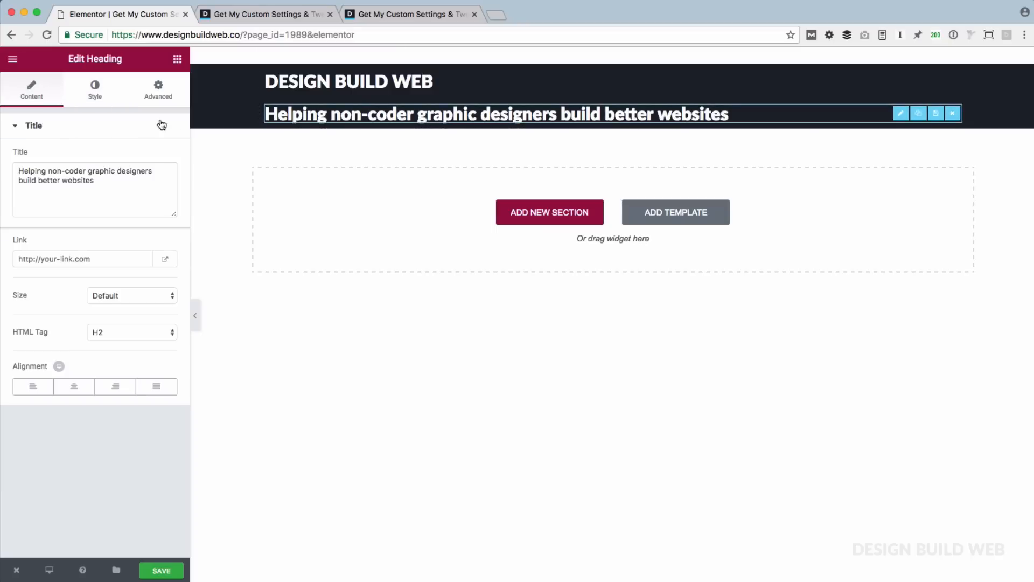
Step: Change the HTML tag of the tagline heading below the logo to p
{"action": "left_click", "coordinate": [101, 333]}
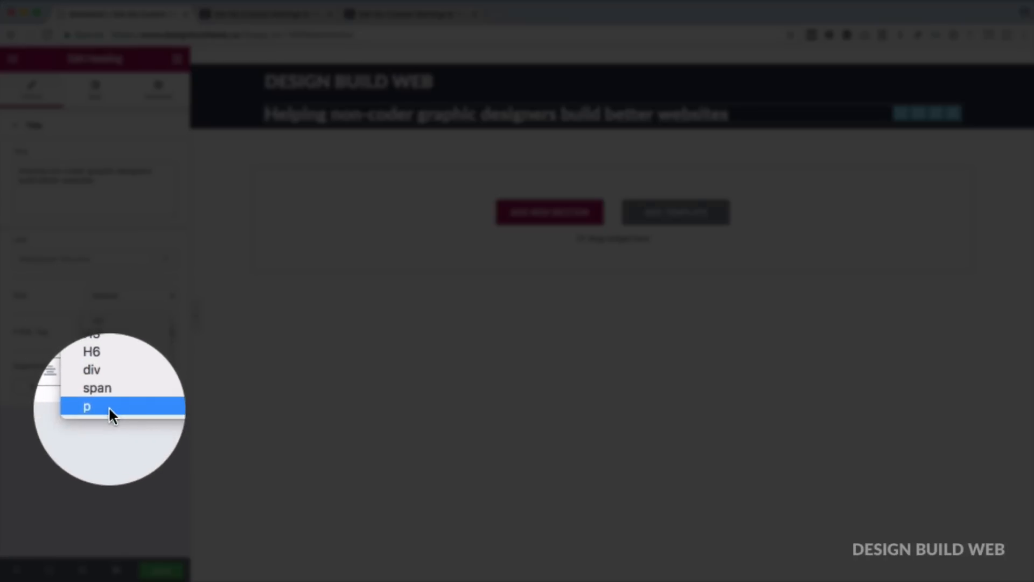
{"action": "left_click", "coordinate": [108, 406]}
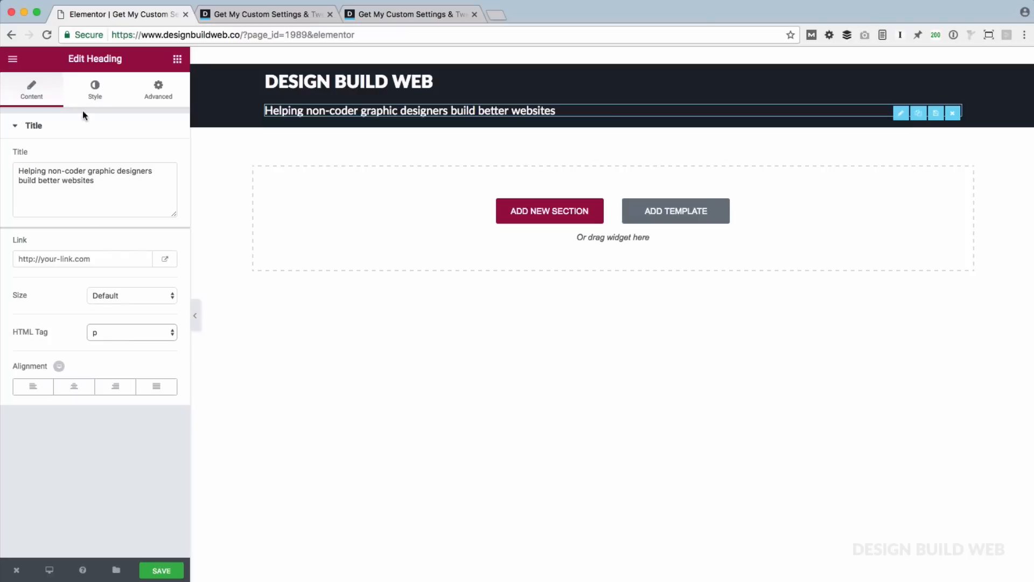
Step: Enable custom typography for the tagline heading and set its font size to 16 px
{"action": "left_click", "coordinate": [93, 93]}
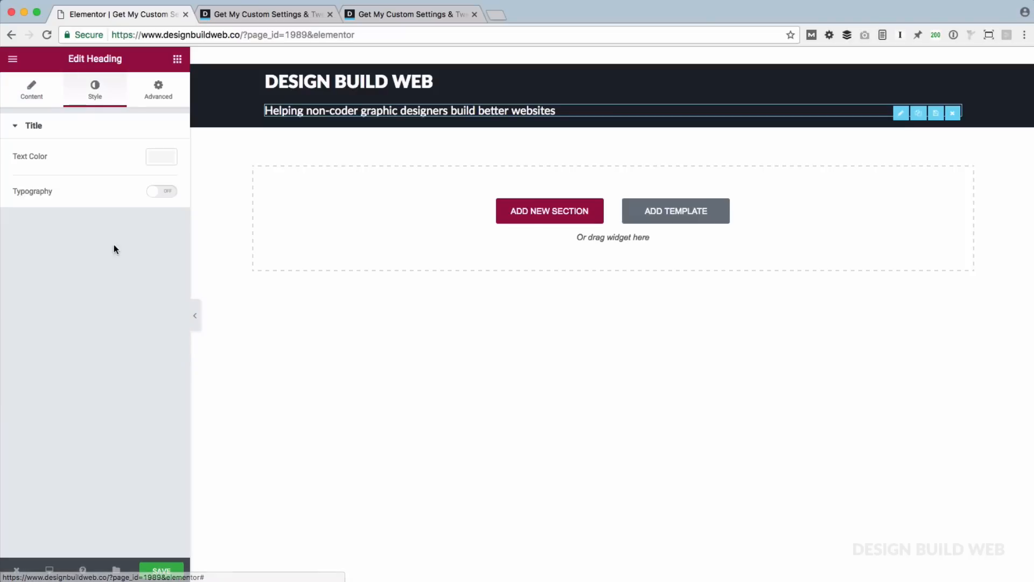
{"action": "left_click", "coordinate": [160, 191]}
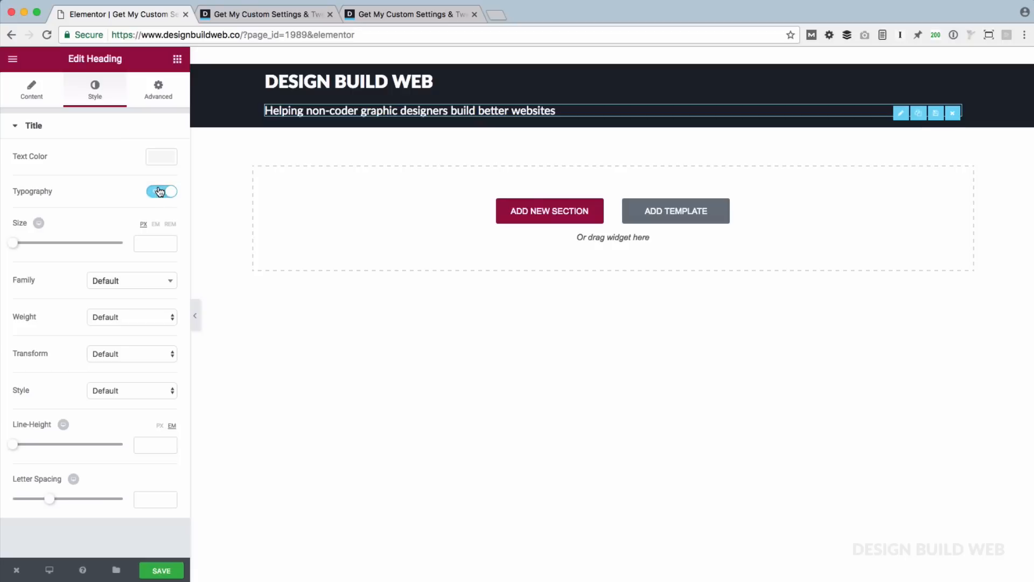
{"action": "left_click", "coordinate": [150, 243]}
{"action": "type", "text": "14"}
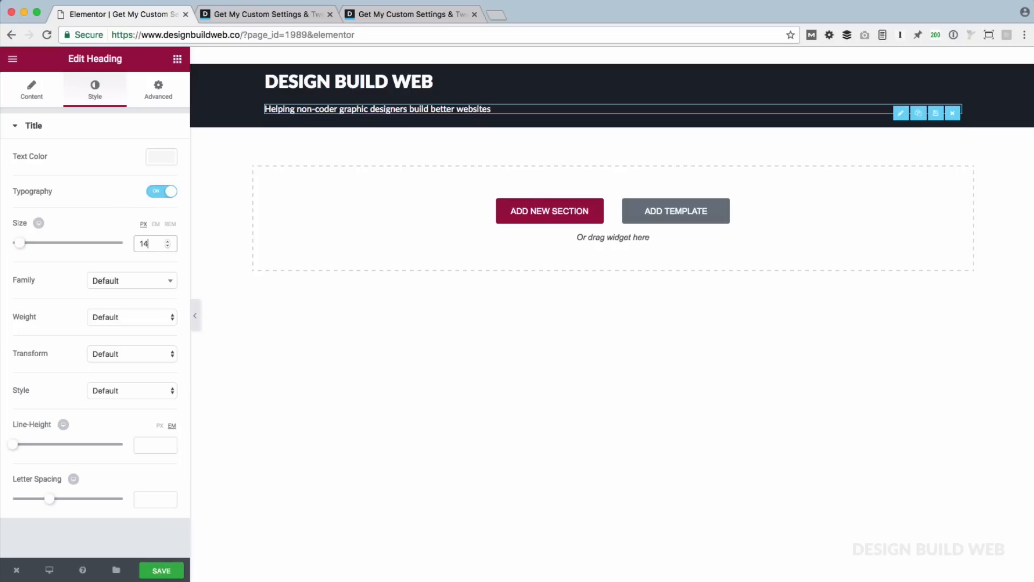
{"action": "key", "text": "Up"}
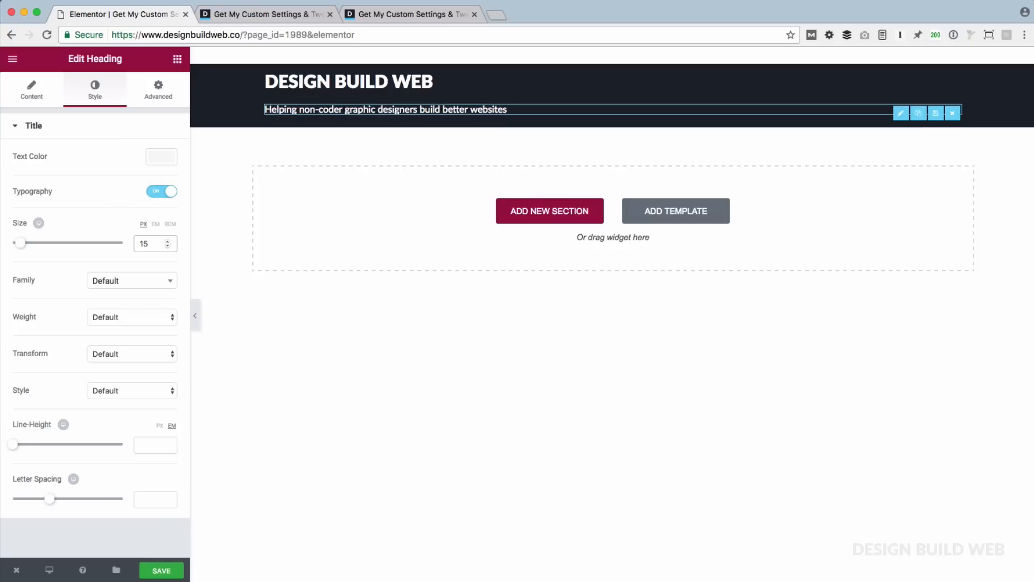
{"action": "key", "text": "Up"}
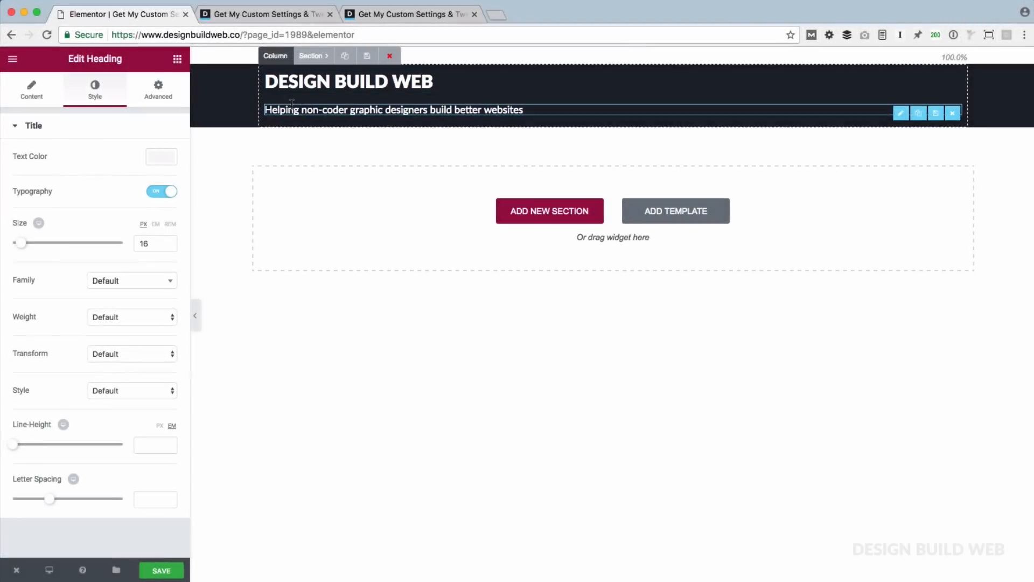
Step: Try a linked 10 px margin on all sides of the logo image and return all four values to 0
{"action": "left_click", "coordinate": [304, 79]}
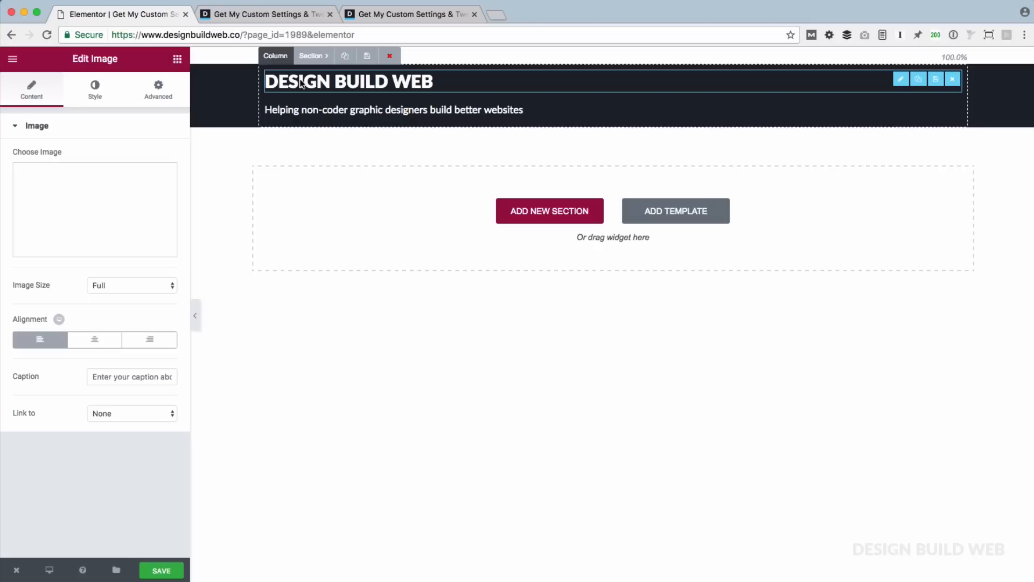
{"action": "left_click", "coordinate": [157, 96]}
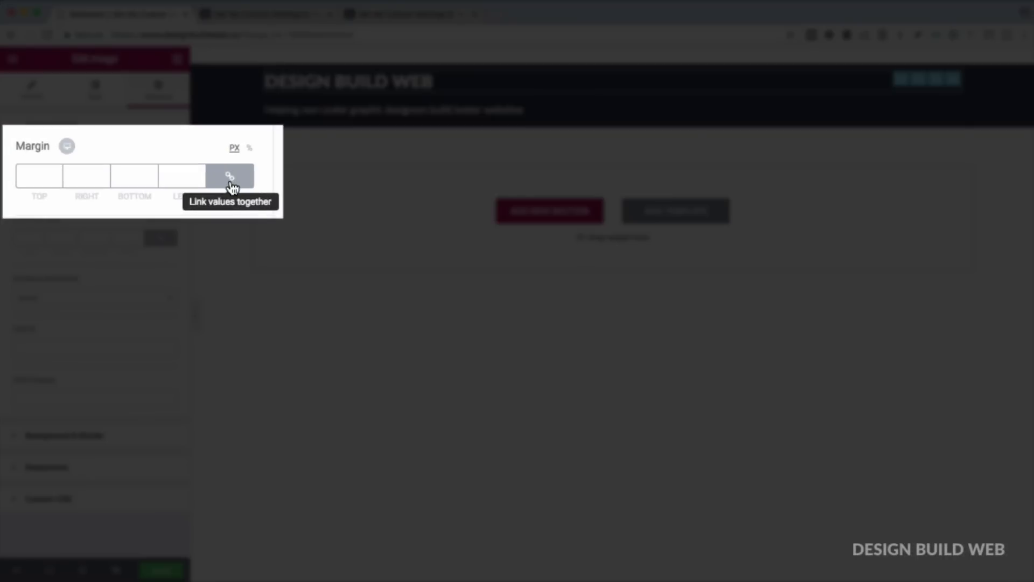
{"action": "left_click", "coordinate": [33, 176]}
{"action": "key", "text": "Up"}
{"action": "key", "text": "Up"}
{"action": "key", "text": "Up"}
{"action": "key", "text": "Up"}
{"action": "key", "text": "Up"}
{"action": "key", "text": "Up"}
{"action": "key", "text": "Up"}
{"action": "key", "text": "Up"}
{"action": "key", "text": "Up"}
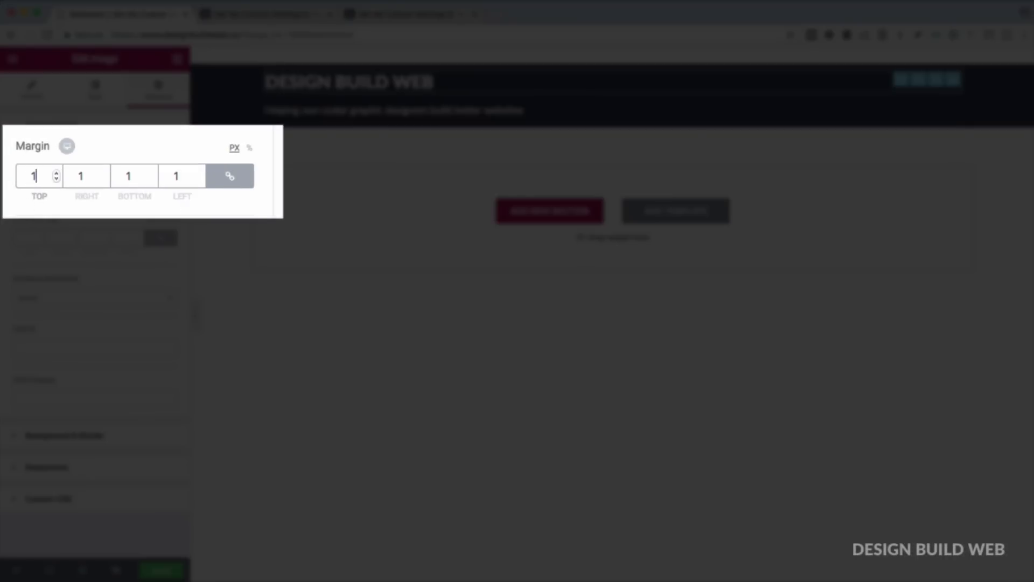
{"action": "key", "text": "Up"}
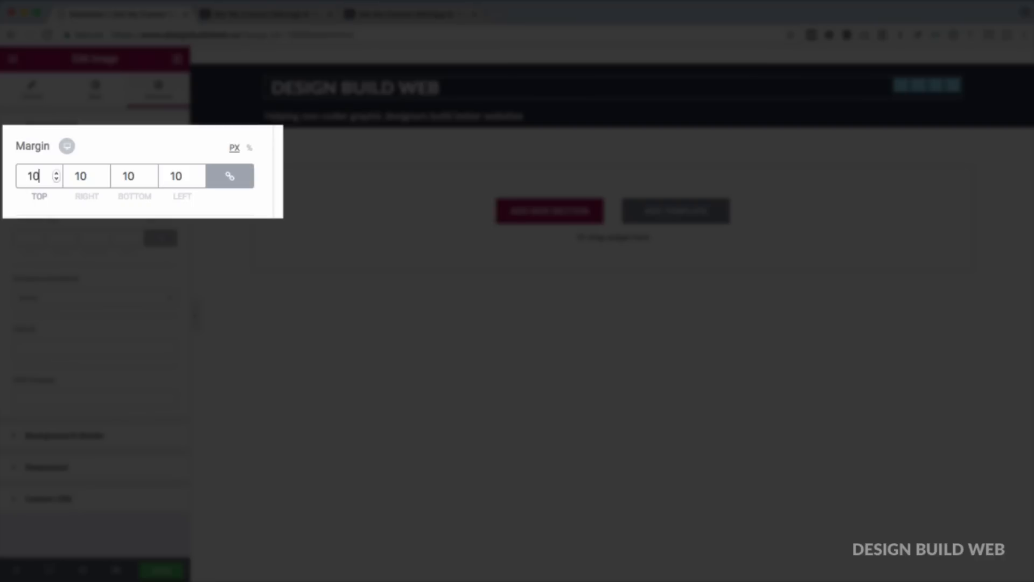
{"action": "key", "text": "Down"}
{"action": "key", "text": "Down"}
{"action": "key", "text": "Down"}
{"action": "key", "text": "Down"}
{"action": "key", "text": "Down"}
{"action": "key", "text": "Down"}
{"action": "key", "text": "Down"}
{"action": "key", "text": "Down"}
{"action": "key", "text": "Down"}
{"action": "key", "text": "Down"}
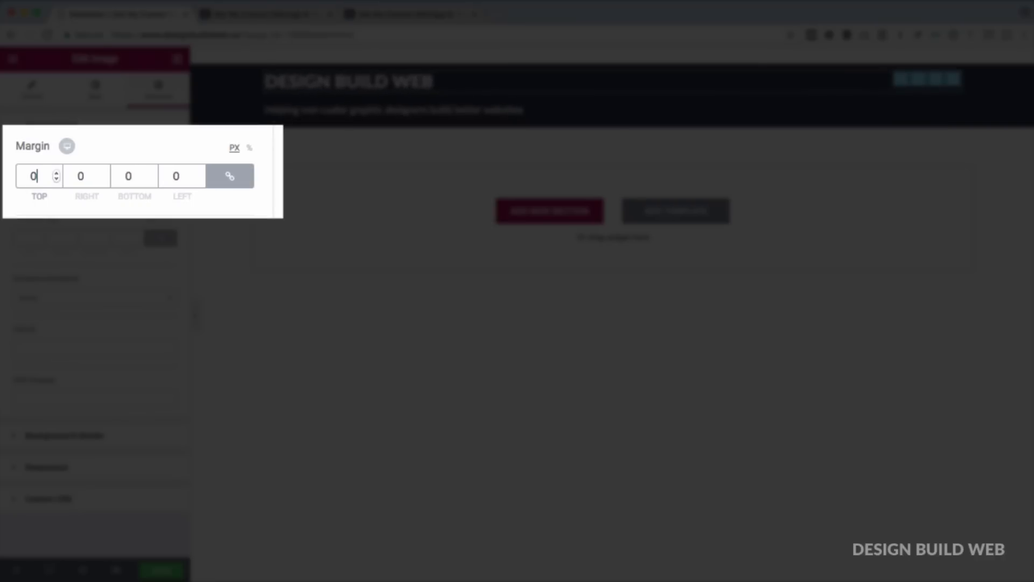
Step: Unlink the logo image's margin values and set only the bottom margin to -13 px
{"action": "left_click", "coordinate": [228, 182]}
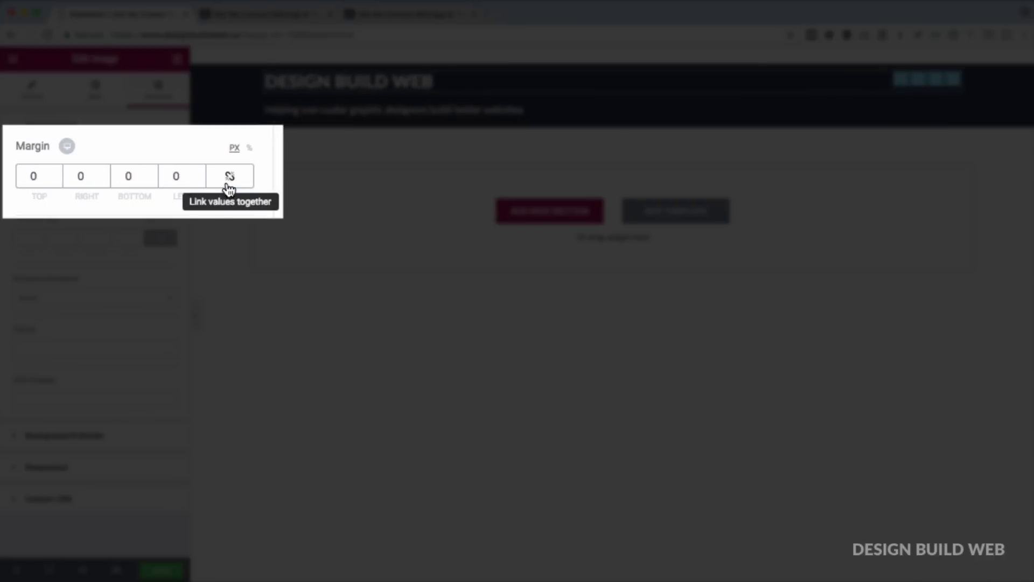
{"action": "left_click", "coordinate": [134, 174]}
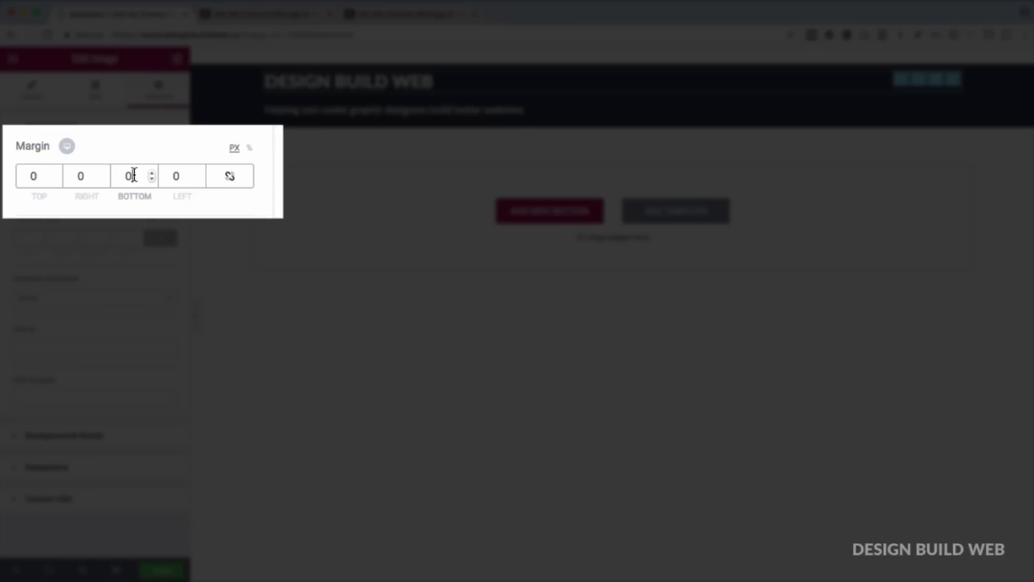
{"action": "key", "text": "Down"}
{"action": "key", "text": "Down"}
{"action": "key", "text": "Down"}
{"action": "key", "text": "Down"}
{"action": "key", "text": "Down"}
{"action": "key", "text": "Down"}
{"action": "key", "text": "Down"}
{"action": "key", "text": "Down"}
{"action": "key", "text": "Down"}
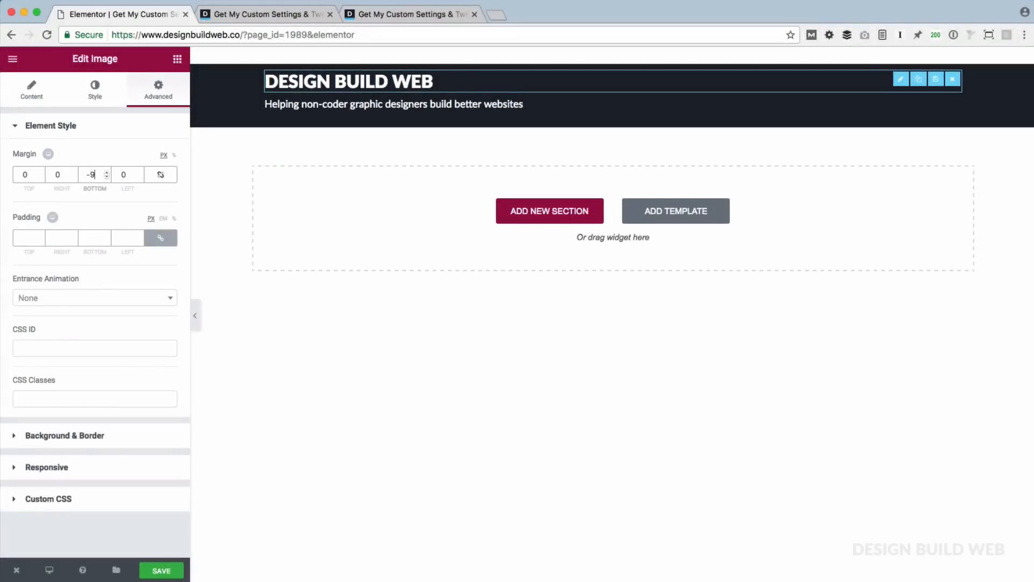
{"action": "key", "text": "Up"}
{"action": "key", "text": "Up"}
{"action": "key", "text": "Up"}
{"action": "key", "text": "Up"}
{"action": "key", "text": "Up"}
{"action": "key", "text": "Up"}
{"action": "key", "text": "Up"}
{"action": "key", "text": "Up"}
{"action": "key", "text": "Up"}
{"action": "key", "text": "Up"}
{"action": "key", "text": "Up"}
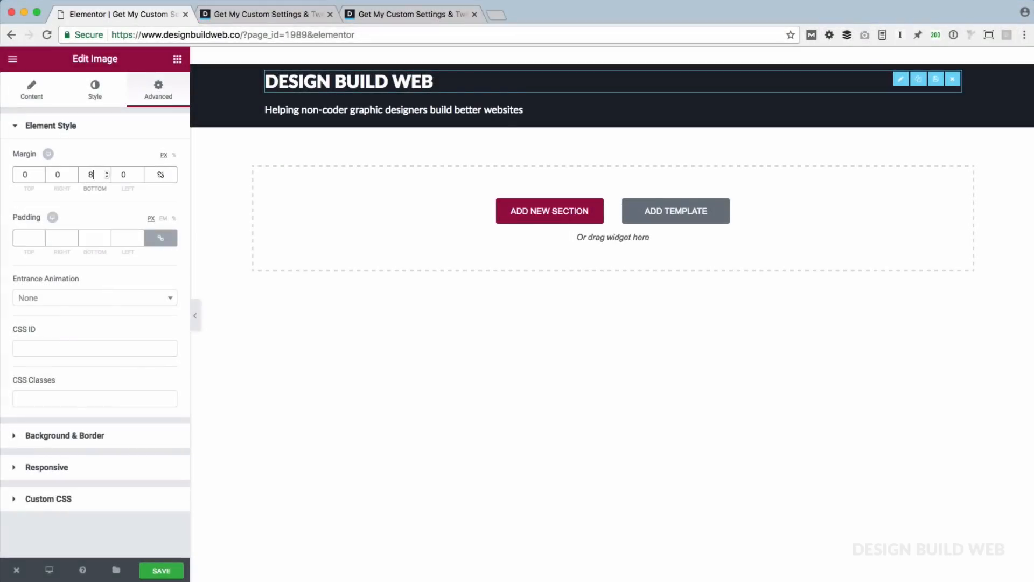
{"action": "key", "text": "Down"}
{"action": "key", "text": "Down"}
{"action": "key", "text": "Down"}
{"action": "key", "text": "Down"}
{"action": "key", "text": "Down"}
{"action": "key", "text": "Down"}
{"action": "key", "text": "Down"}
{"action": "key", "text": "Down"}
{"action": "key", "text": "Down"}
{"action": "key", "text": "Down"}
{"action": "key", "text": "Down"}
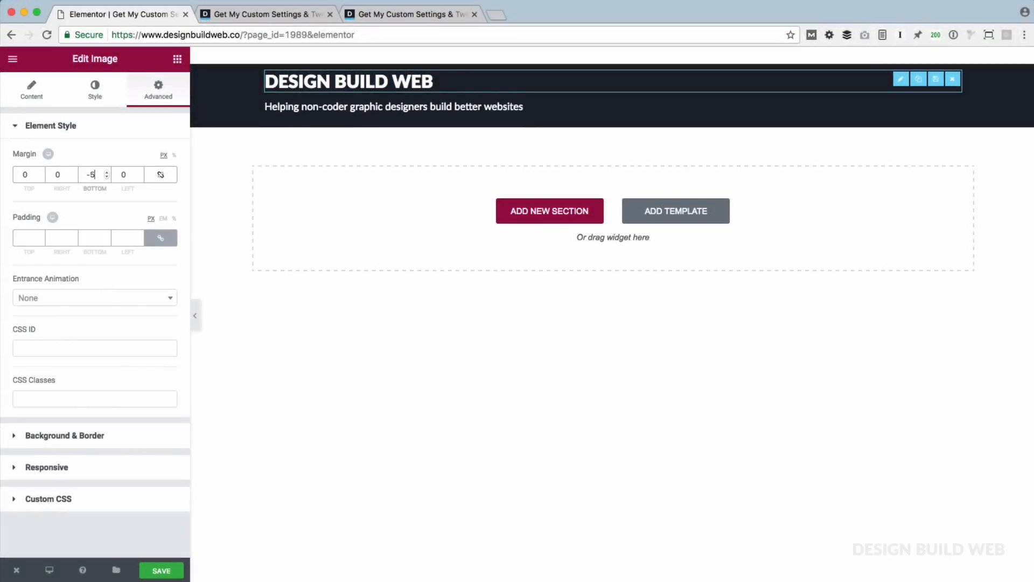
{"action": "key", "text": "Down"}
{"action": "key", "text": "Down"}
{"action": "key", "text": "Down"}
{"action": "key", "text": "Down"}
{"action": "key", "text": "Down"}
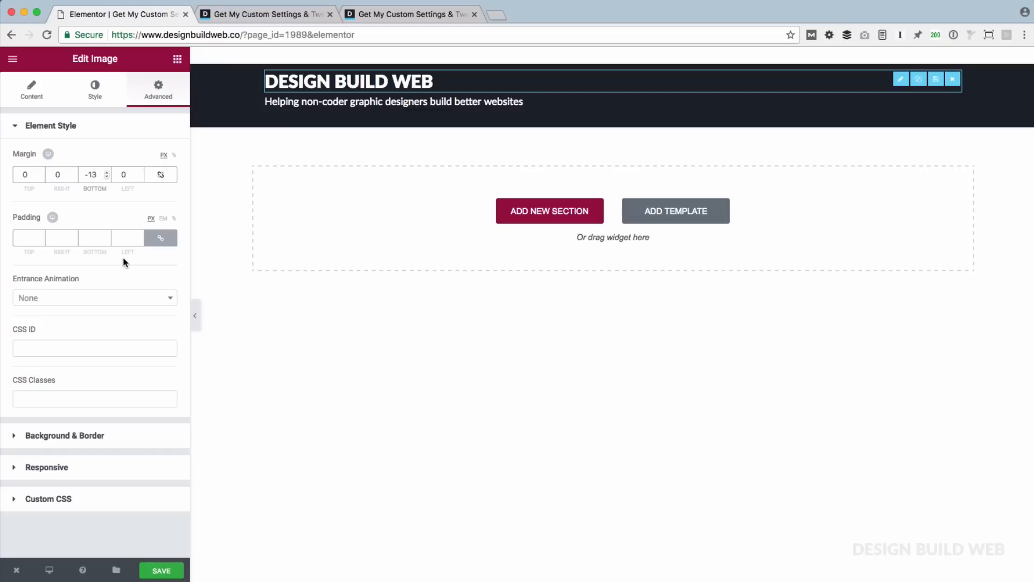
Step: Save the page and check the header in its reloaded front-end preview before returning to the editor
{"action": "key", "text": "super+s"}
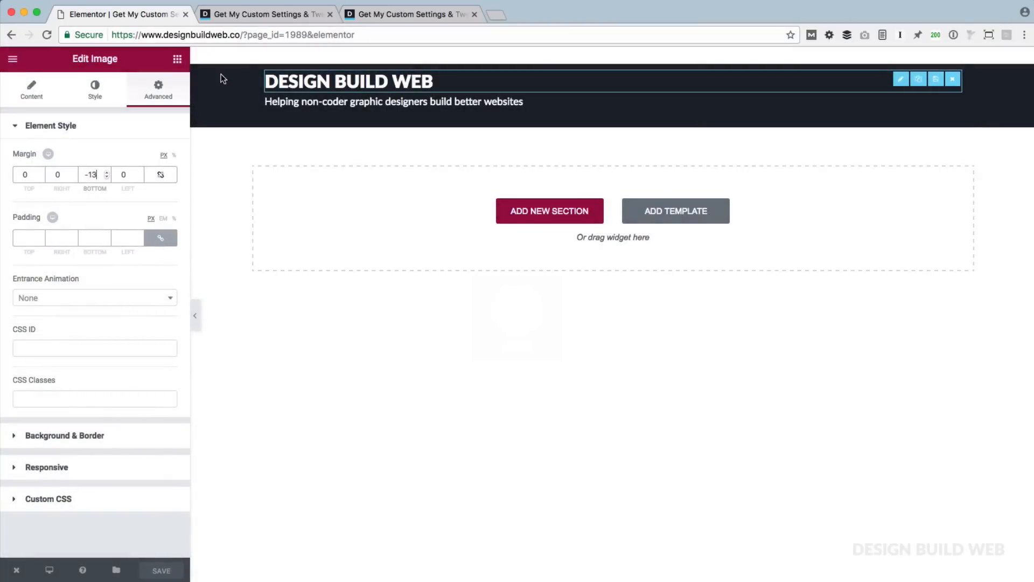
{"action": "left_click", "coordinate": [245, 15]}
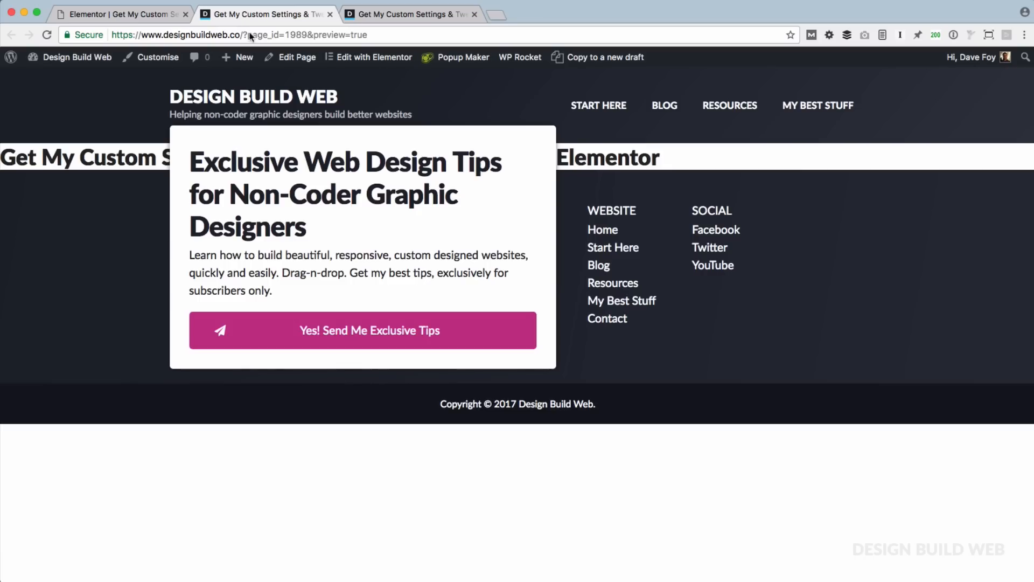
{"action": "key", "text": "super+r"}
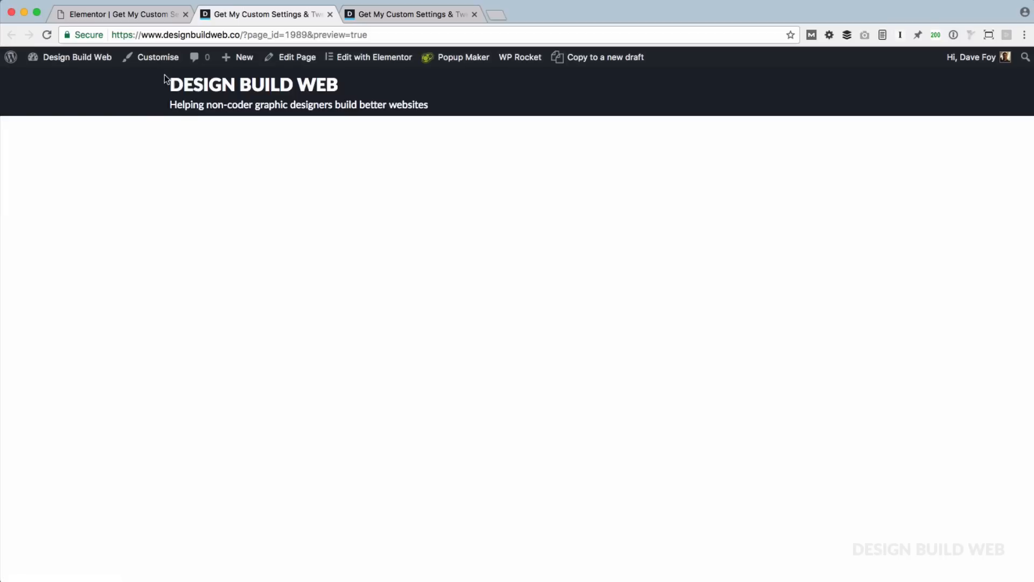
{"action": "key", "text": "super+1"}
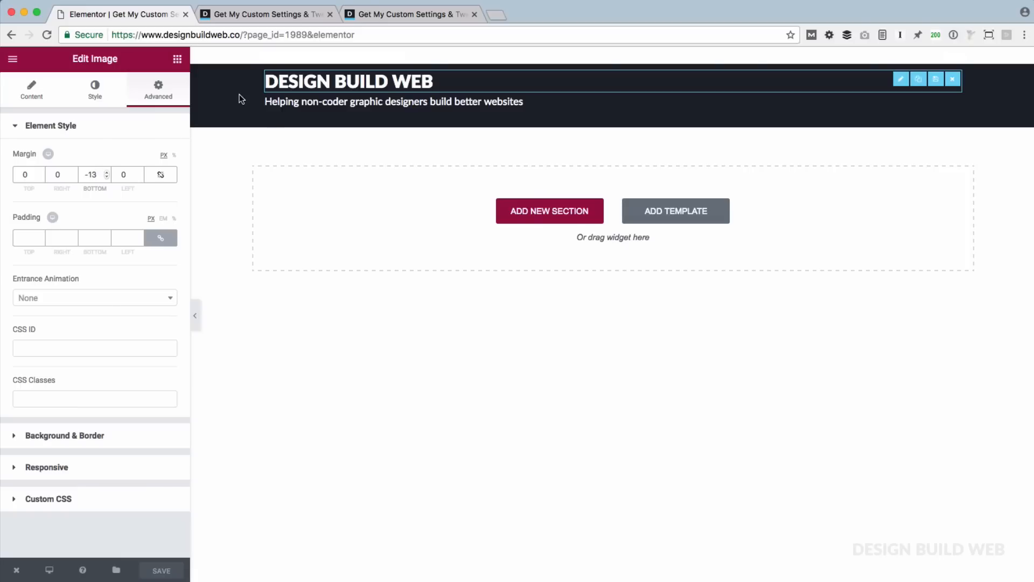
Step: Unlink the dark header section's padding, set top and bottom to 30 px, and save the page
{"action": "left_click", "coordinate": [308, 59]}
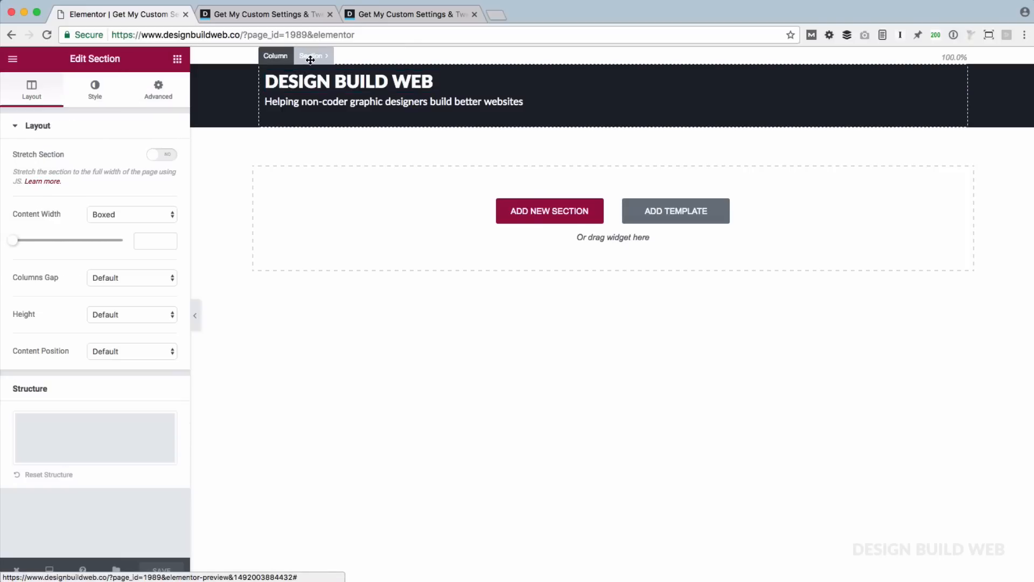
{"action": "left_click", "coordinate": [158, 94]}
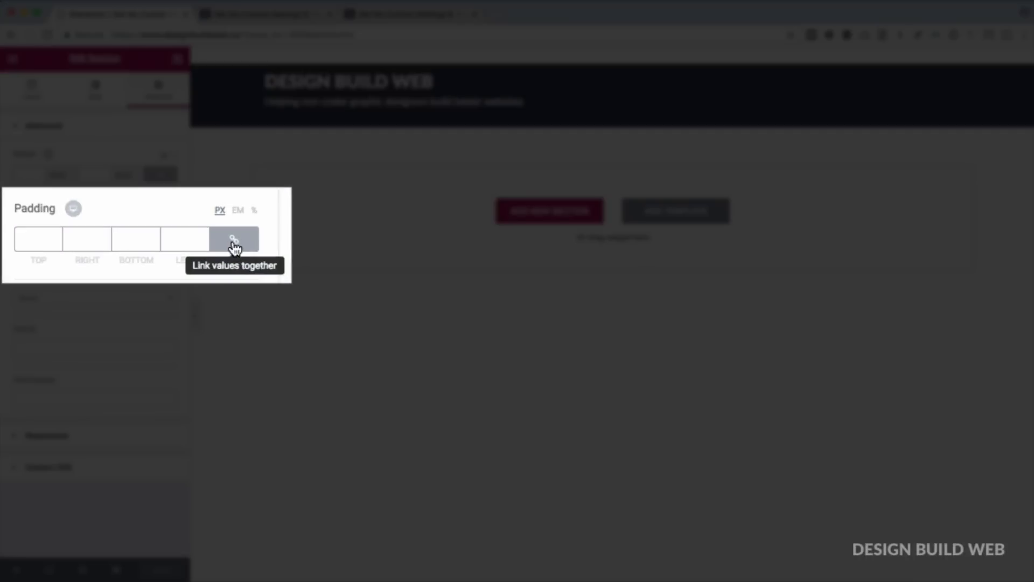
{"action": "left_click", "coordinate": [161, 237]}
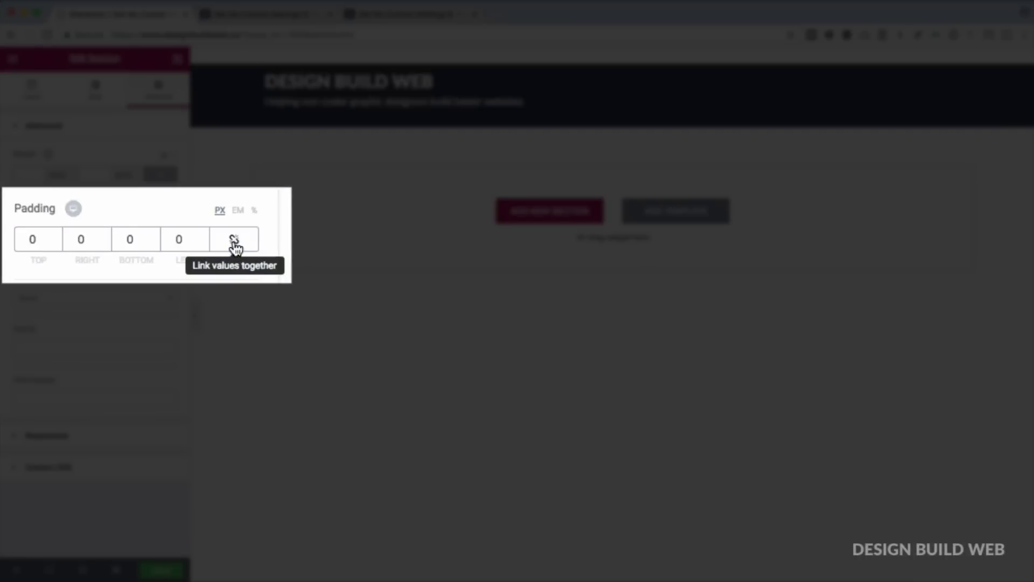
{"action": "left_click", "coordinate": [30, 242]}
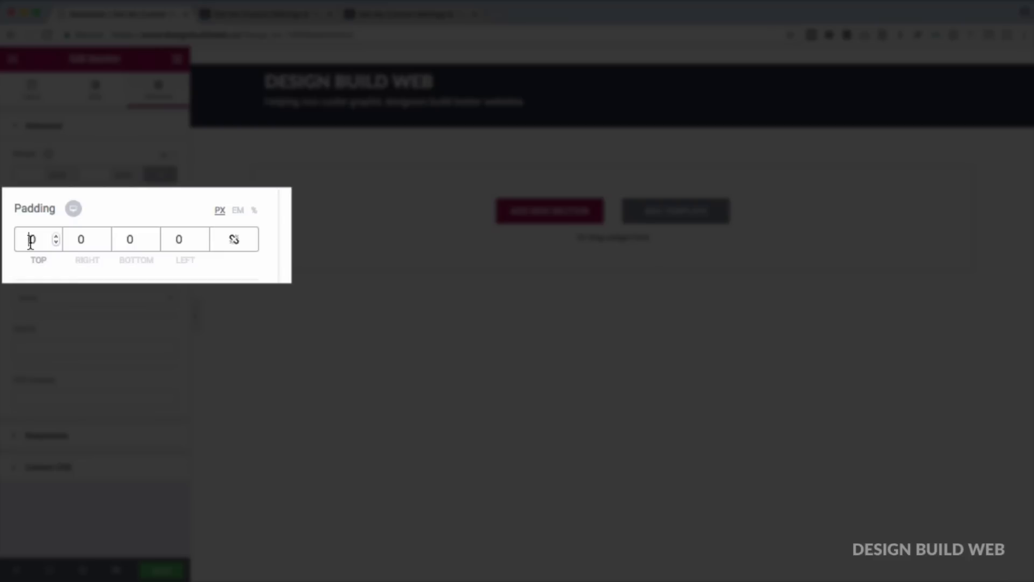
{"action": "type", "text": "3"}
{"action": "key", "text": "Tab"}
{"action": "key", "text": "Tab"}
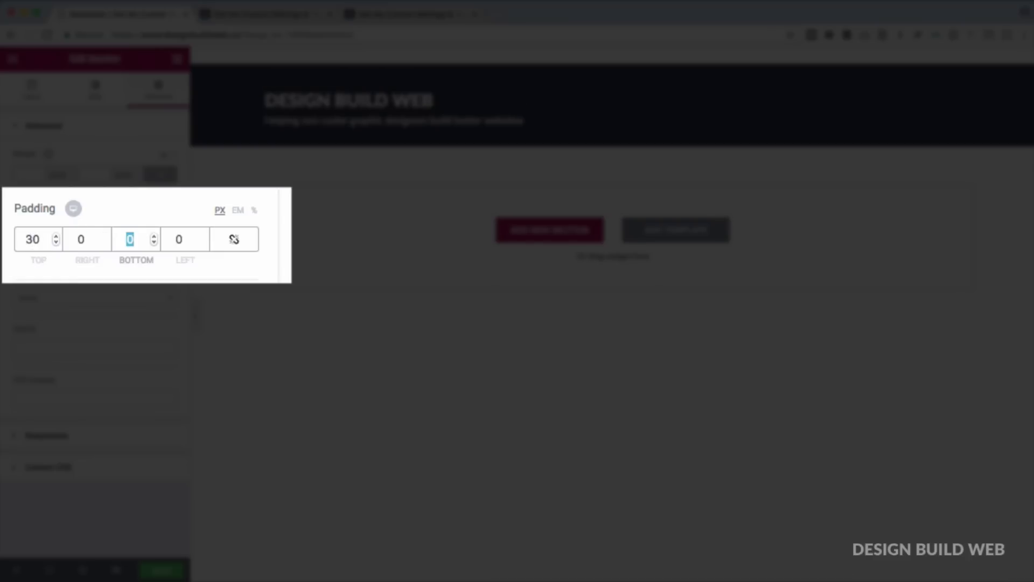
{"action": "type", "text": "30"}
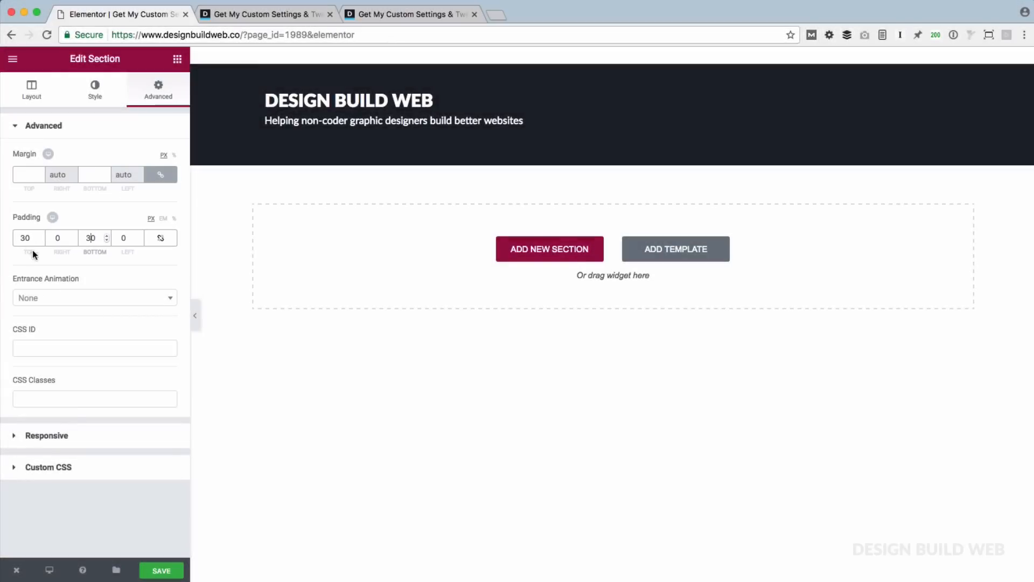
{"action": "key", "text": "super+s"}
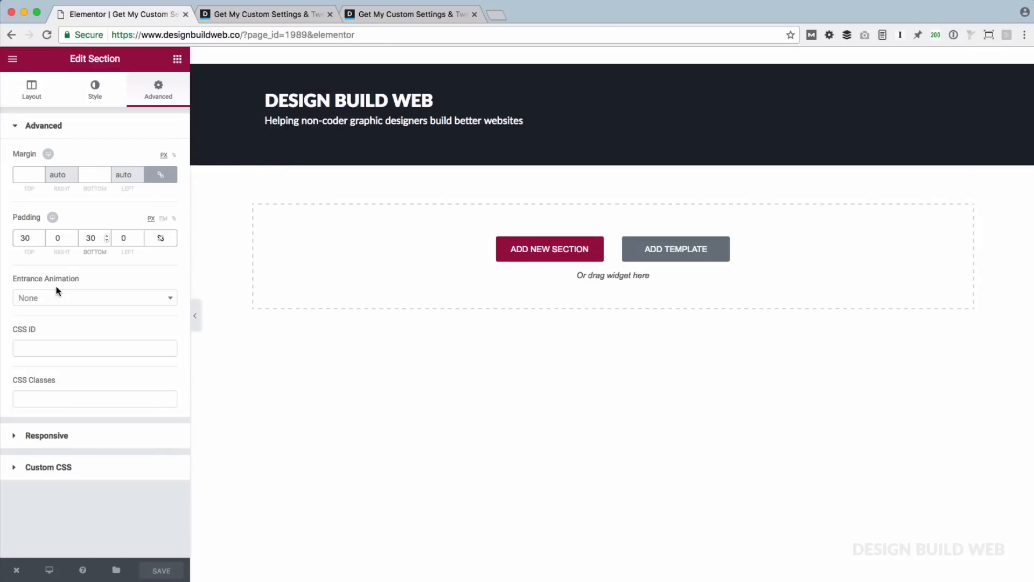
Step: Preview the header at full width by hiding the editing panel, and bring the panel back
{"action": "left_click", "coordinate": [196, 320]}
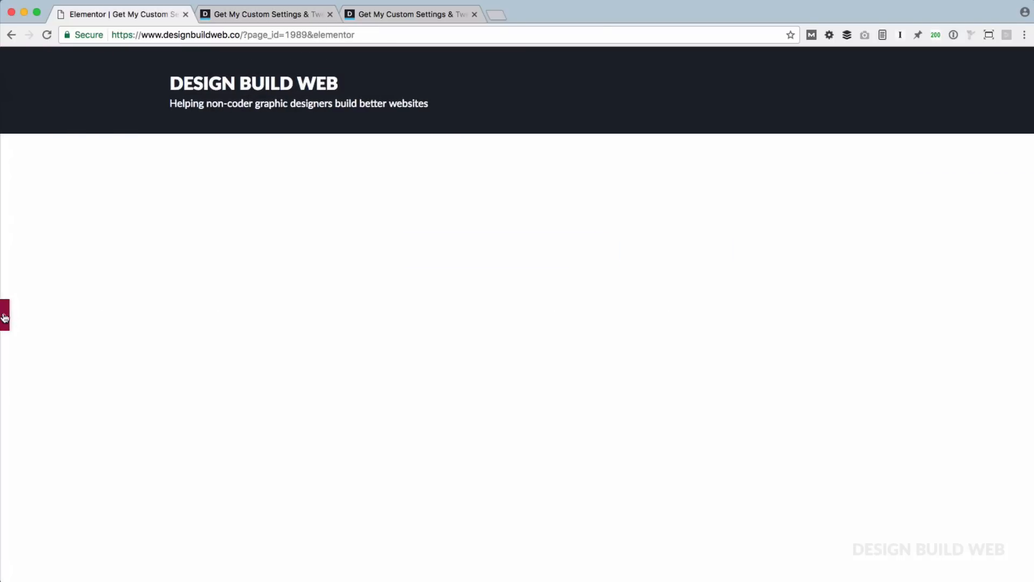
{"action": "left_click", "coordinate": [4, 318]}
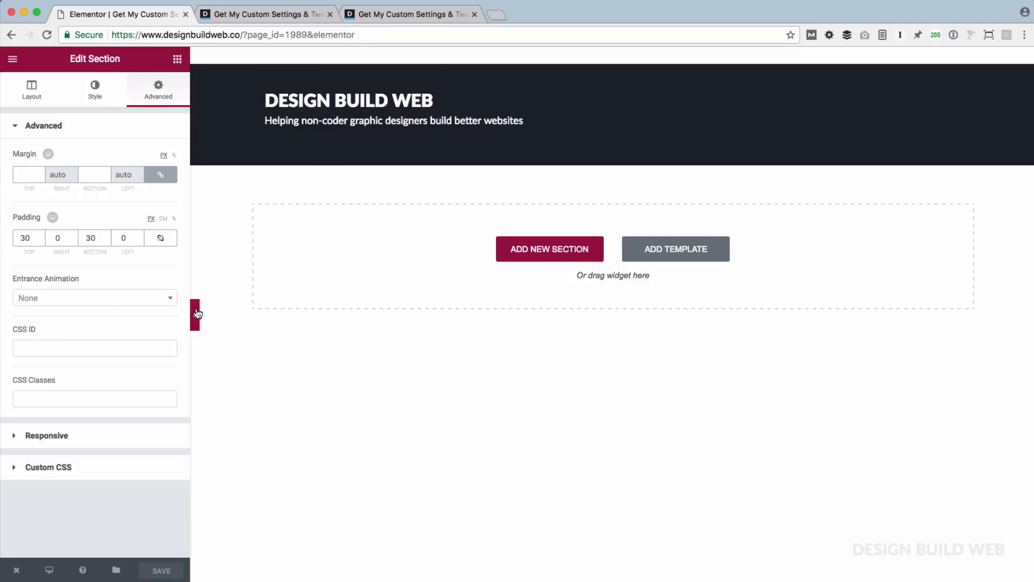
{"action": "left_click", "coordinate": [197, 314]}
{"action": "left_click", "coordinate": [4, 315]}
{"action": "key", "text": "ctrl+p"}
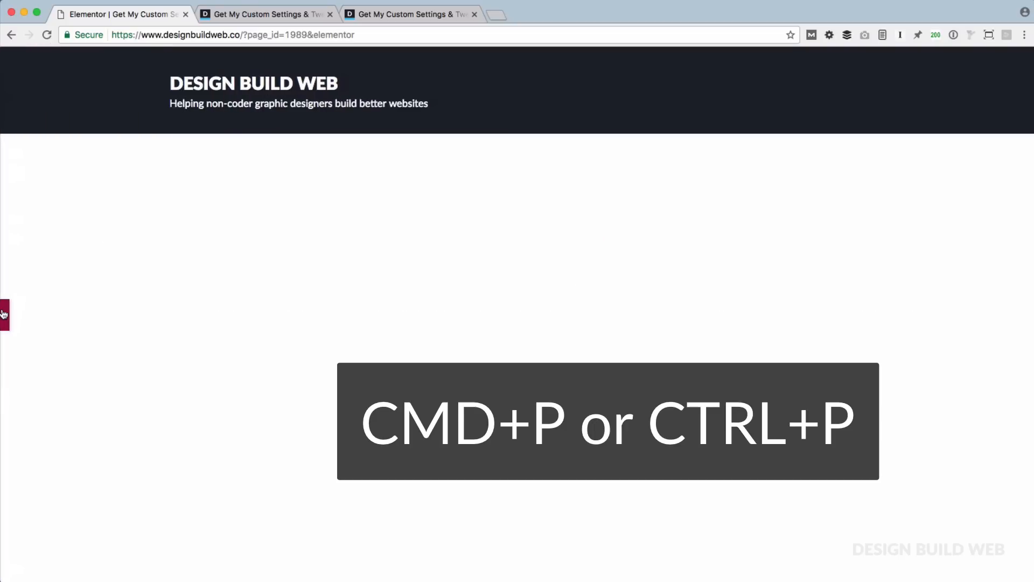
{"action": "key", "text": "ctrl+p"}
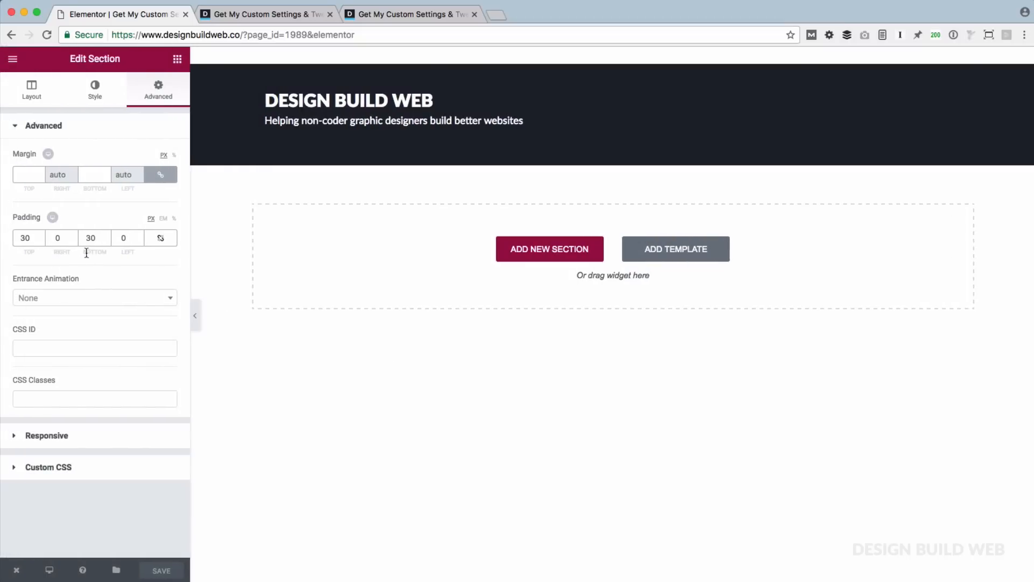
Step: Set the dark header section's top and bottom padding to 20 px and save the page
{"action": "double_click", "coordinate": [29, 240]}
{"action": "type", "text": "20"}
{"action": "double_click", "coordinate": [90, 238]}
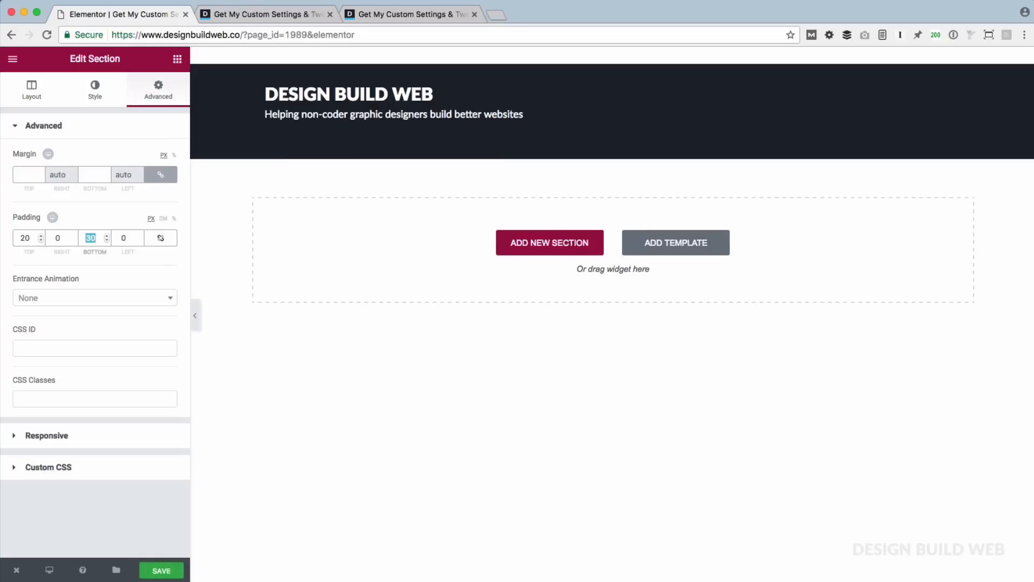
{"action": "type", "text": "20"}
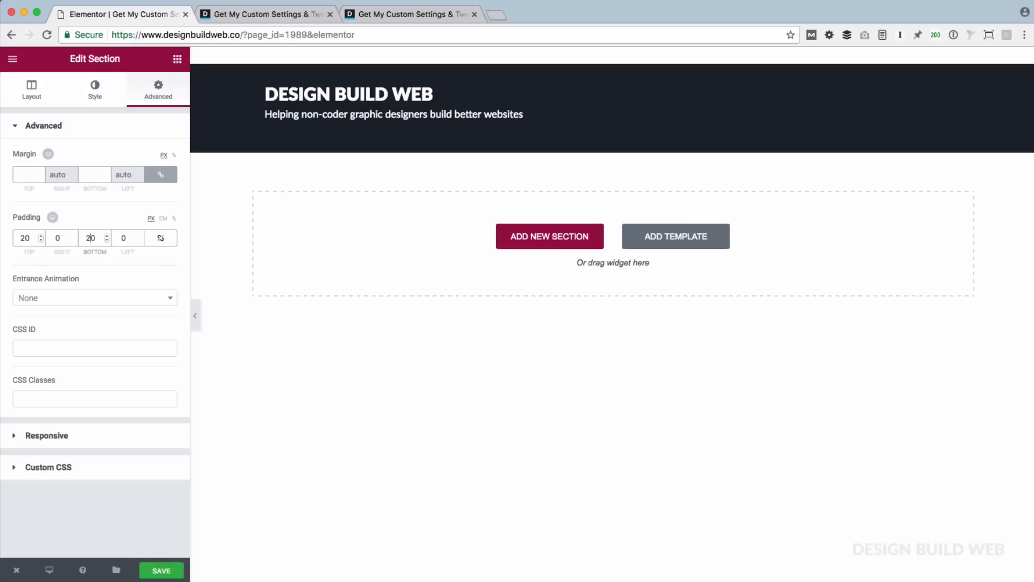
{"action": "key", "text": "ctrl+s"}
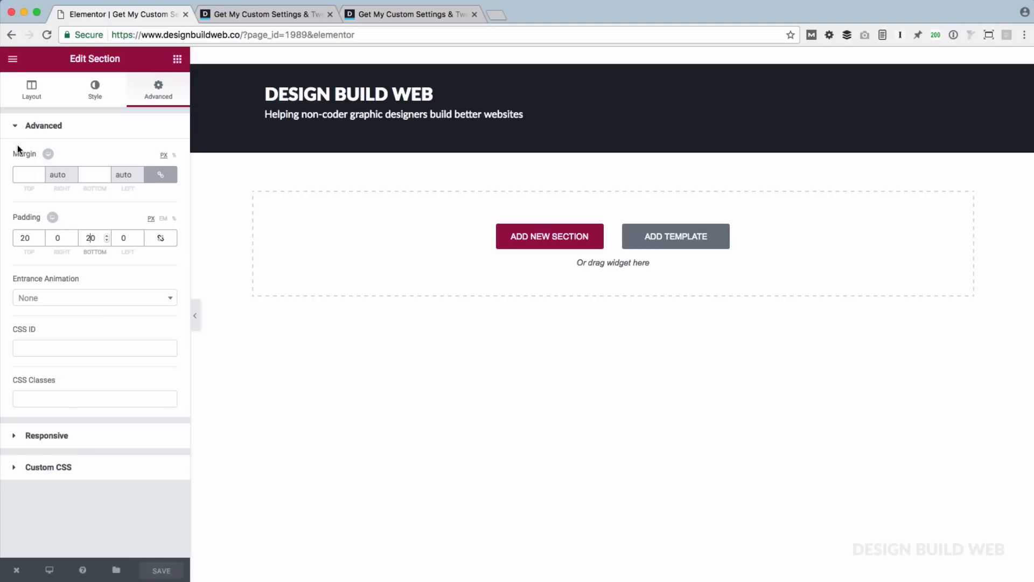
Step: Review the page's earlier saved versions in the revision history and return to the editor's main menu
{"action": "left_click", "coordinate": [13, 61]}
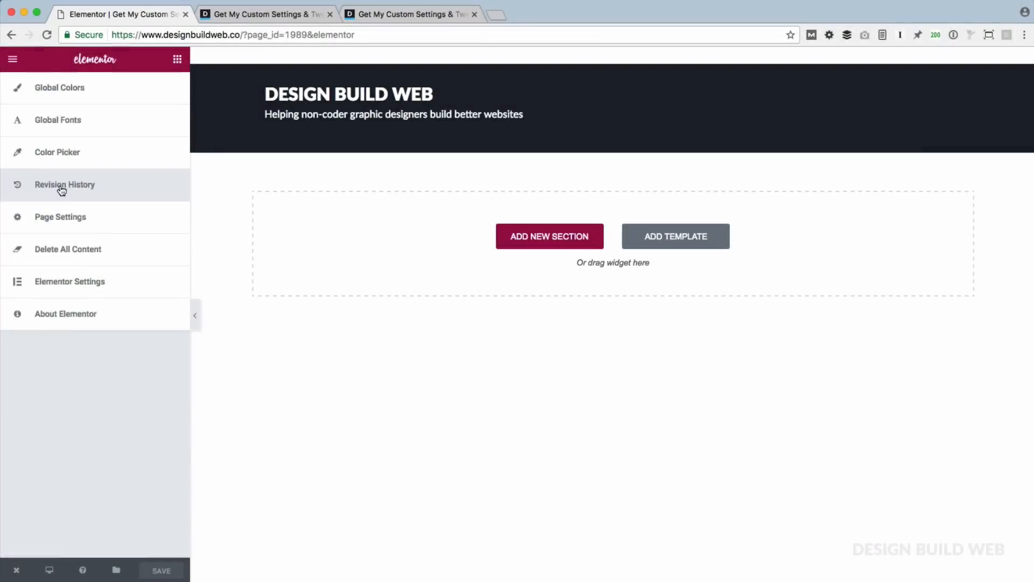
{"action": "left_click", "coordinate": [61, 189]}
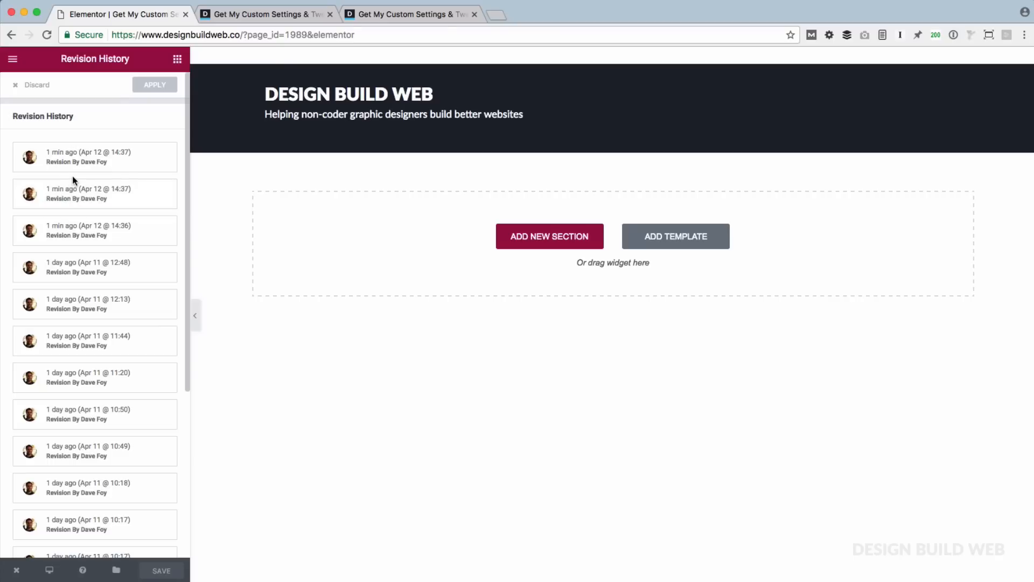
{"action": "left_click", "coordinate": [12, 58]}
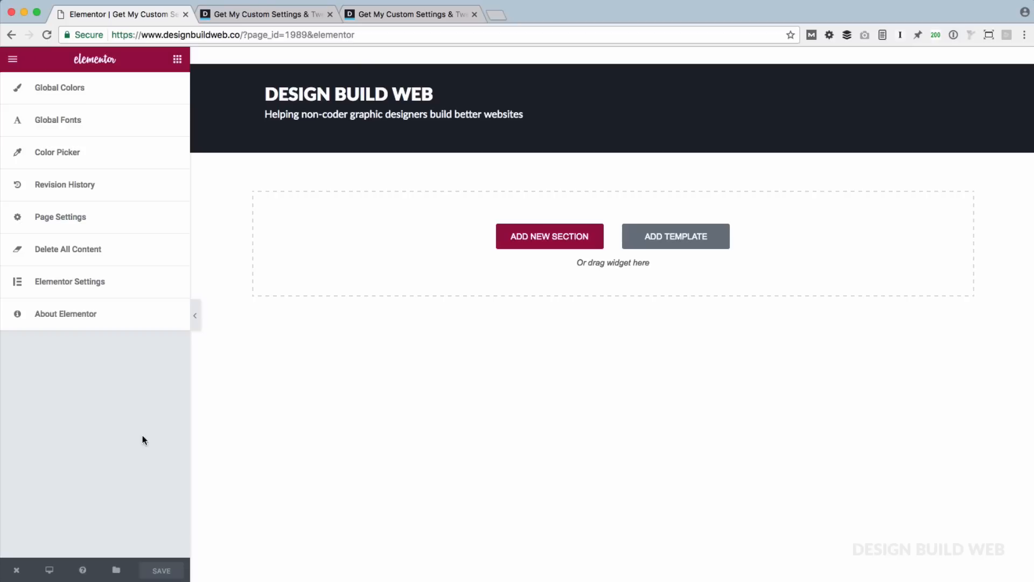
Step: Preview the header at tablet and mobile widths to check how the logo and tagline align
{"action": "left_click", "coordinate": [49, 572]}
{"action": "left_click", "coordinate": [49, 572]}
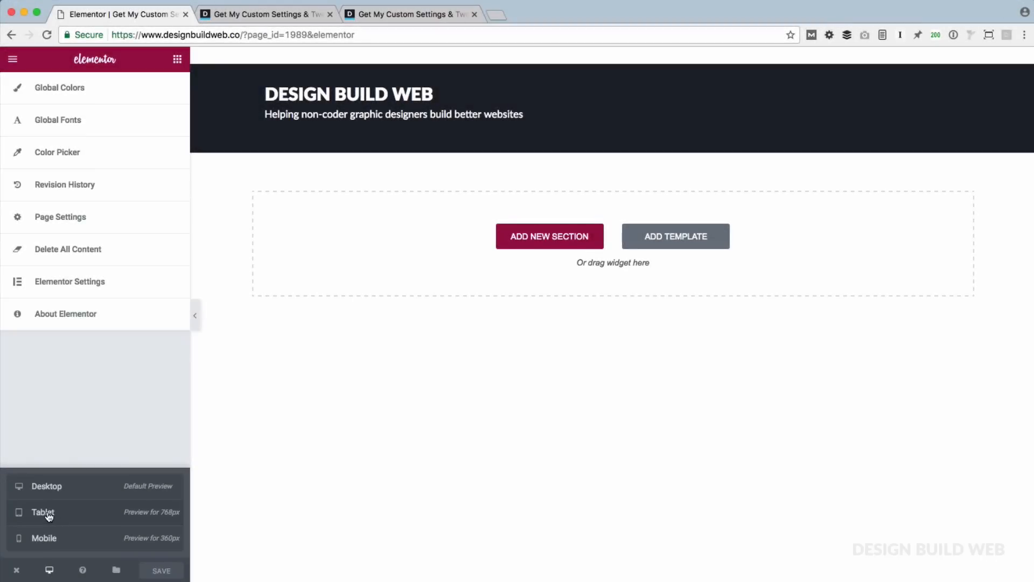
{"action": "left_click", "coordinate": [49, 515]}
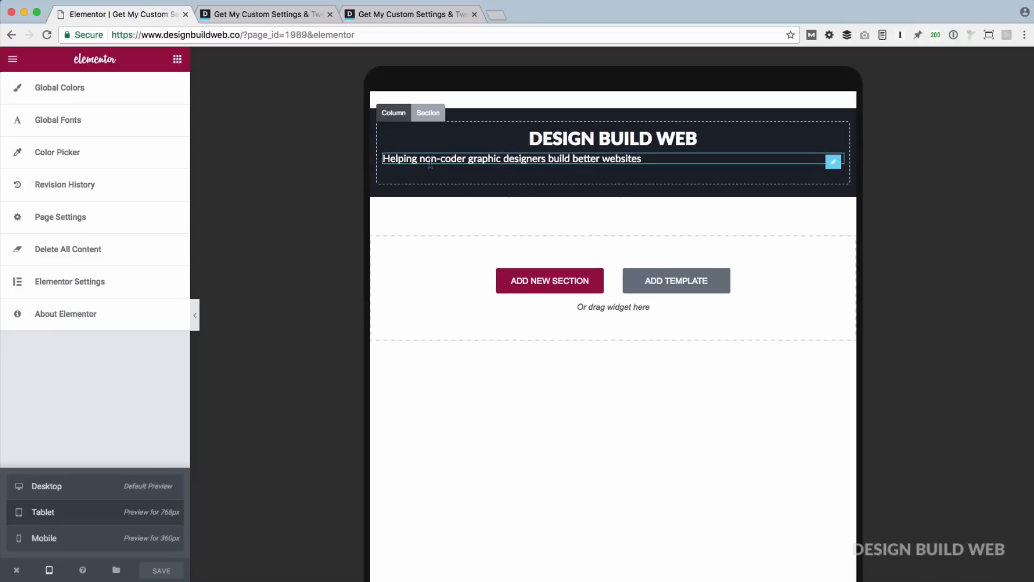
{"action": "left_click", "coordinate": [74, 541]}
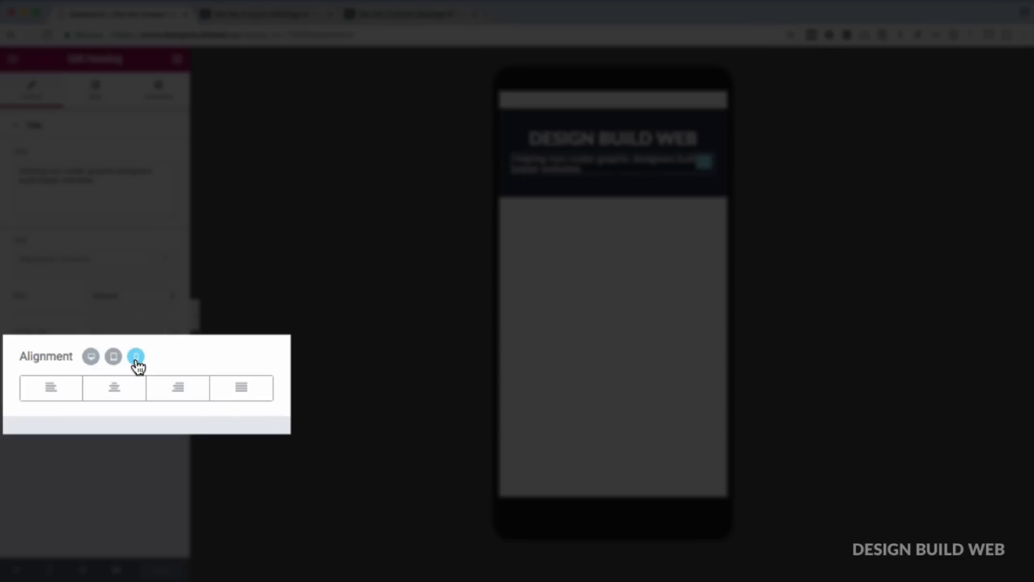
Step: Center the header tagline for tablet only, and check its alignment at the mobile width
{"action": "left_click", "coordinate": [91, 357]}
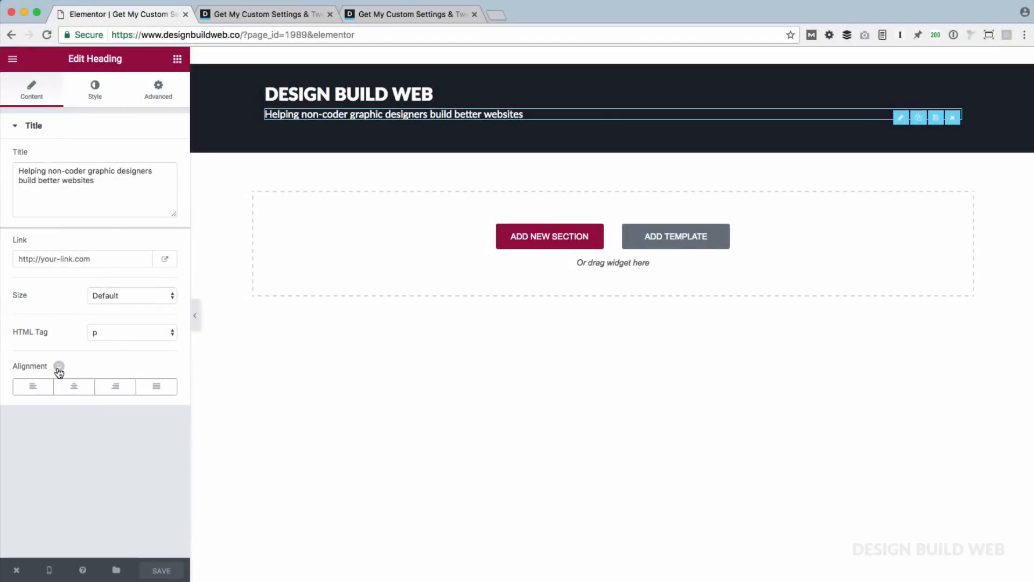
{"action": "left_click", "coordinate": [59, 369]}
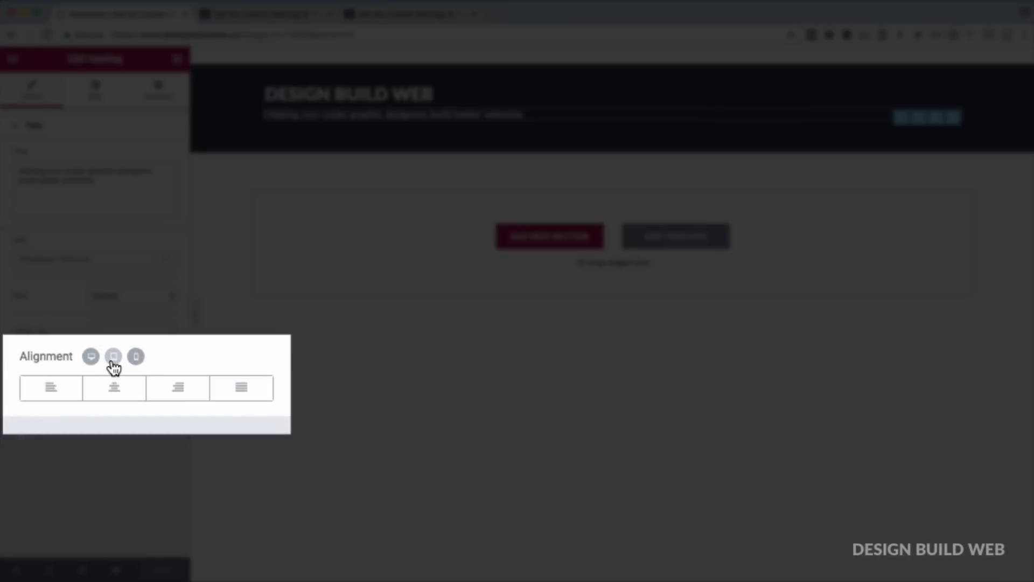
{"action": "left_click", "coordinate": [114, 356]}
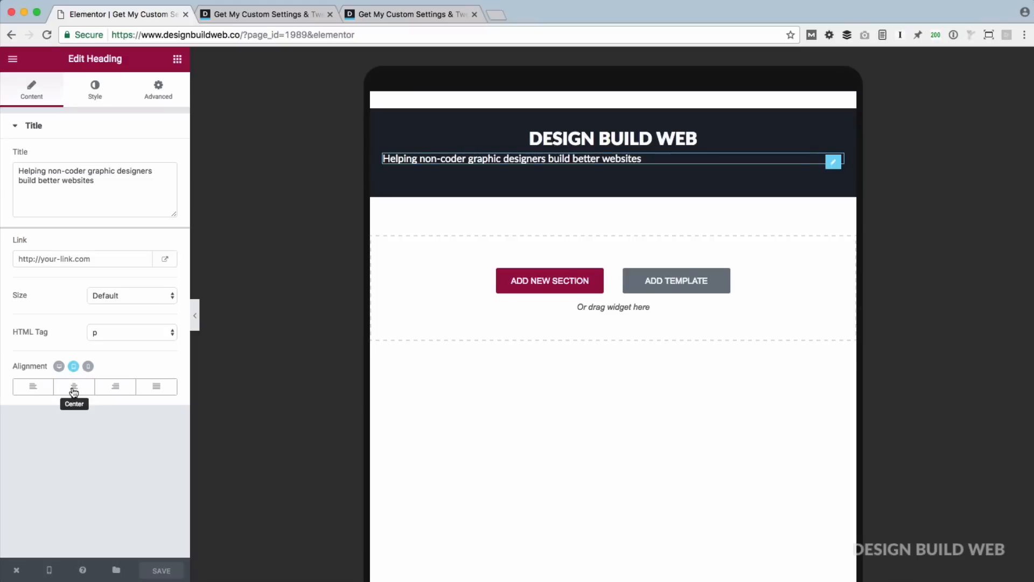
{"action": "left_click", "coordinate": [74, 388]}
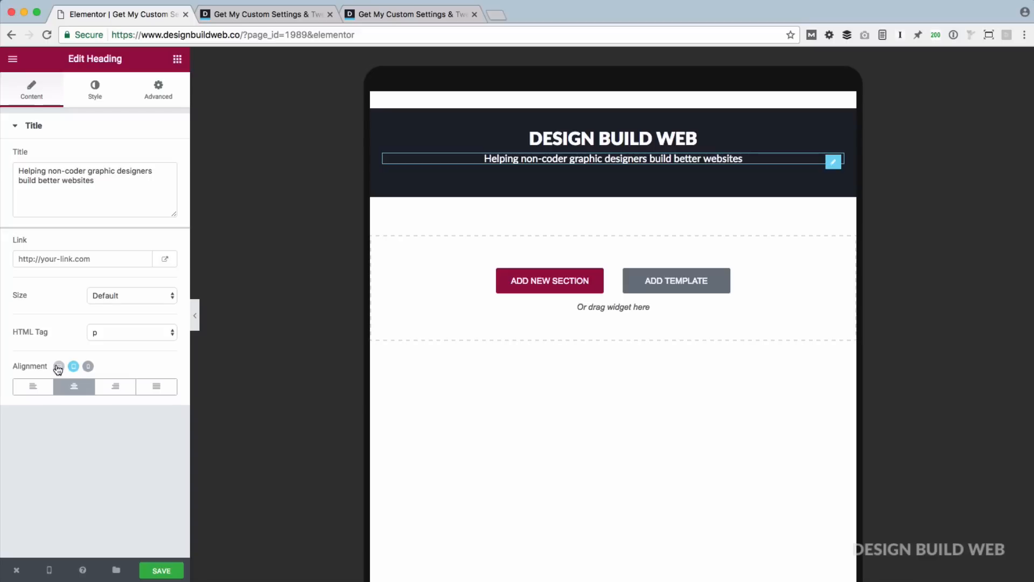
{"action": "left_click", "coordinate": [89, 367]}
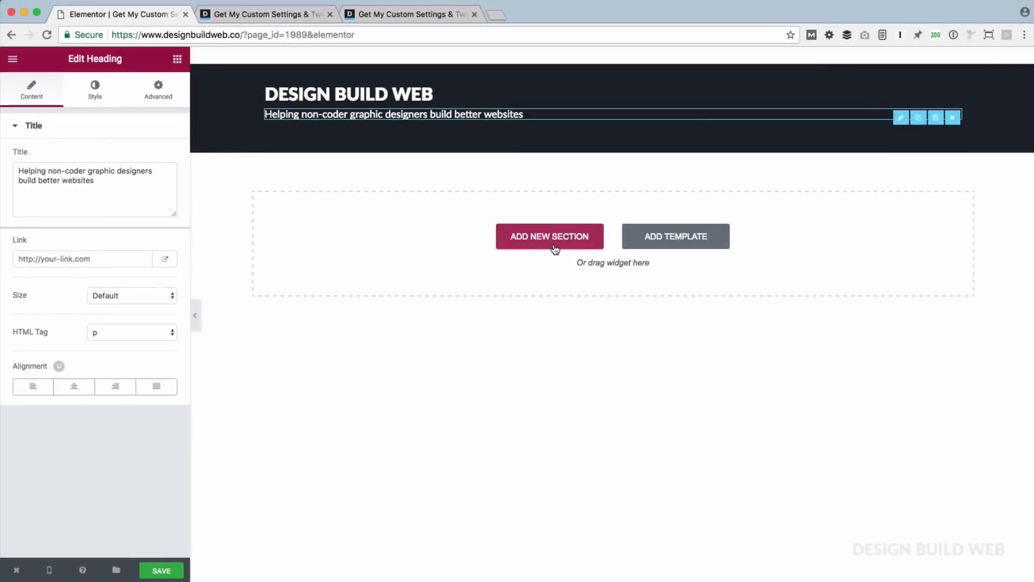
Step: Add a section with two equal columns below the header, give it a solid #eeeeee background, and save the page
{"action": "left_click", "coordinate": [551, 241]}
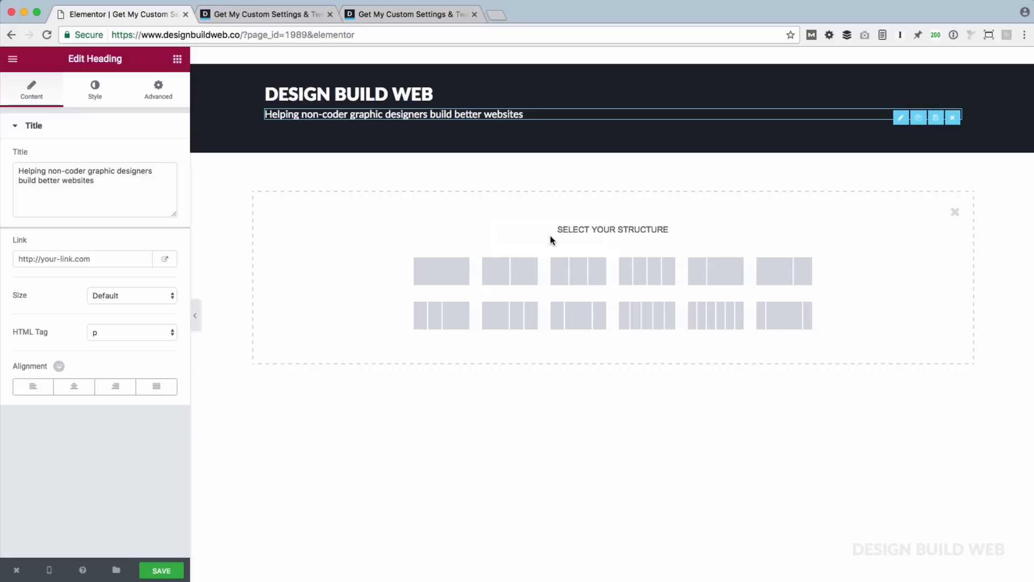
{"action": "left_click", "coordinate": [518, 274]}
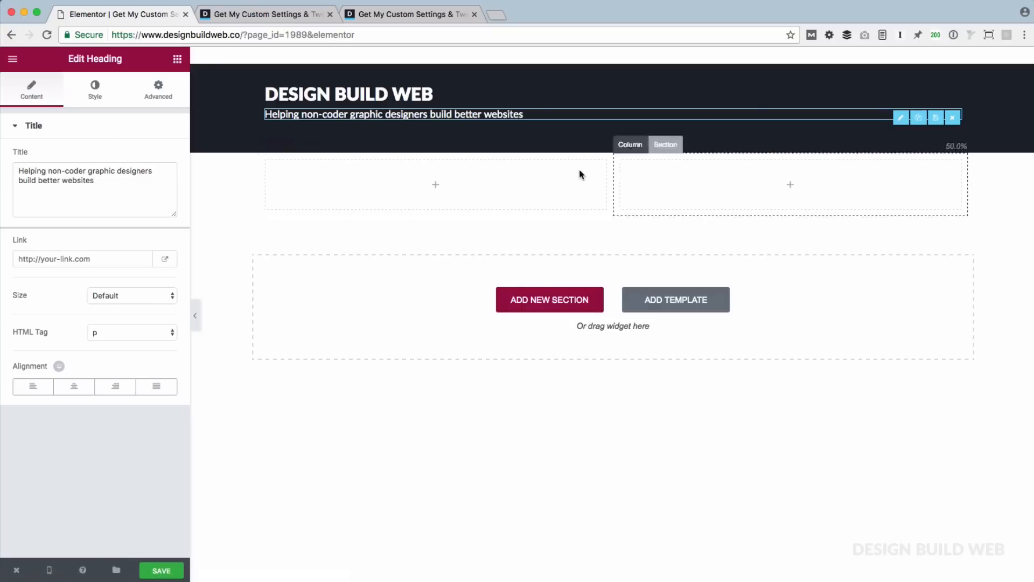
{"action": "left_click", "coordinate": [315, 145]}
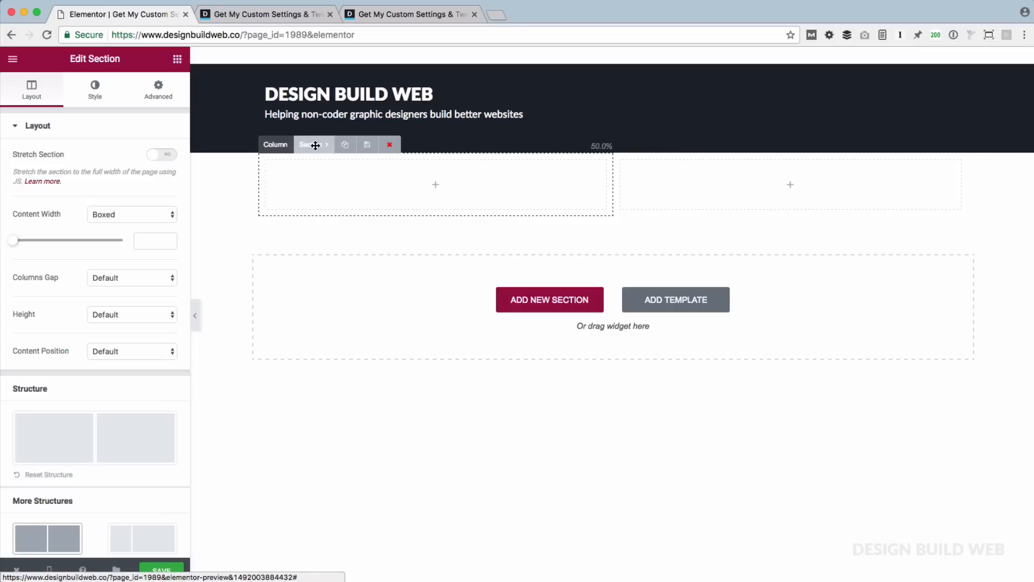
{"action": "left_click", "coordinate": [95, 91]}
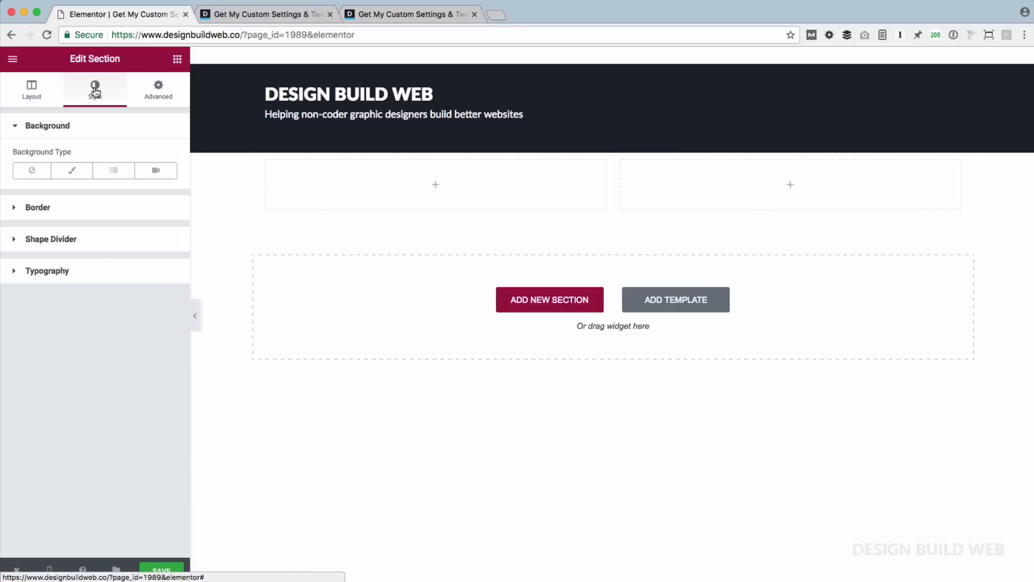
{"action": "left_click", "coordinate": [70, 178]}
{"action": "left_click", "coordinate": [159, 209]}
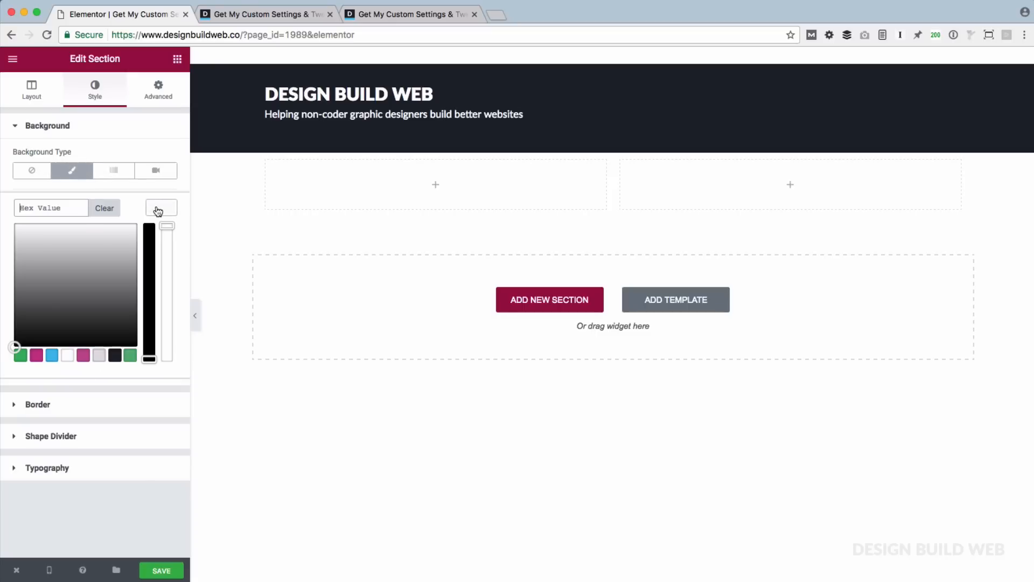
{"action": "left_click", "coordinate": [75, 211]}
{"action": "type", "text": "#eeeeee"}
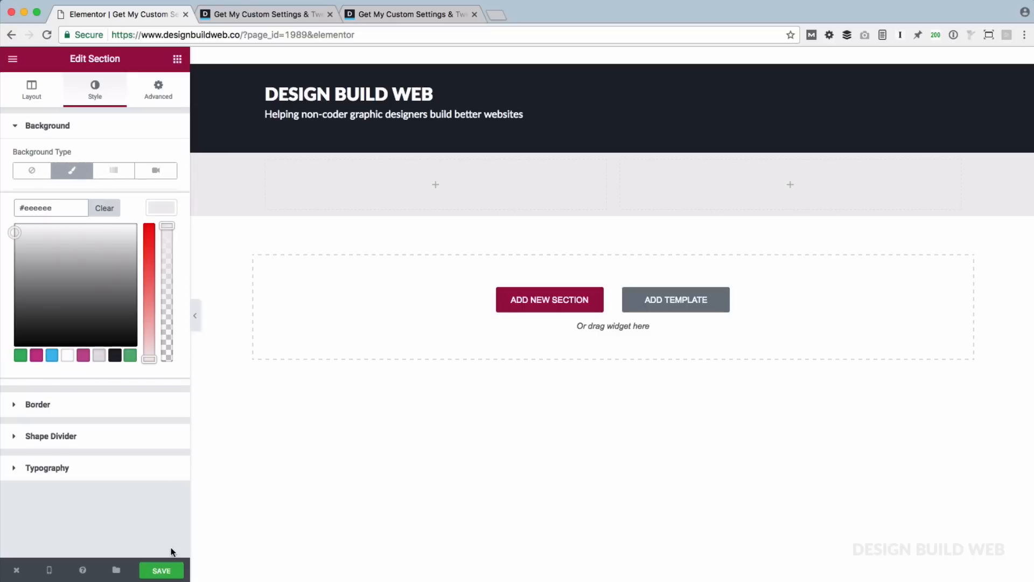
{"action": "left_click", "coordinate": [170, 570]}
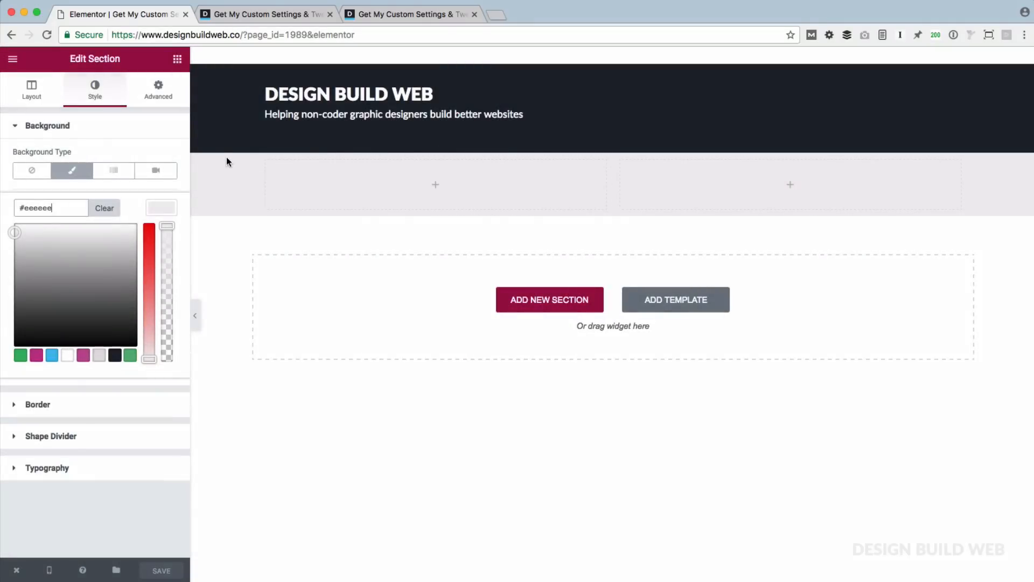
Step: Unlink the grey two-column section's padding and set top and bottom to 30 px
{"action": "mouse_move", "coordinate": [294, 150]}
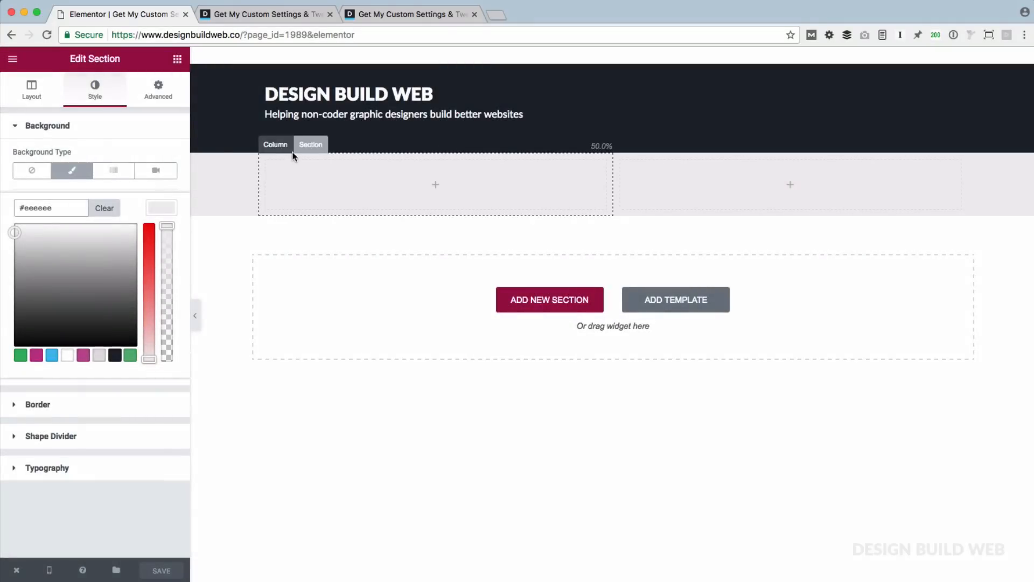
{"action": "left_click", "coordinate": [158, 92]}
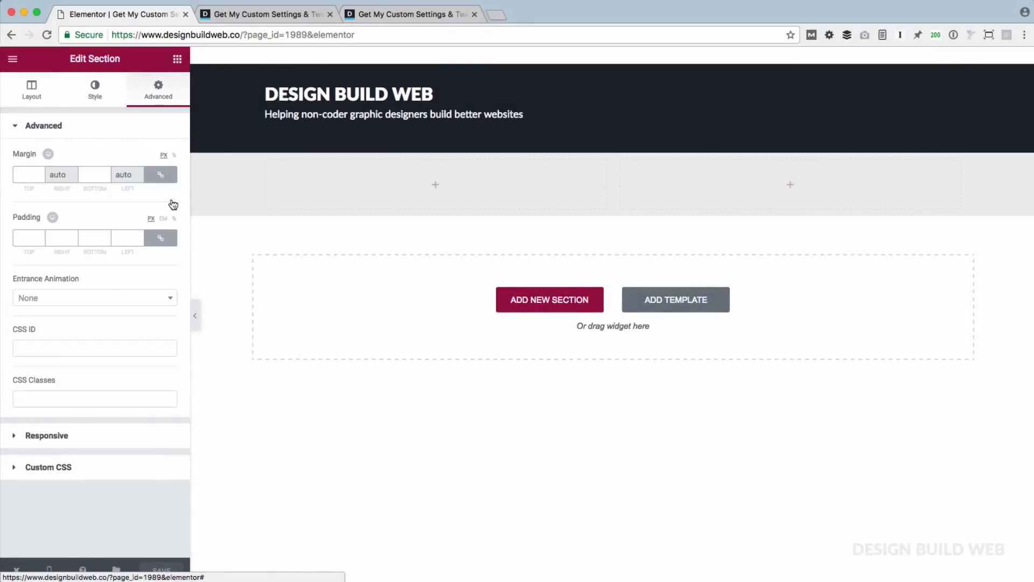
{"action": "left_click", "coordinate": [161, 241]}
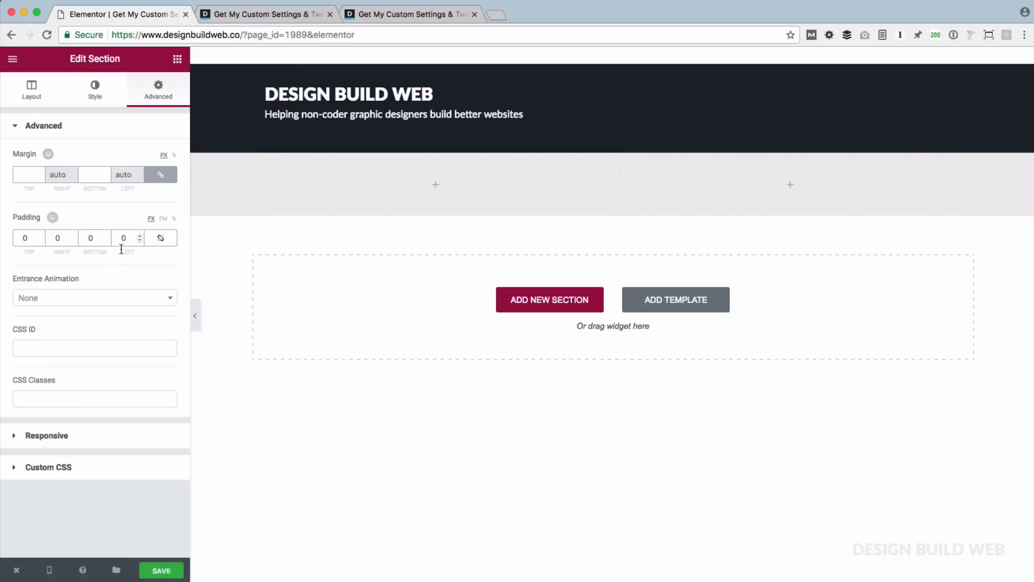
{"action": "left_click", "coordinate": [23, 238]}
{"action": "type", "text": "3"}
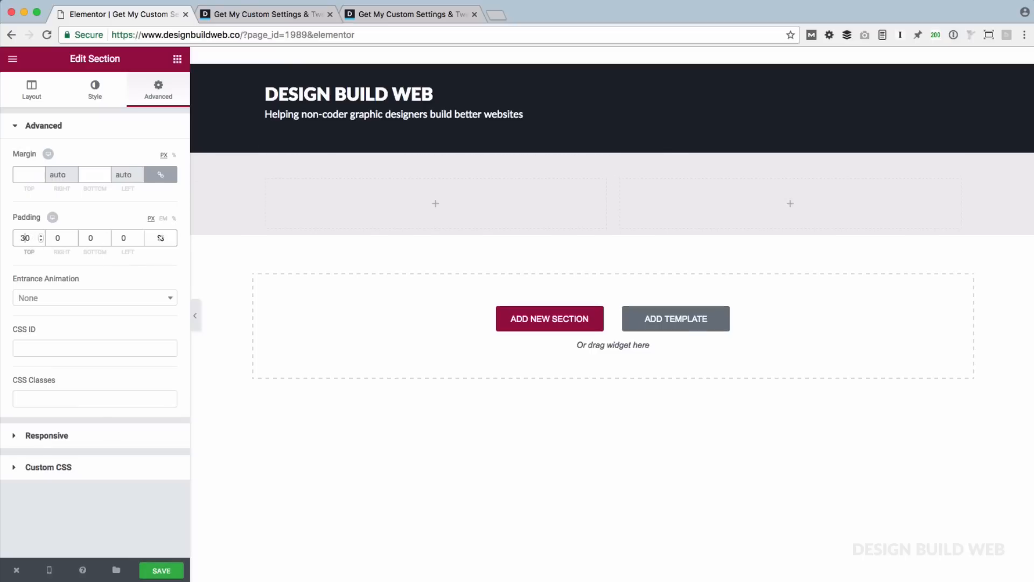
{"action": "left_click", "coordinate": [90, 237]}
{"action": "type", "text": "3"}
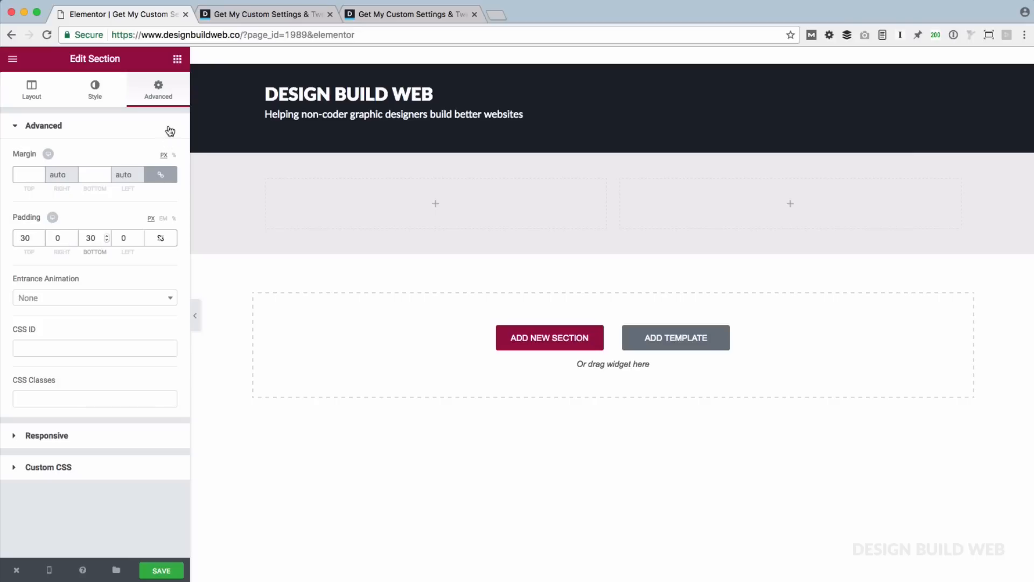
Step: Add an H1 heading to the grey section's left column with a text block beneath it
{"action": "left_click", "coordinate": [177, 59]}
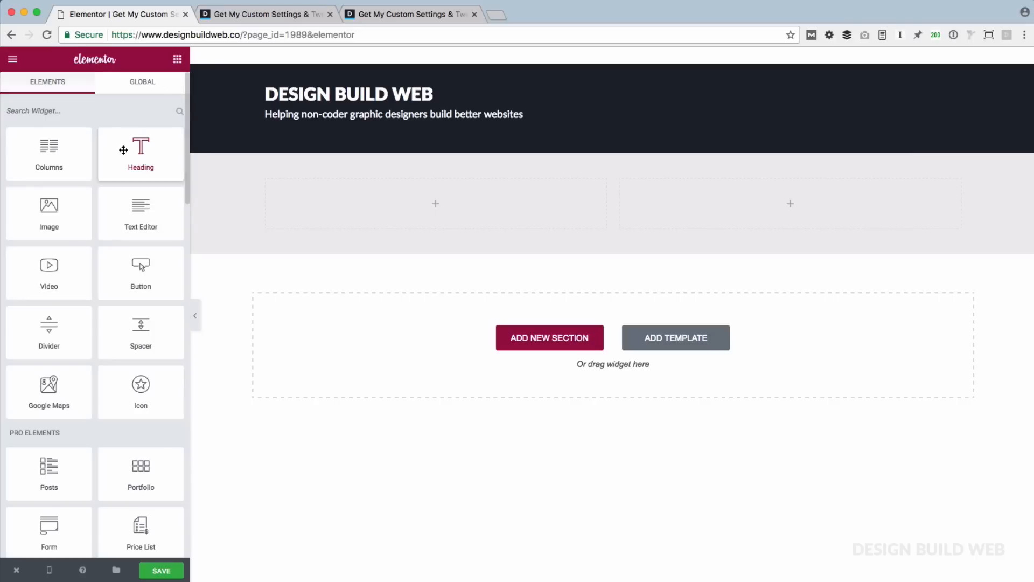
{"action": "left_click_drag", "start_coordinate": [143, 156], "coordinate": [291, 188]}
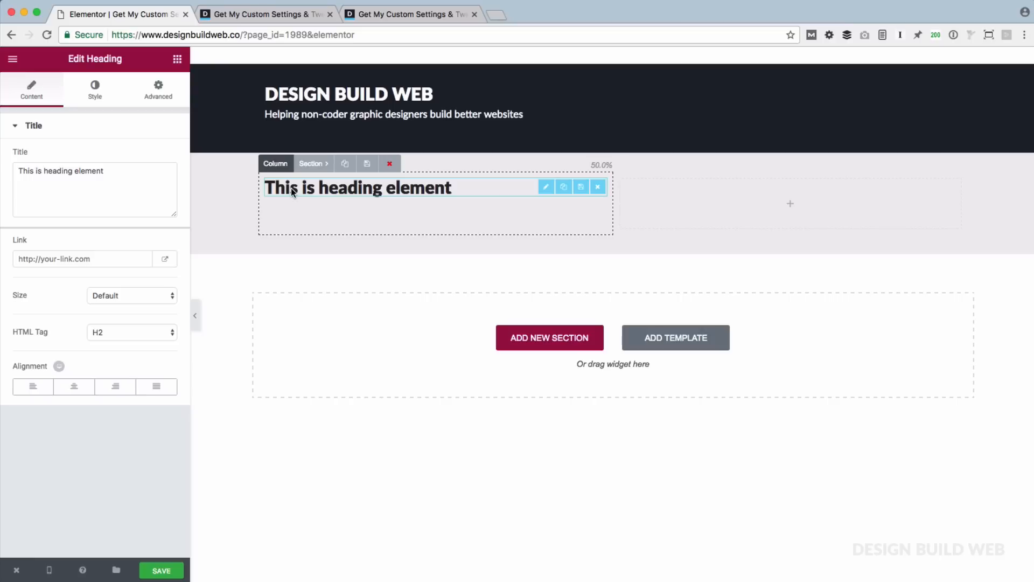
{"action": "left_click", "coordinate": [110, 333]}
{"action": "left_click", "coordinate": [104, 321]}
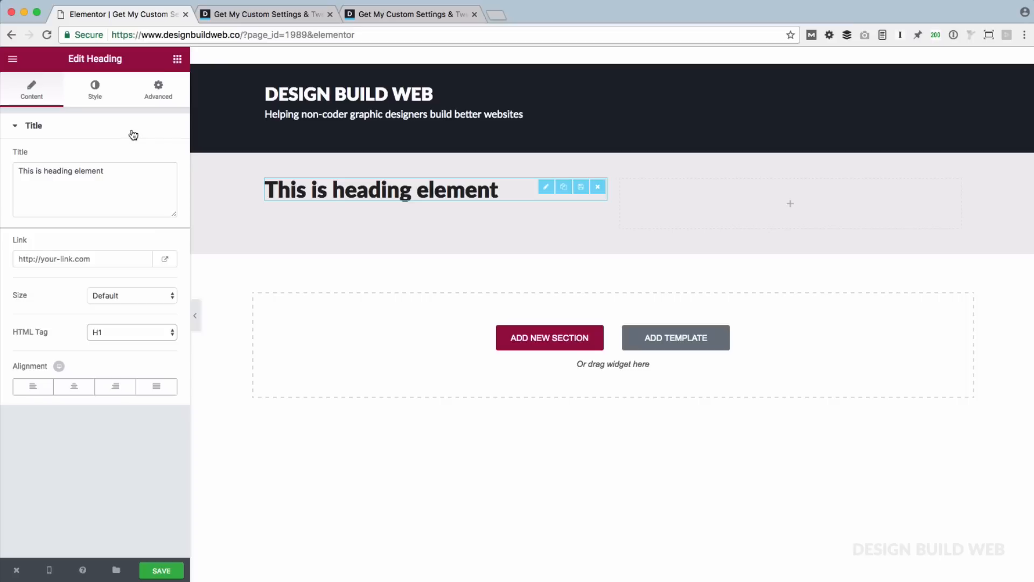
{"action": "left_click", "coordinate": [177, 59]}
{"action": "left_click_drag", "start_coordinate": [134, 213], "coordinate": [310, 203]}
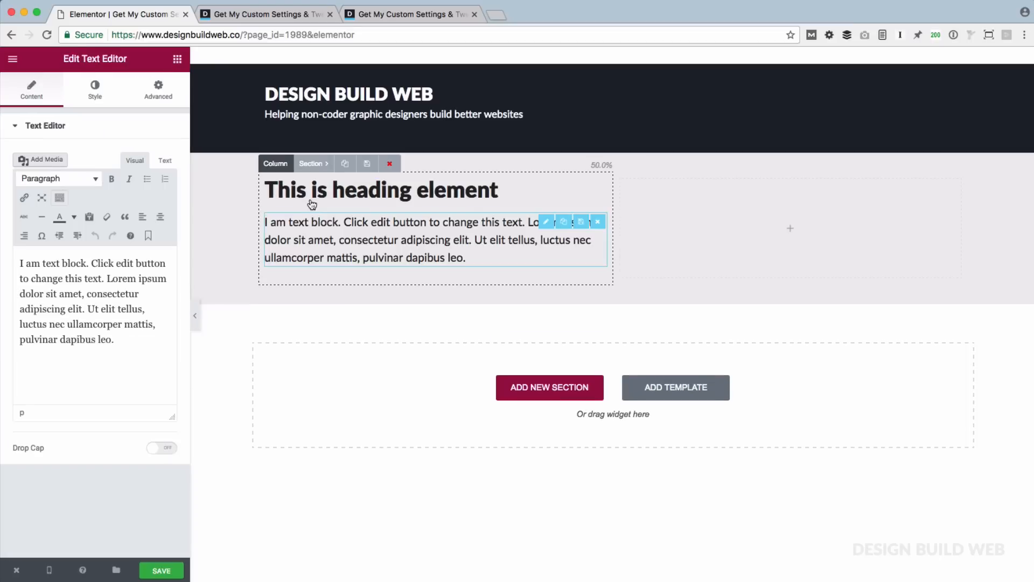
Step: Add an image to the grey section's right column using custom-tweaks-landing.png from the media library
{"action": "left_click", "coordinate": [176, 60]}
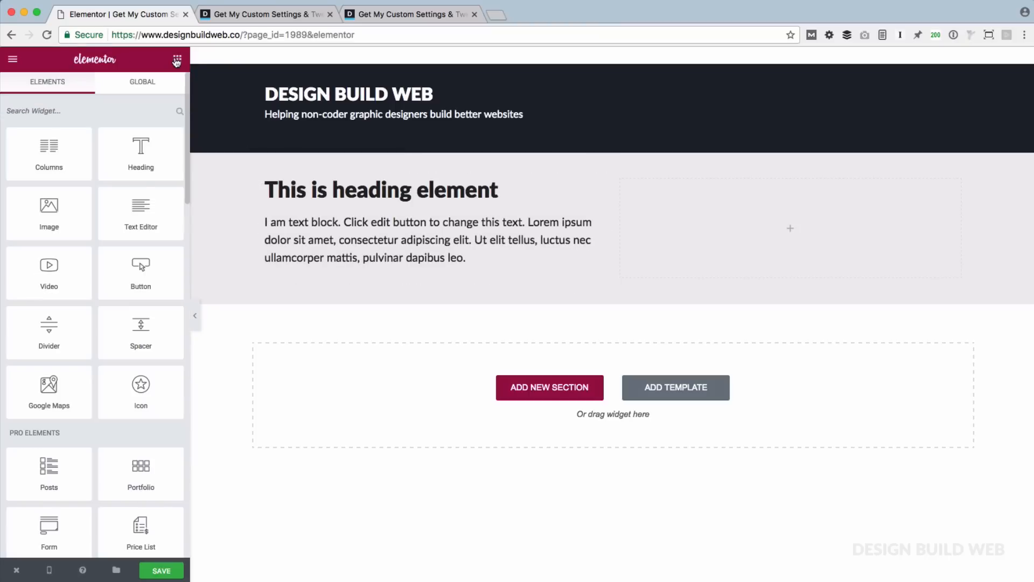
{"action": "left_click_drag", "start_coordinate": [48, 209], "coordinate": [700, 214]}
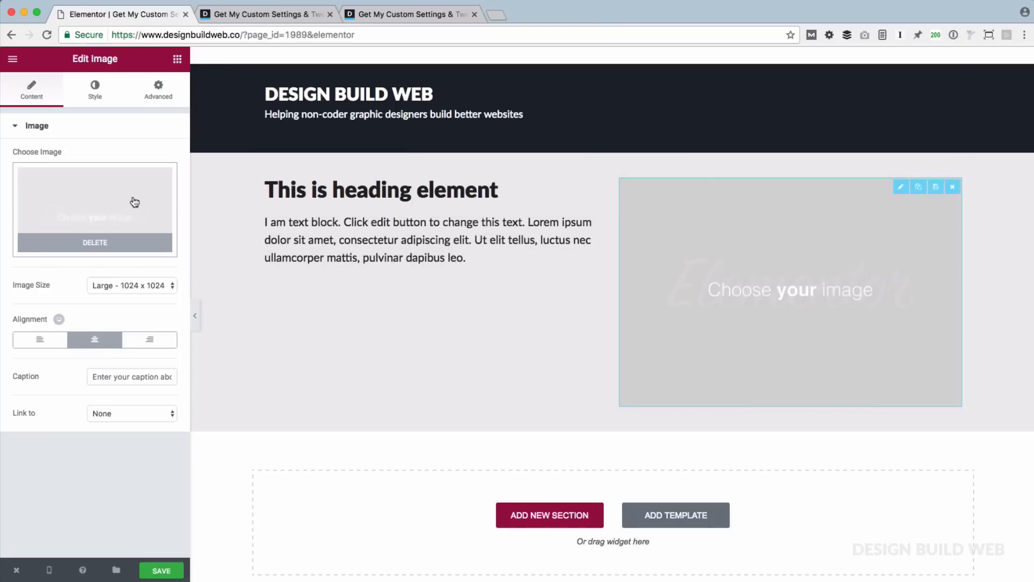
{"action": "left_click", "coordinate": [124, 200]}
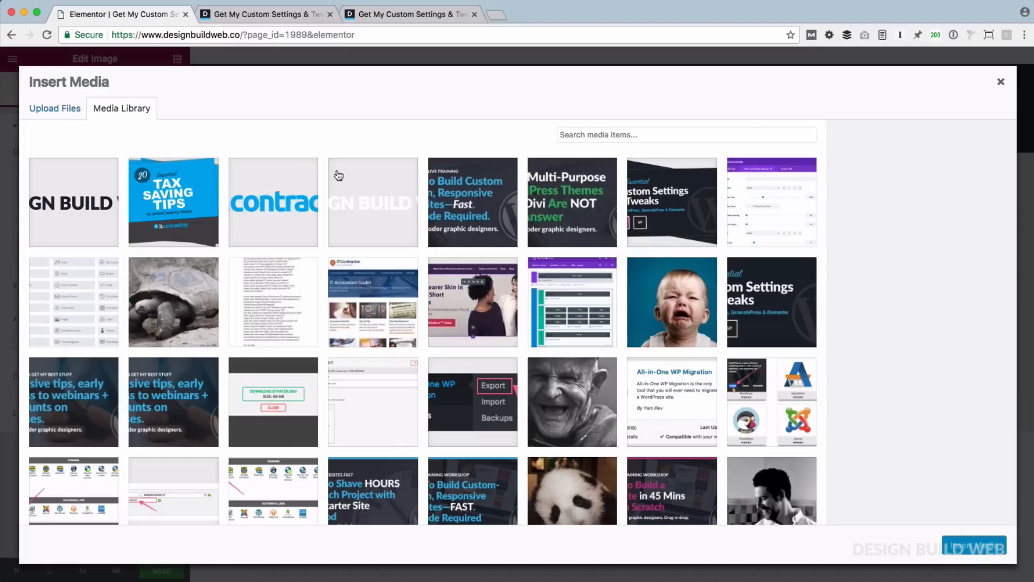
{"action": "left_click", "coordinate": [653, 179]}
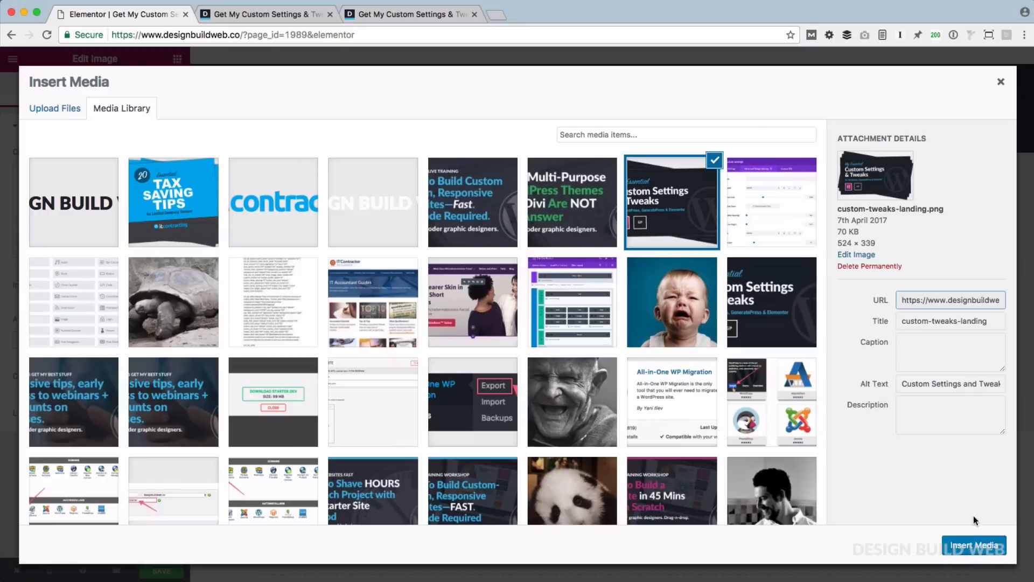
{"action": "left_click", "coordinate": [973, 544]}
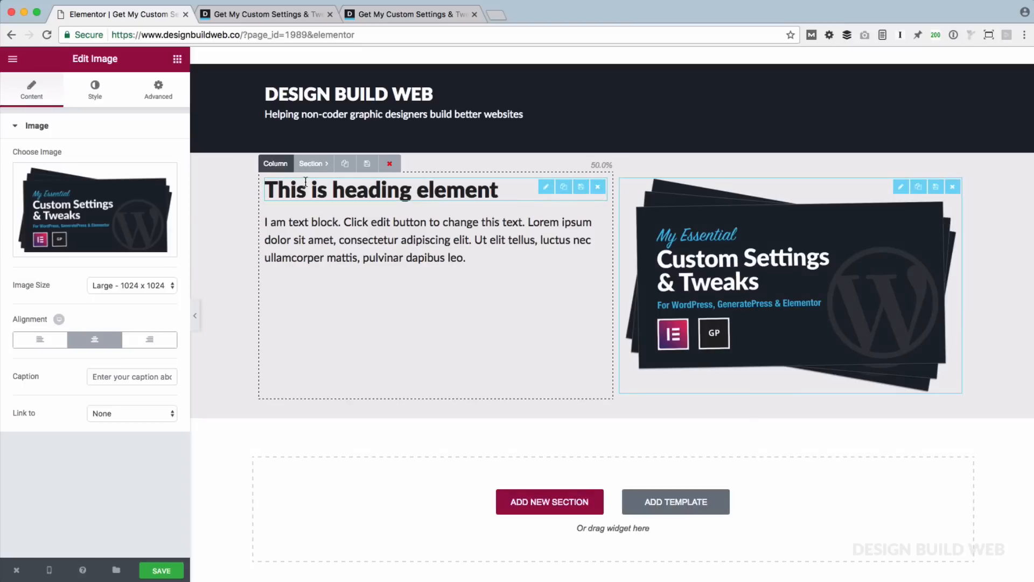
Step: Replace the H1 heading's text with "Get My Custom Settings & Tweaks for WordPress, GeneratePress & Elementor"
{"action": "left_click", "coordinate": [306, 184]}
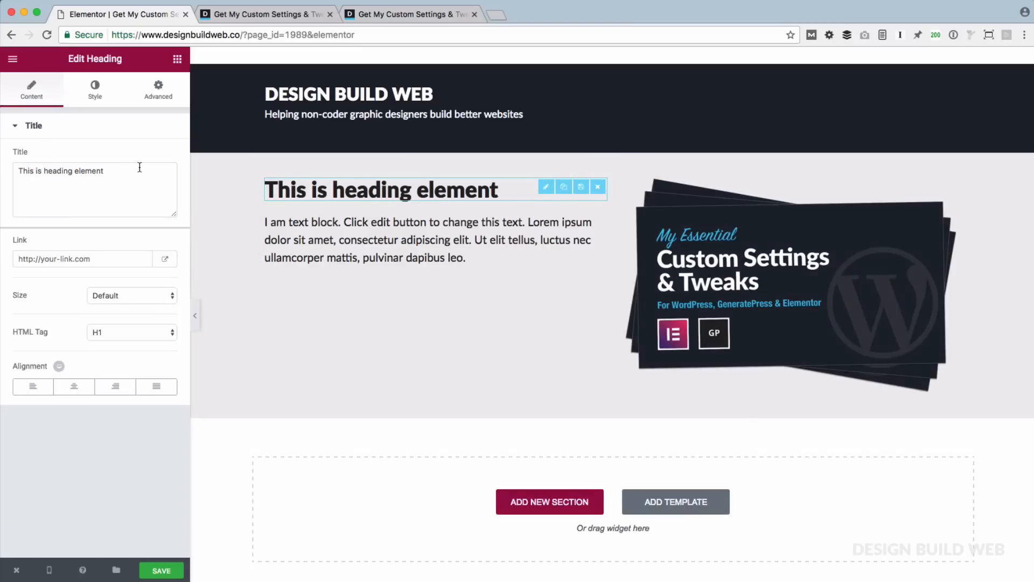
{"action": "left_click", "coordinate": [140, 167]}
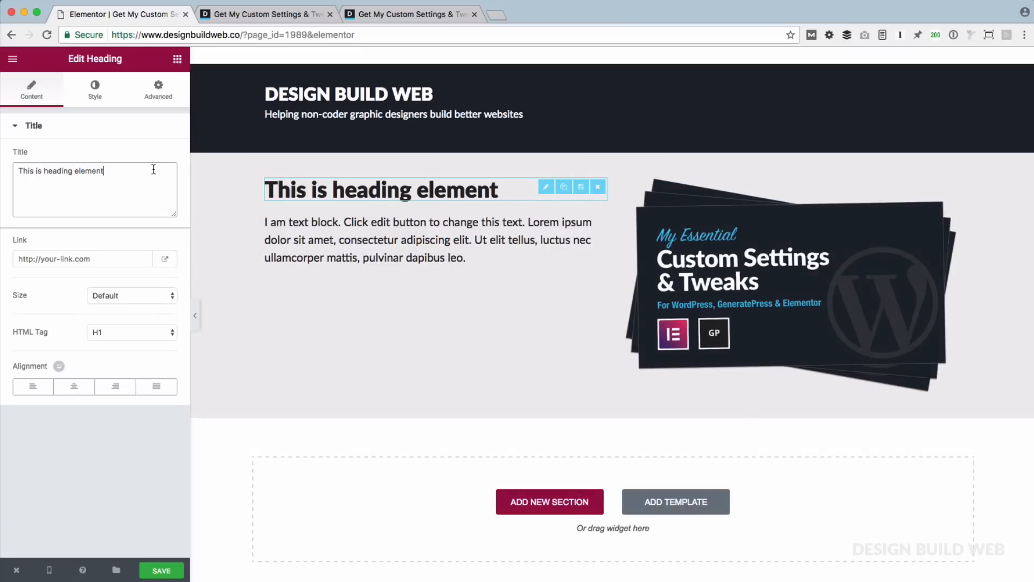
{"action": "key", "text": "super+a"}
{"action": "type", "text": "Get My Custom Settings & Tweaks for WordPress, GeneratePress & Elementor"}
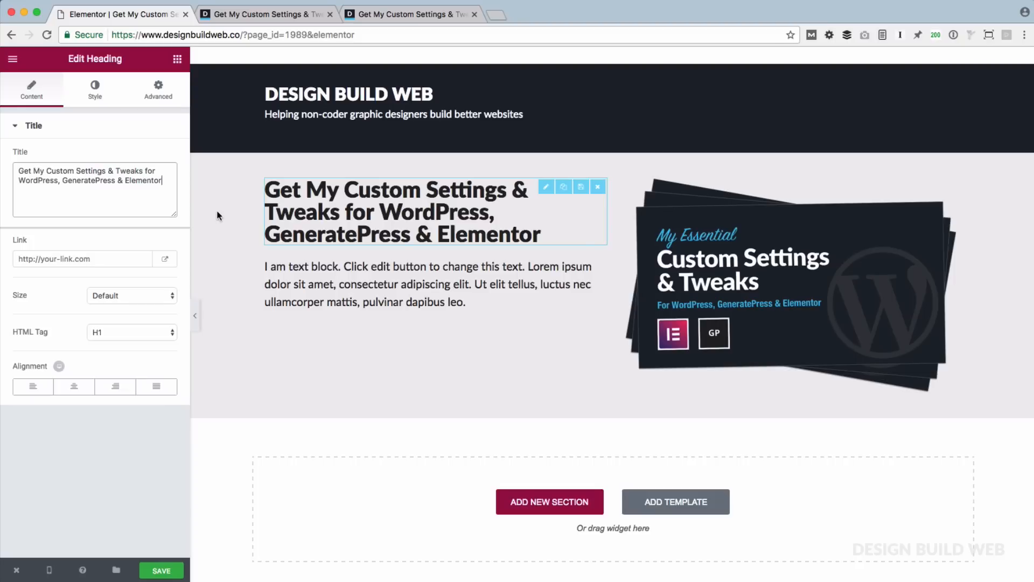
Step: Enable custom typography for the H1 heading and set its line height to 1.2 em
{"action": "left_click", "coordinate": [94, 91]}
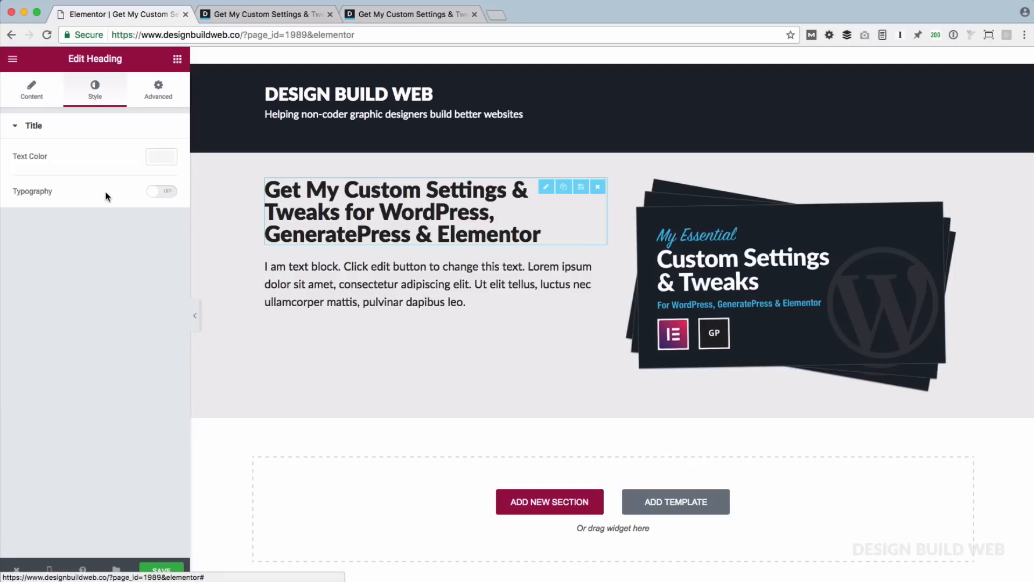
{"action": "left_click", "coordinate": [168, 192]}
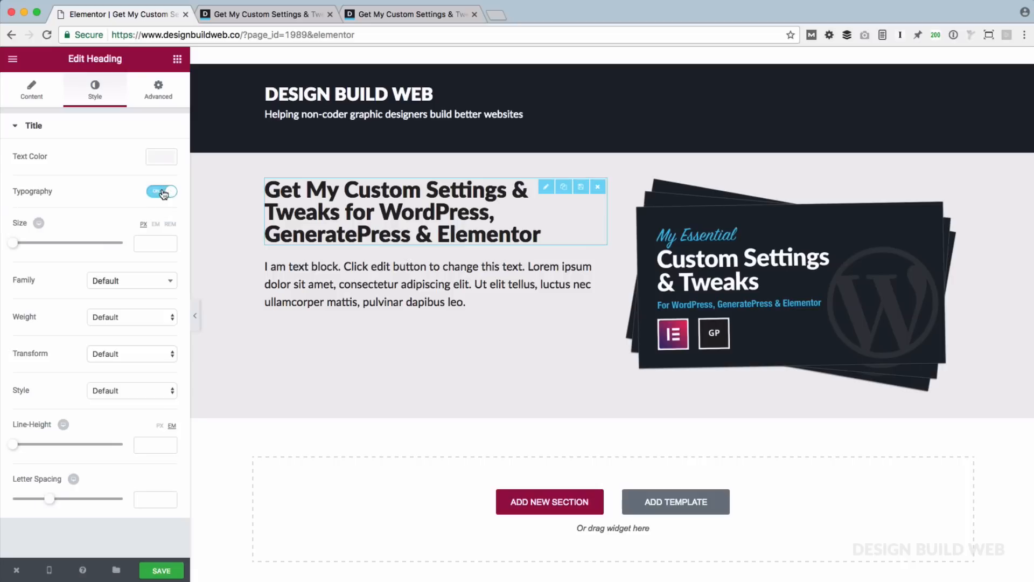
{"action": "left_click", "coordinate": [148, 447]}
{"action": "key", "text": "Up"}
{"action": "key", "text": "Up"}
{"action": "key", "text": "Up"}
{"action": "key", "text": "Up"}
{"action": "key", "text": "Up"}
{"action": "key", "text": "Up"}
{"action": "key", "text": "Up"}
{"action": "key", "text": "Up"}
{"action": "key", "text": "Up"}
{"action": "key", "text": "Up"}
{"action": "key", "text": "Up"}
{"action": "key", "text": "Up"}
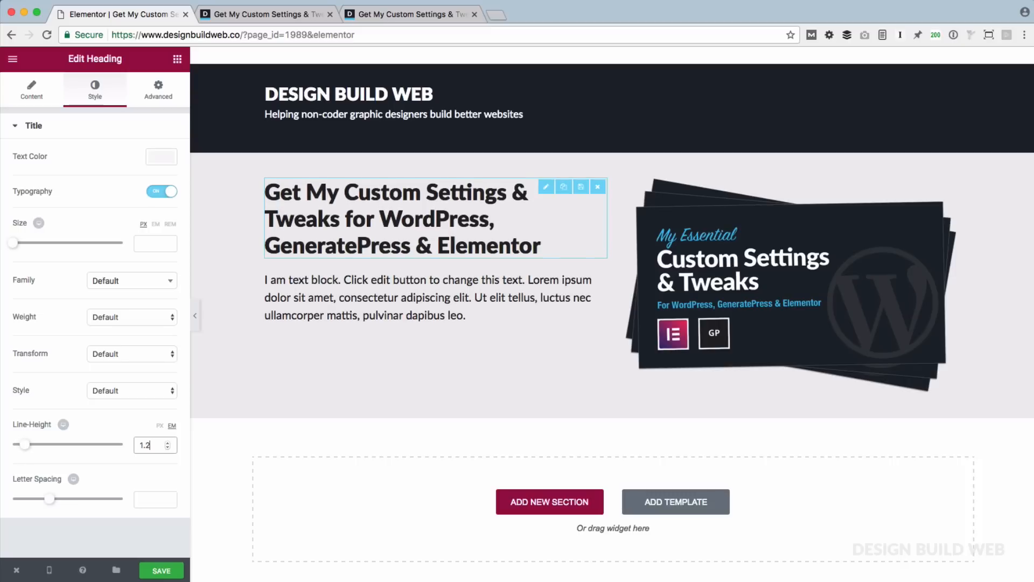
Step: Replace the text block's placeholder with the "I'll send you the settings and extra code" copy and "3 really easy-to-follow videos" line, then save the page
{"action": "left_click", "coordinate": [307, 281]}
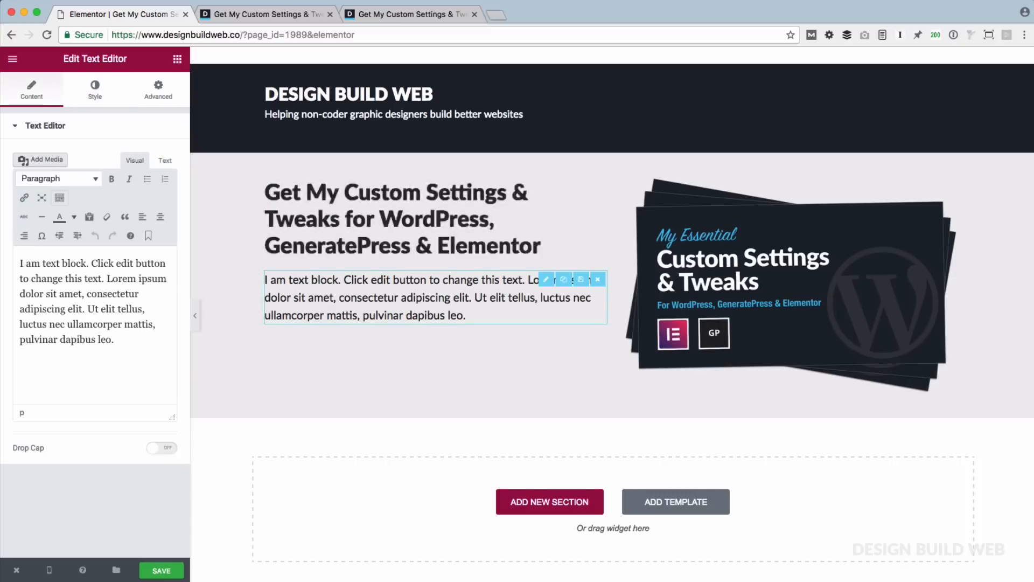
{"action": "key", "text": "ctrl+a"}
{"action": "type", "text": "I'll send you the settings and extra code I put in place in ALL my GeneratePress + Elementor projects, for optimal performance. 3 really easy-to-follow videos plus step-by-step written instructions."}
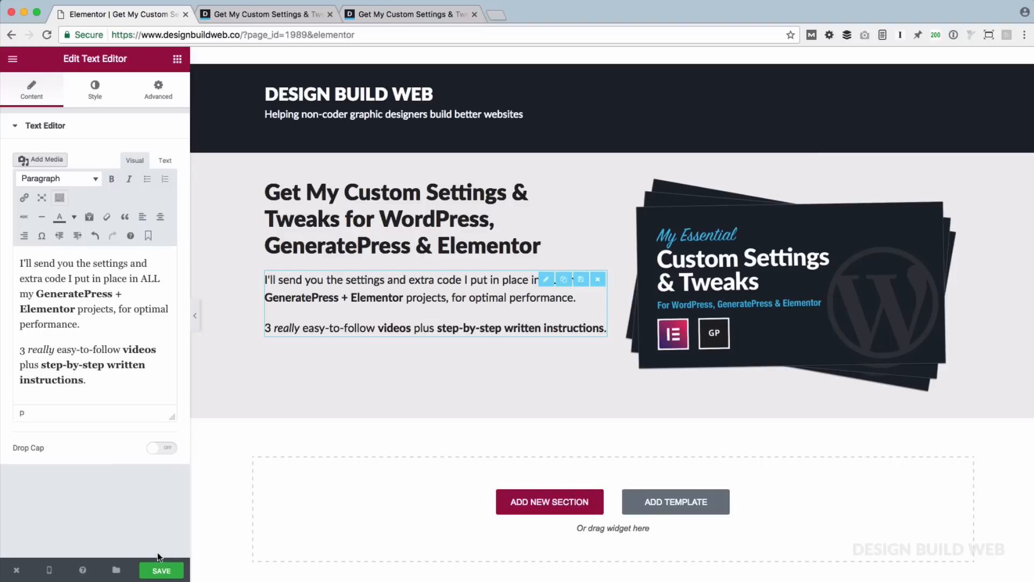
{"action": "left_click", "coordinate": [161, 570]}
{"action": "key", "text": "ctrl+p"}
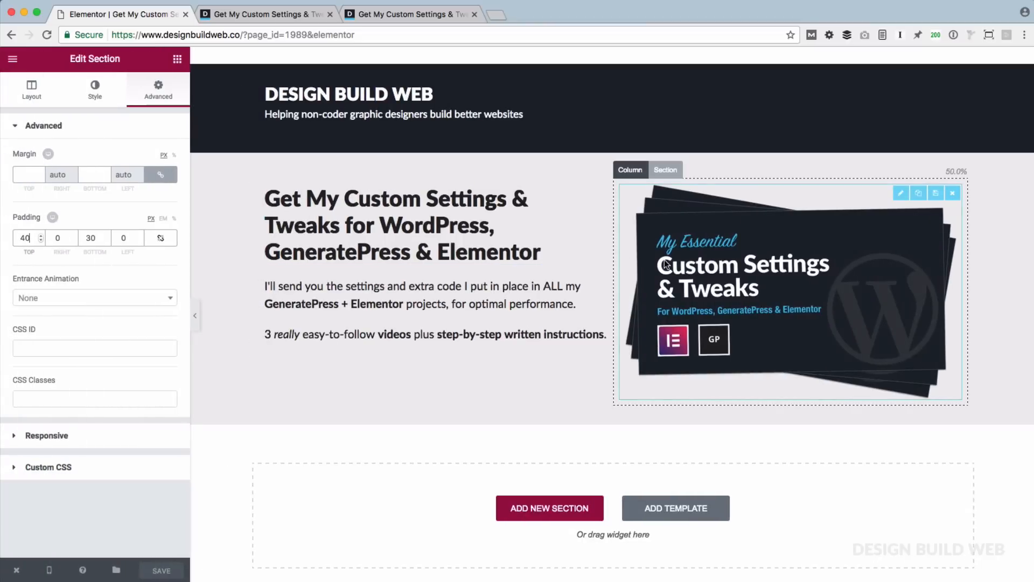
Step: Unlink the right-column image's margins, try a top margin of -28 px, and reset it to 0
{"action": "left_click", "coordinate": [664, 260]}
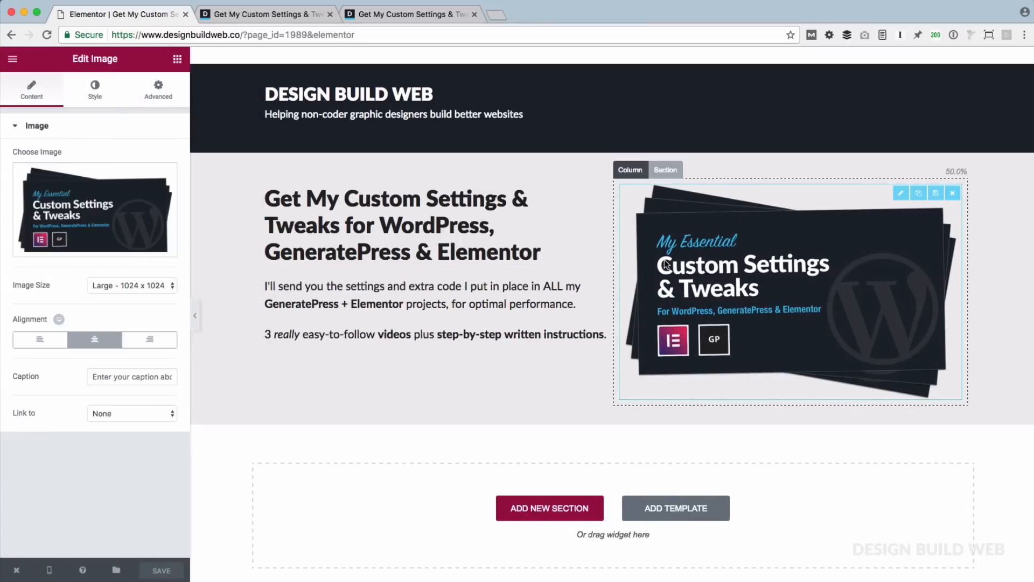
{"action": "left_click", "coordinate": [127, 285]}
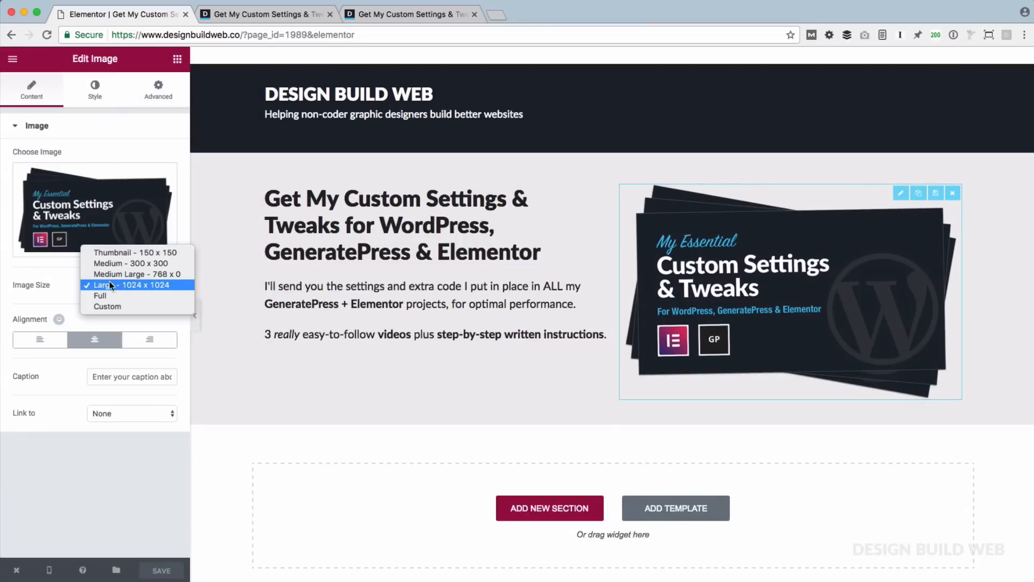
{"action": "left_click", "coordinate": [109, 295]}
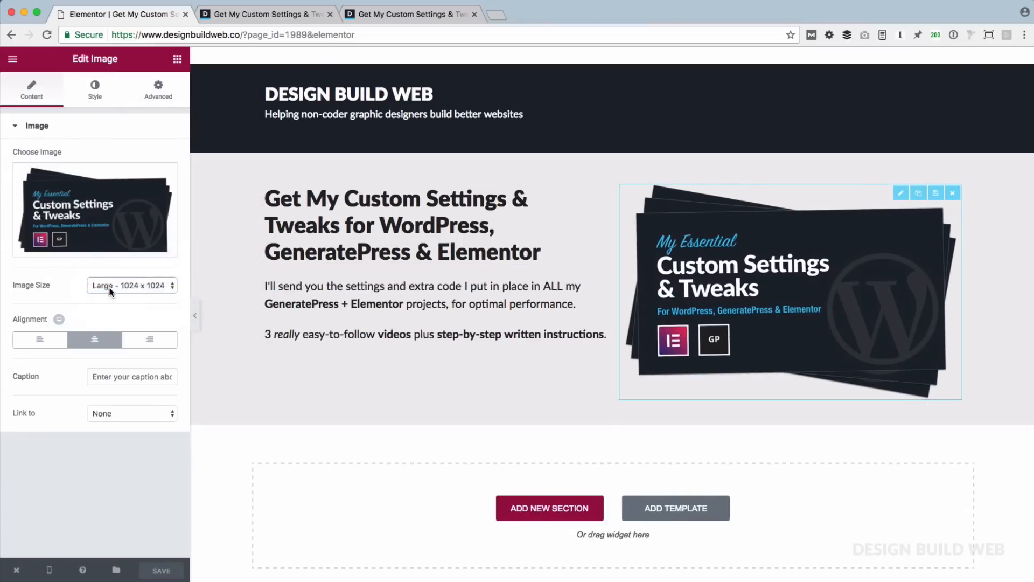
{"action": "left_click", "coordinate": [158, 89]}
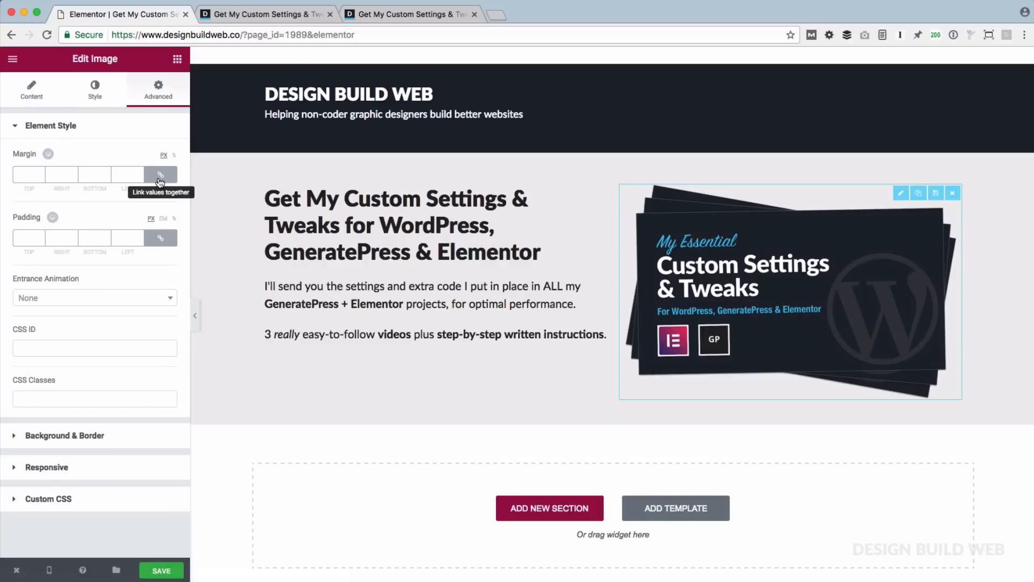
{"action": "left_click", "coordinate": [160, 175]}
{"action": "double_click", "coordinate": [21, 176]}
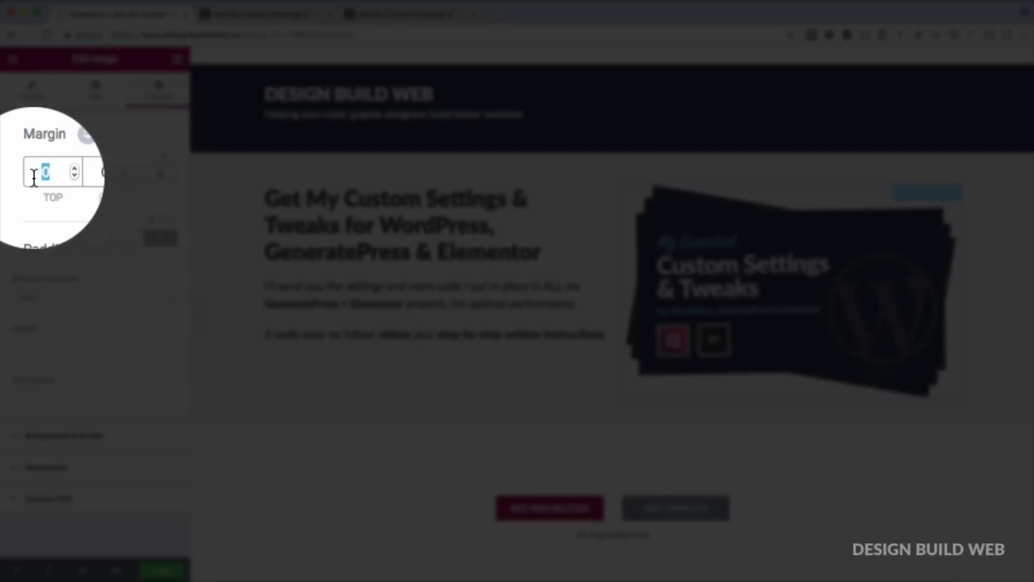
{"action": "type", "text": "-10"}
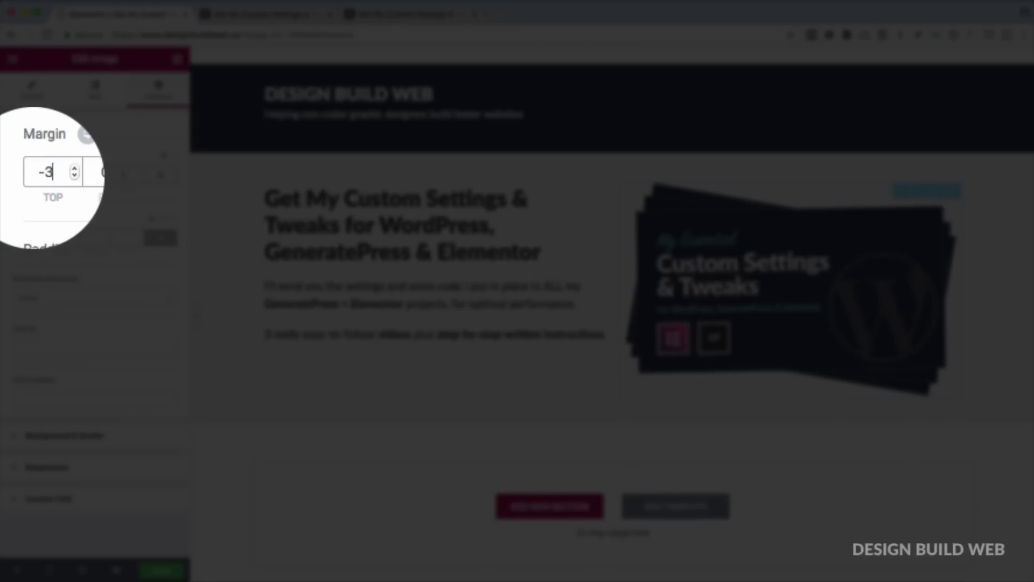
{"action": "key", "text": "Down"}
{"action": "key", "text": "Down"}
{"action": "key", "text": "Down"}
{"action": "key", "text": "Down"}
{"action": "key", "text": "Down"}
{"action": "key", "text": "Down"}
{"action": "key", "text": "Down"}
{"action": "key", "text": "Down"}
{"action": "key", "text": "Down"}
{"action": "key", "text": "Down"}
{"action": "key", "text": "Down"}
{"action": "key", "text": "Down"}
{"action": "key", "text": "Down"}
{"action": "key", "text": "Down"}
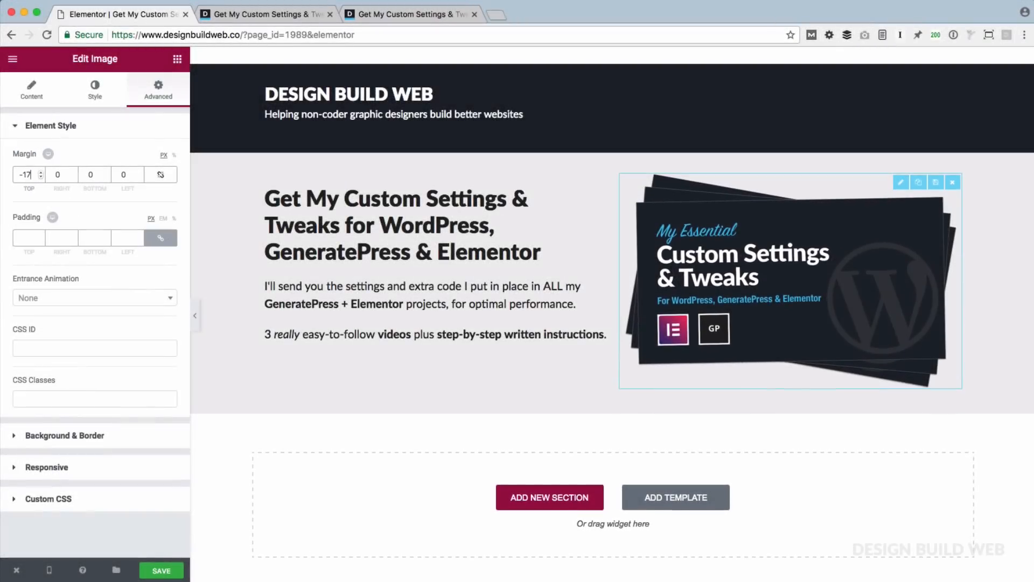
{"action": "key", "text": "Down"}
{"action": "key", "text": "Down"}
{"action": "key", "text": "Down"}
{"action": "key", "text": "Down"}
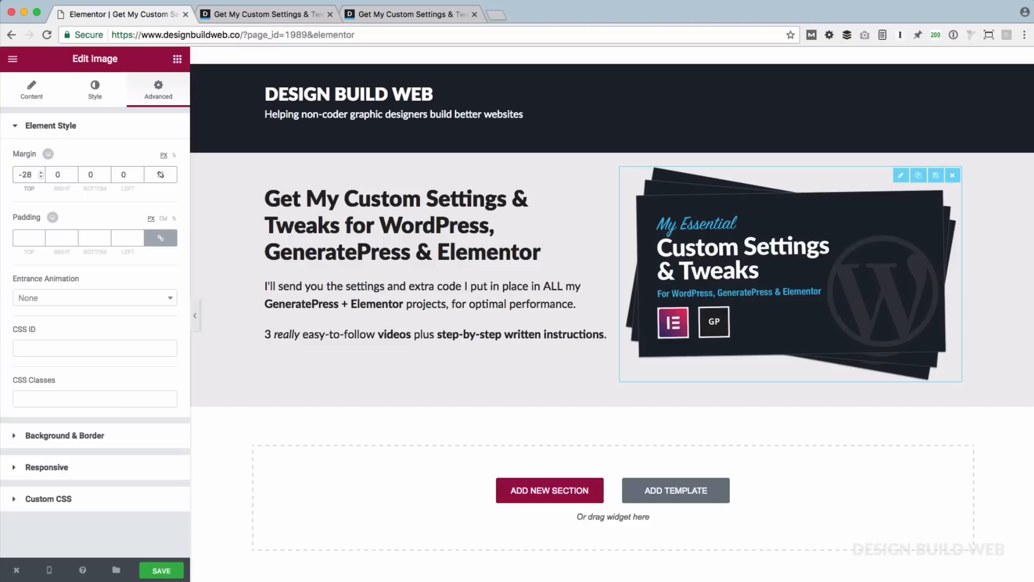
{"action": "key", "text": "super+a"}
{"action": "type", "text": "0"}
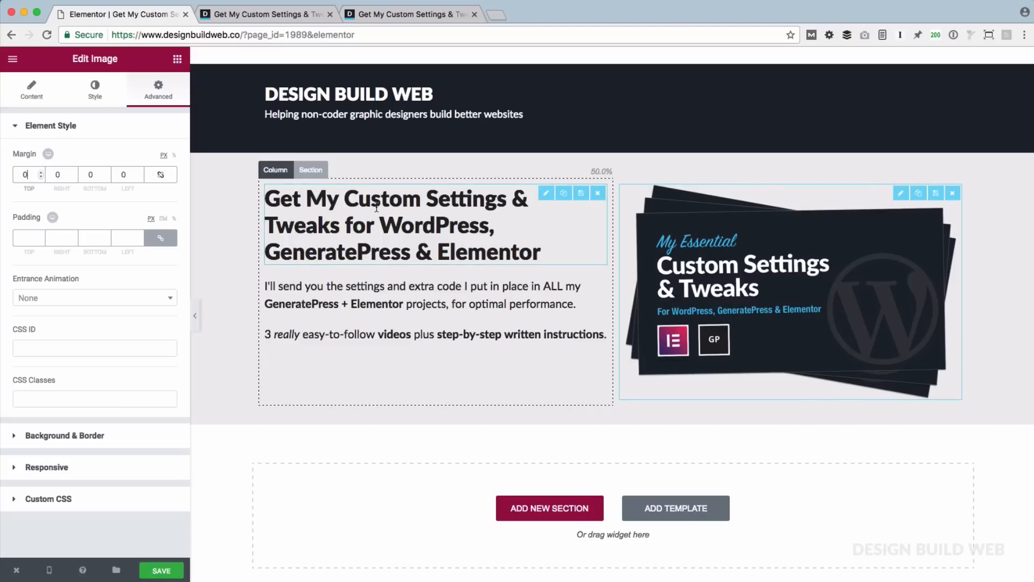
Step: Set the grey section's content position to Middle and preview the page without the editing panel
{"action": "left_click", "coordinate": [310, 171]}
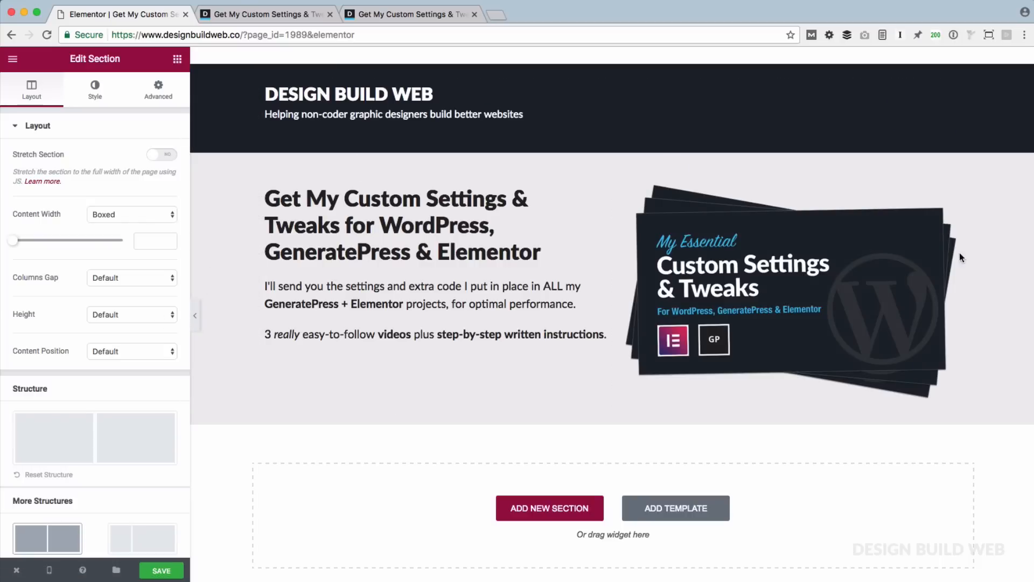
{"action": "left_click", "coordinate": [92, 351]}
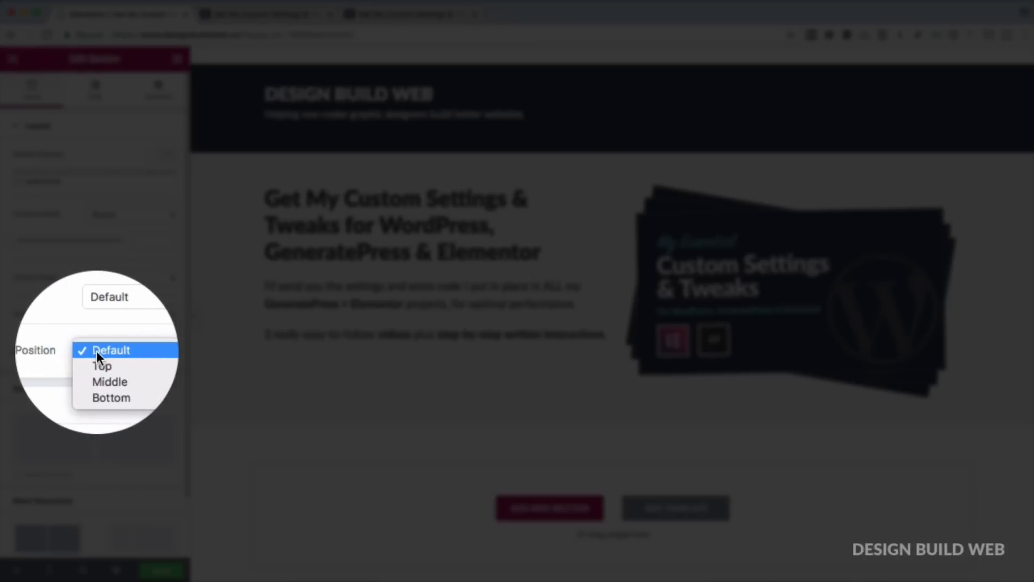
{"action": "left_click", "coordinate": [116, 370]}
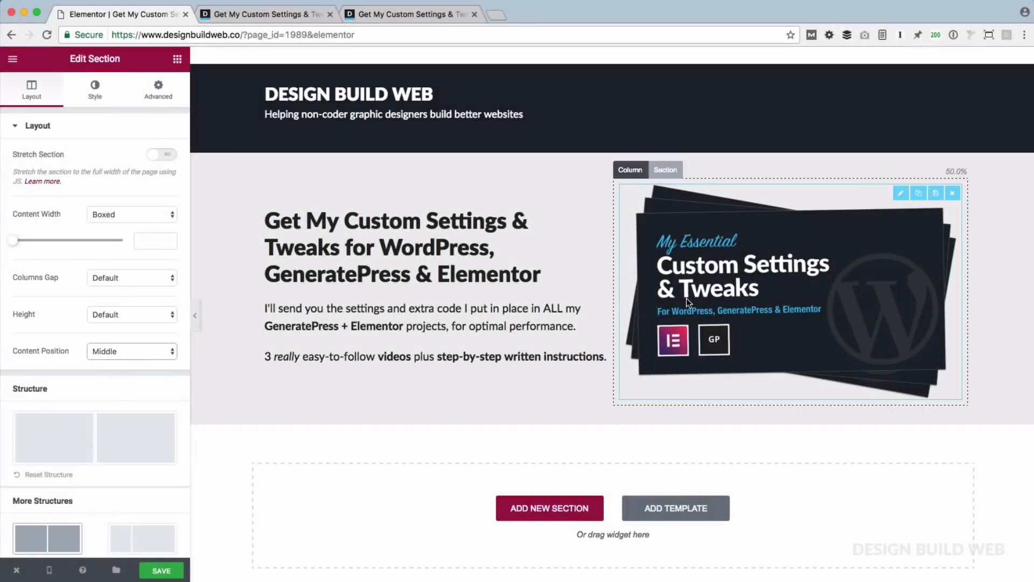
{"action": "left_click", "coordinate": [195, 315]}
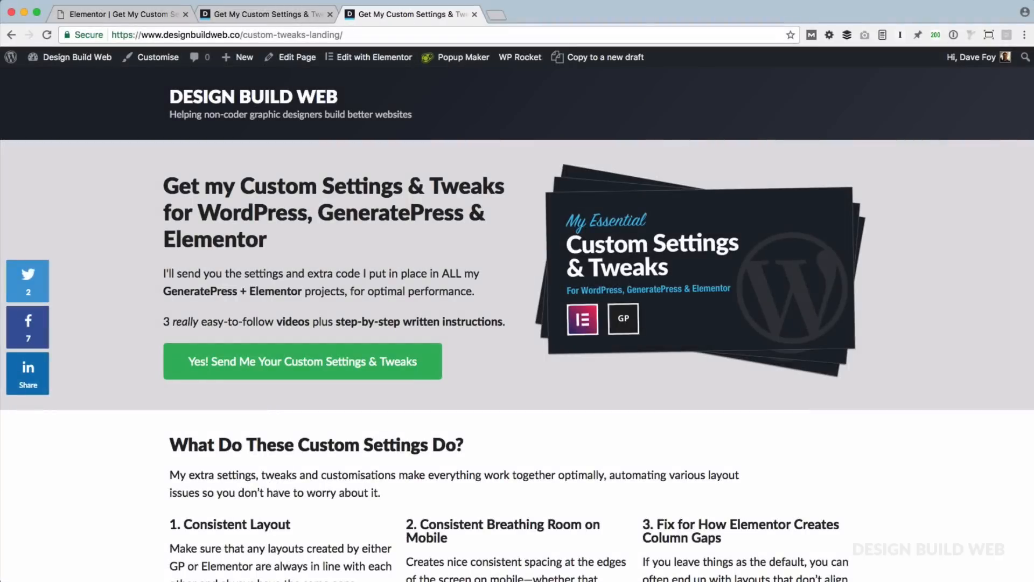
Step: Add a Columns widget below the grey section and give its outer section a solid white background
{"action": "scroll", "coordinate": [516, 324], "scroll_direction": "down", "scroll_amount": 5}
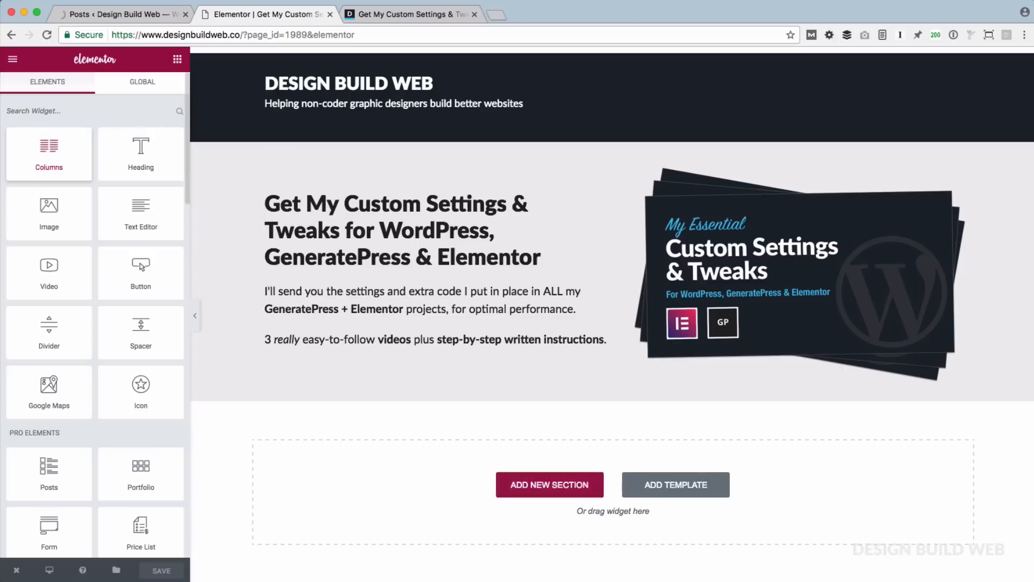
{"action": "left_click_drag", "start_coordinate": [49, 154], "coordinate": [414, 482]}
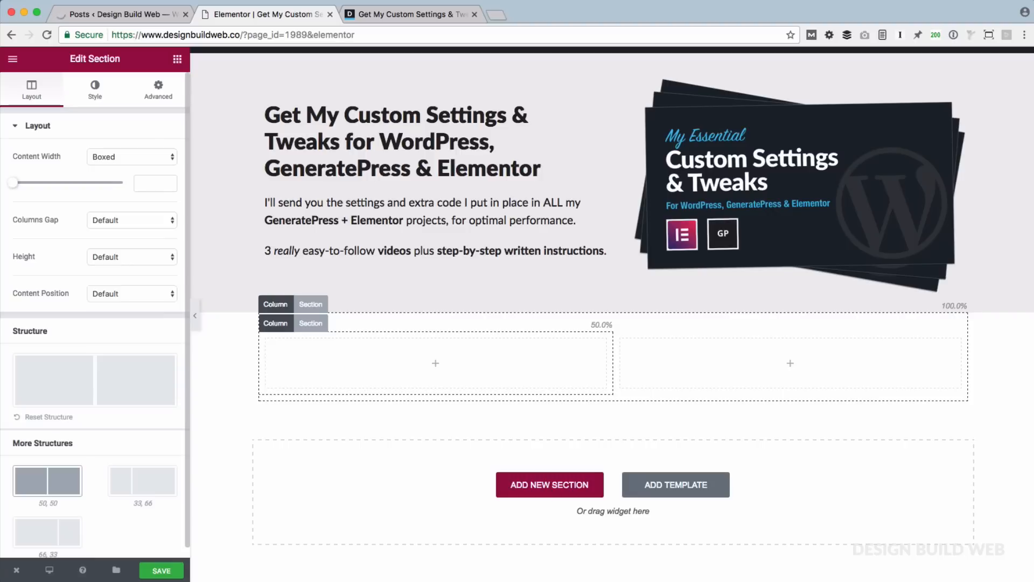
{"action": "left_click", "coordinate": [311, 304]}
{"action": "left_click", "coordinate": [88, 88]}
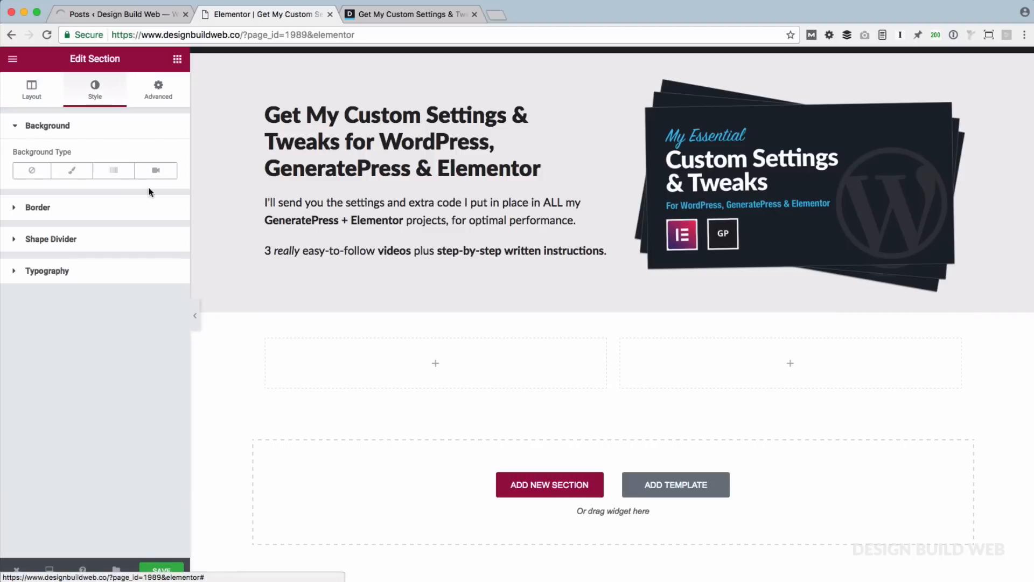
{"action": "left_click", "coordinate": [72, 171]}
{"action": "left_click", "coordinate": [167, 213]}
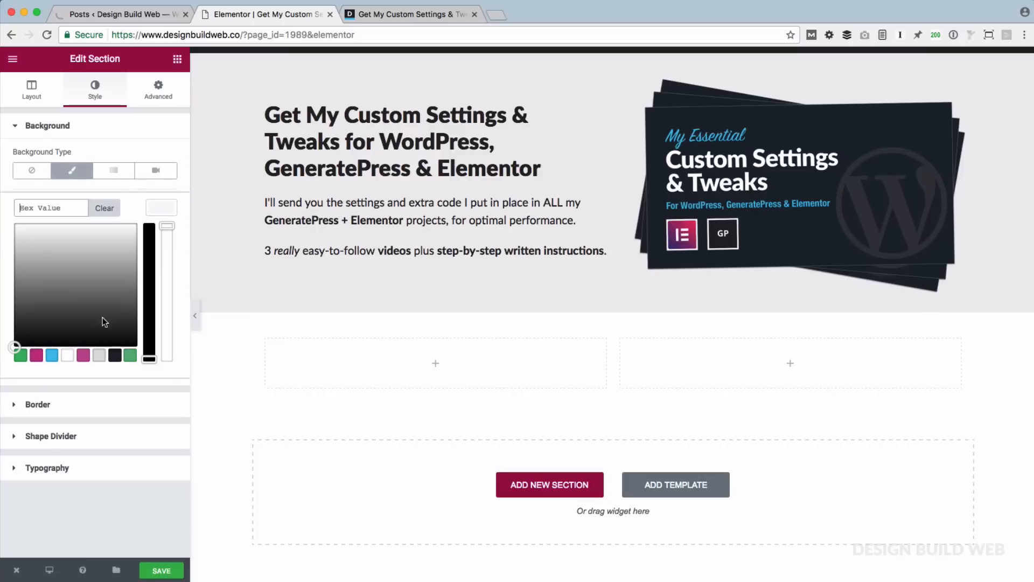
{"action": "left_click", "coordinate": [76, 357]}
Step: Unlink the white section's padding and set its top and bottom to 30 px
{"action": "left_click", "coordinate": [147, 92]}
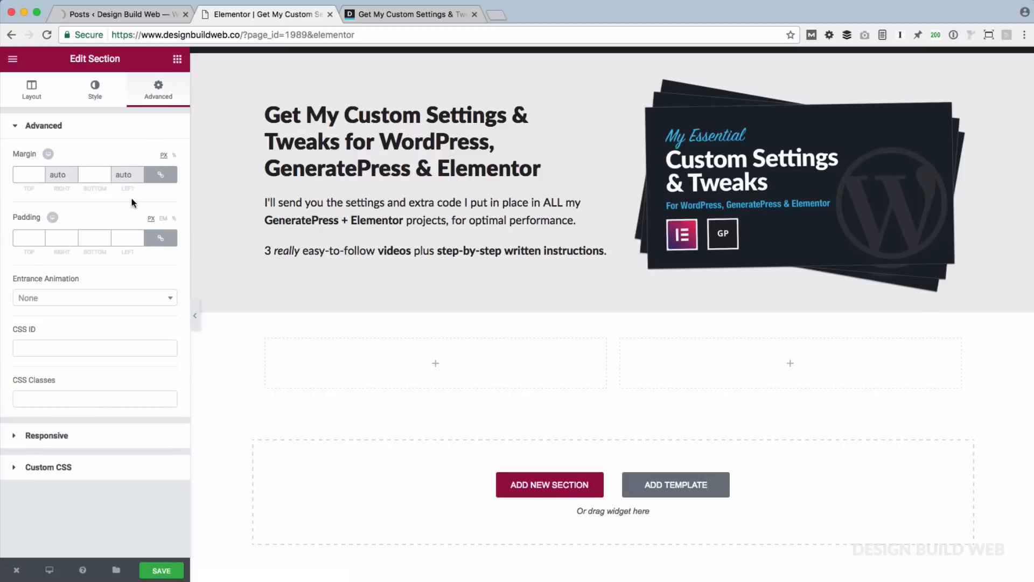
{"action": "left_click", "coordinate": [160, 237]}
{"action": "type", "text": "30"}
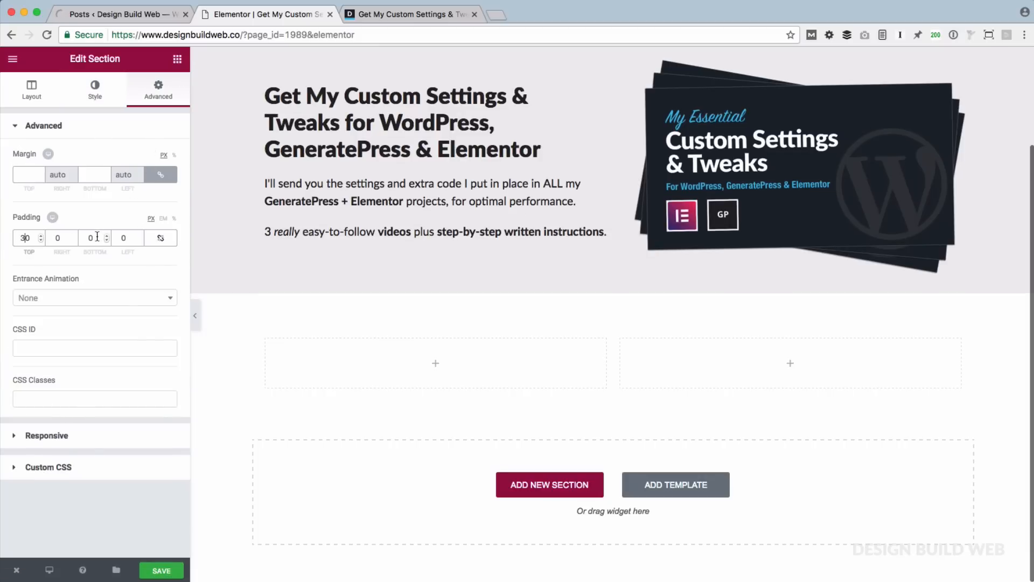
{"action": "left_click", "coordinate": [88, 238]}
{"action": "type", "text": "3"}
Step: Add two more Columns widgets inside the white section, stacked beneath the first one
{"action": "left_click", "coordinate": [177, 59]}
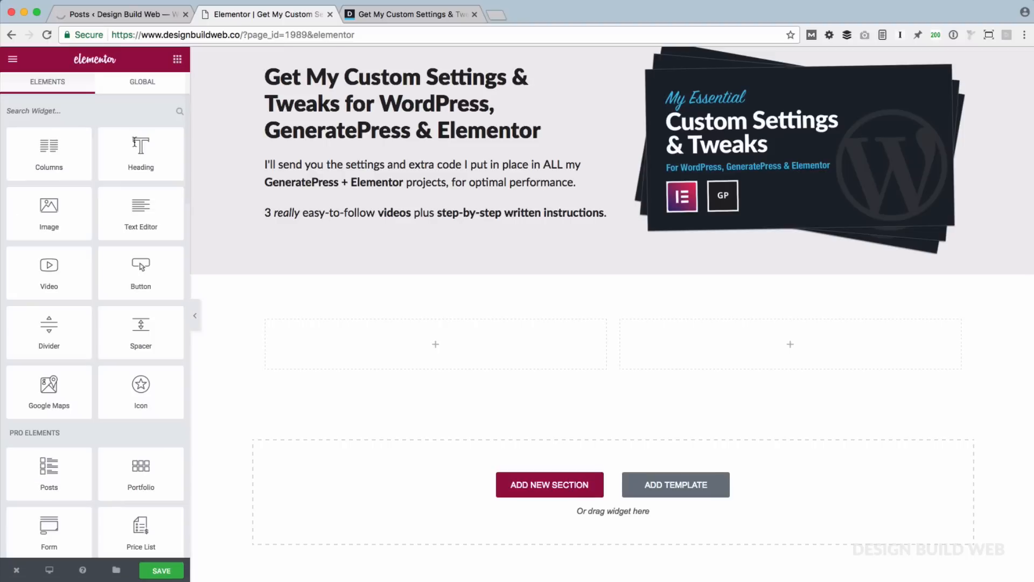
{"action": "left_click_drag", "start_coordinate": [37, 162], "coordinate": [331, 373]}
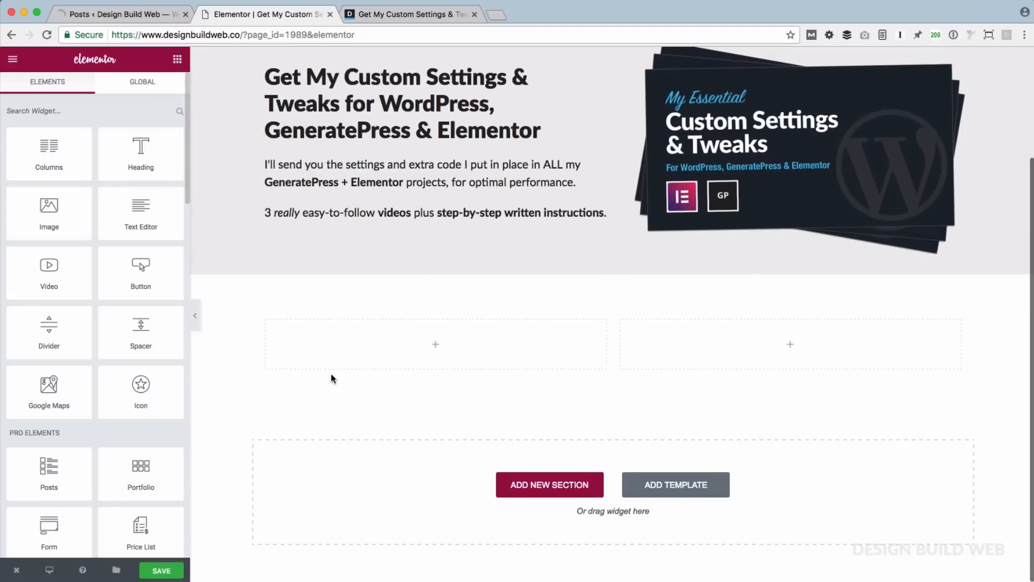
{"action": "left_click_drag", "start_coordinate": [57, 154], "coordinate": [384, 363]}
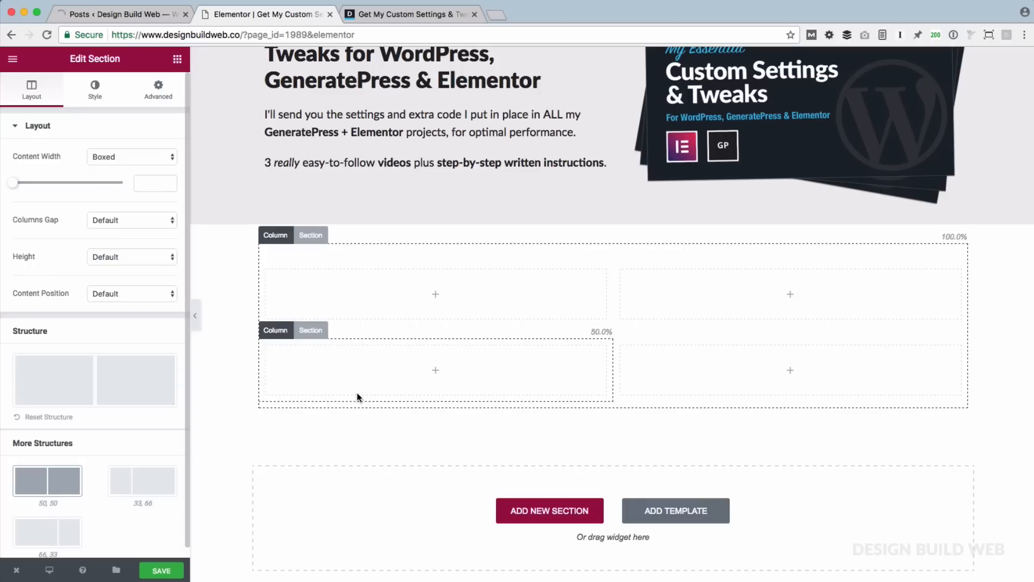
{"action": "left_click", "coordinate": [177, 59]}
{"action": "left_click_drag", "start_coordinate": [49, 153], "coordinate": [378, 396]}
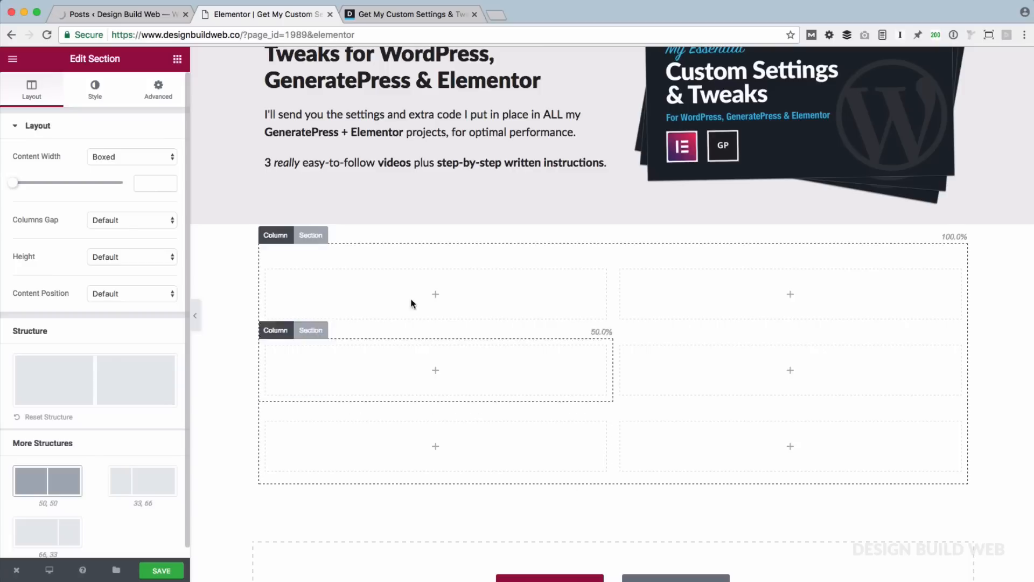
Step: Delete the left column of the white section's first inner row and add a third column to its second row
{"action": "mouse_move", "coordinate": [307, 239]}
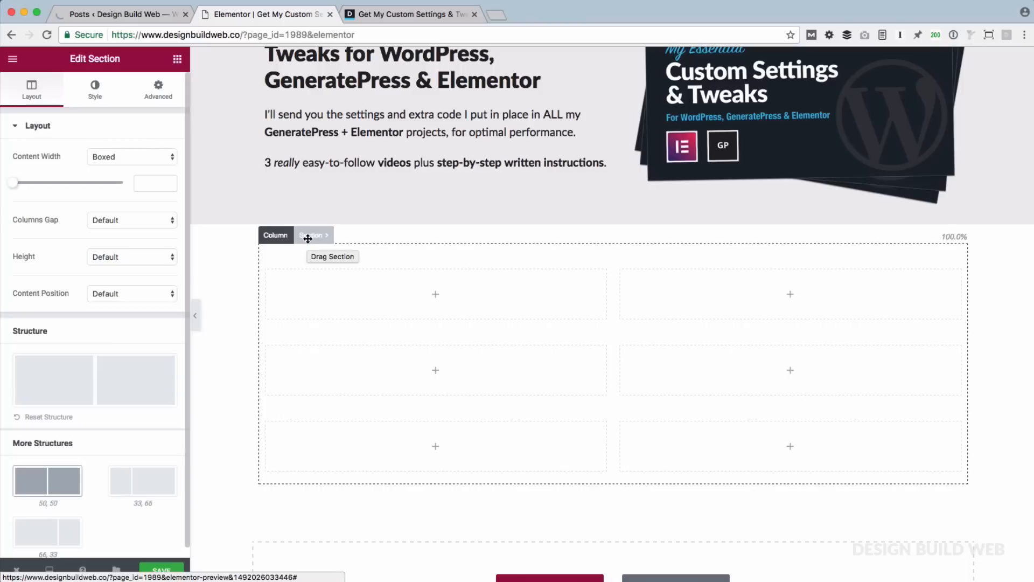
{"action": "mouse_move", "coordinate": [277, 259]}
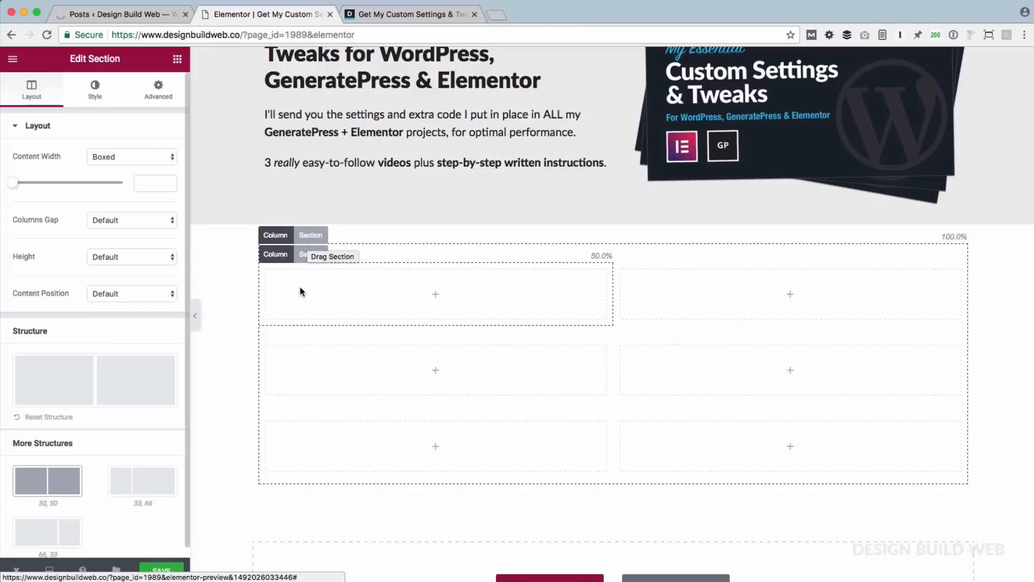
{"action": "left_click", "coordinate": [282, 257]}
{"action": "left_click", "coordinate": [356, 254]}
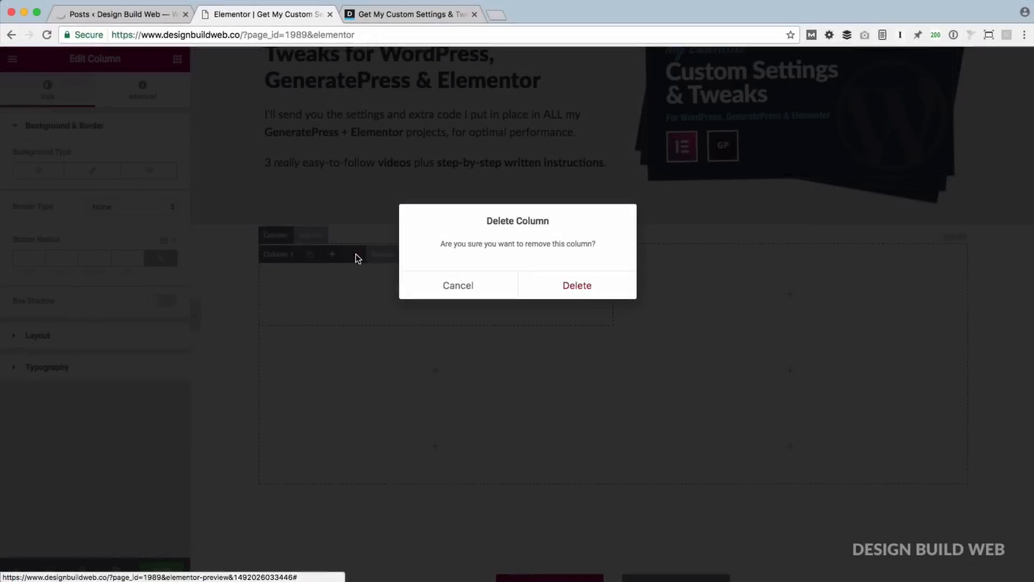
{"action": "left_click", "coordinate": [577, 288]}
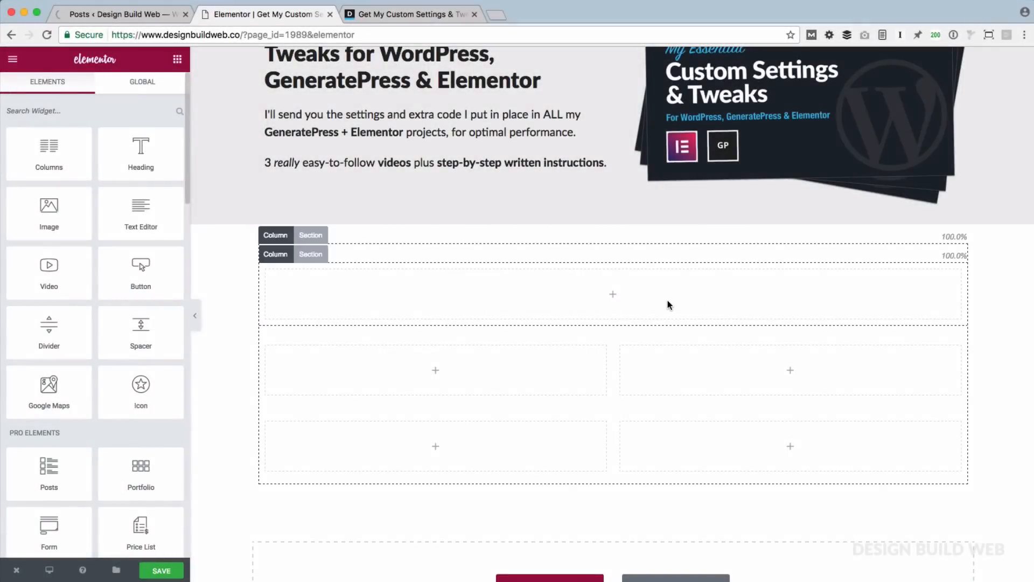
{"action": "left_click", "coordinate": [275, 329]}
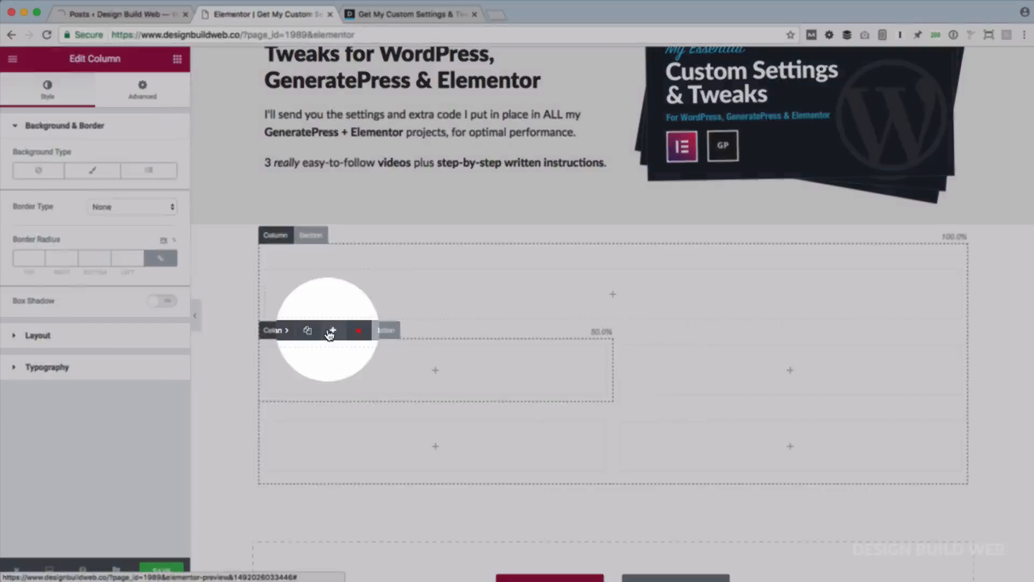
{"action": "left_click", "coordinate": [332, 331]}
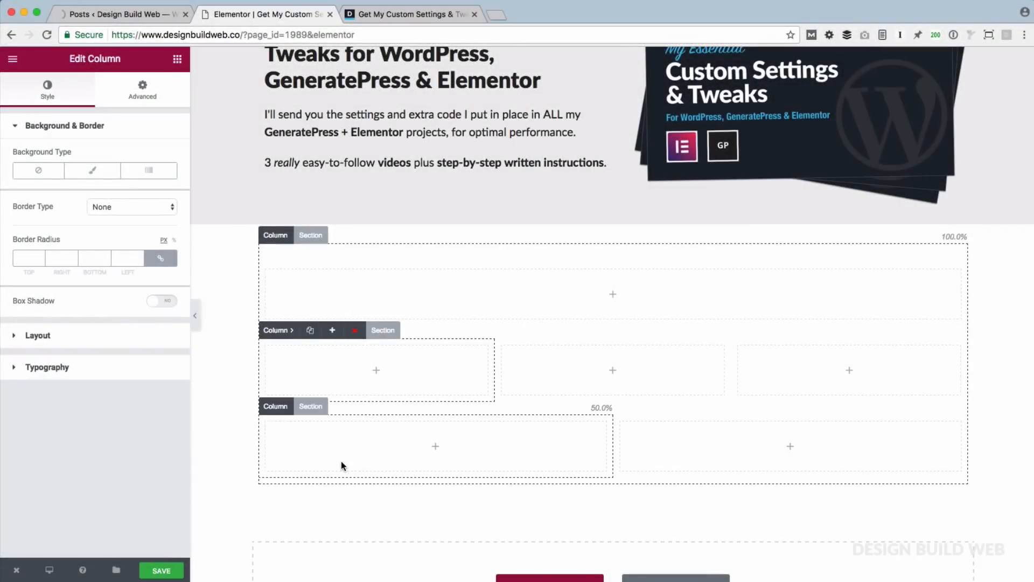
Step: Delete the left column of the white section's third row, and add a Heading with a Text Editor beneath it to the first row
{"action": "left_click", "coordinate": [355, 407]}
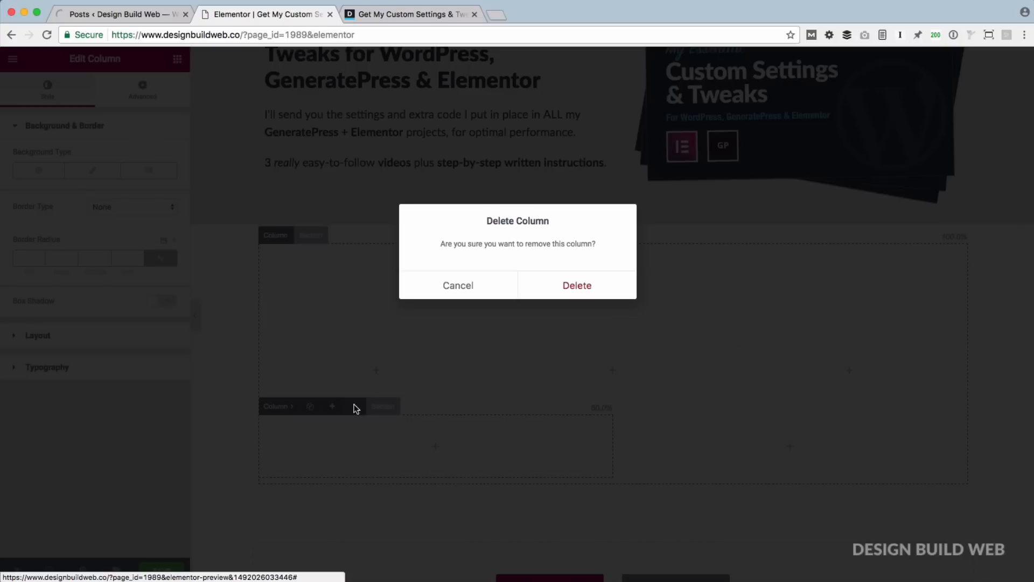
{"action": "left_click", "coordinate": [576, 284]}
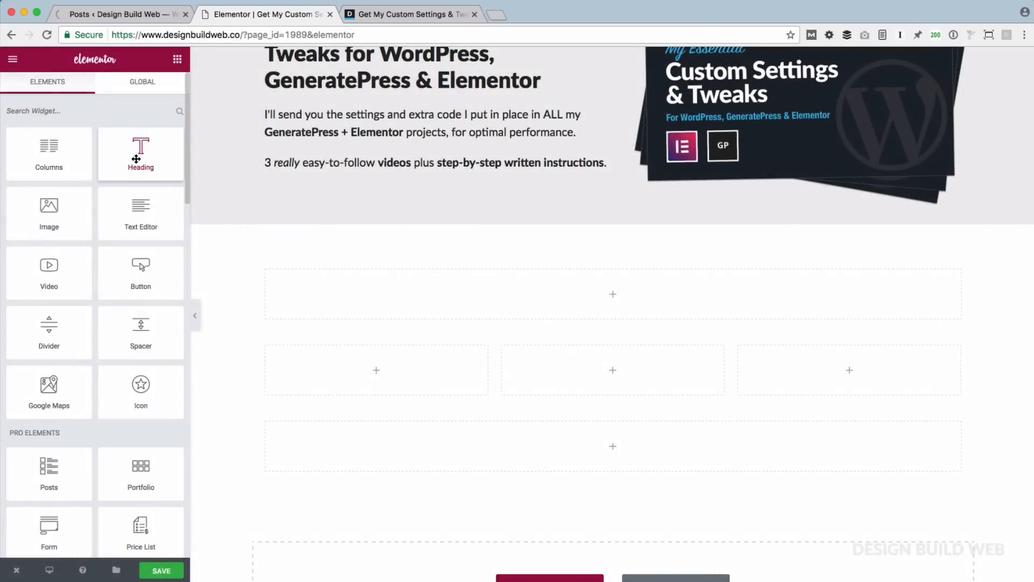
{"action": "left_click_drag", "start_coordinate": [128, 157], "coordinate": [292, 276]}
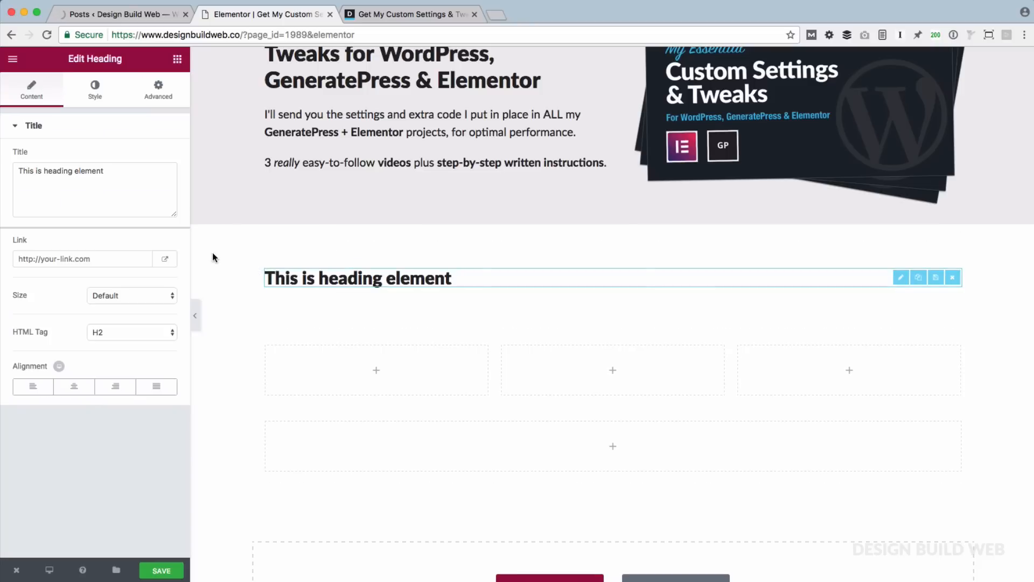
{"action": "left_click", "coordinate": [177, 58]}
{"action": "left_click_drag", "start_coordinate": [141, 211], "coordinate": [295, 286]}
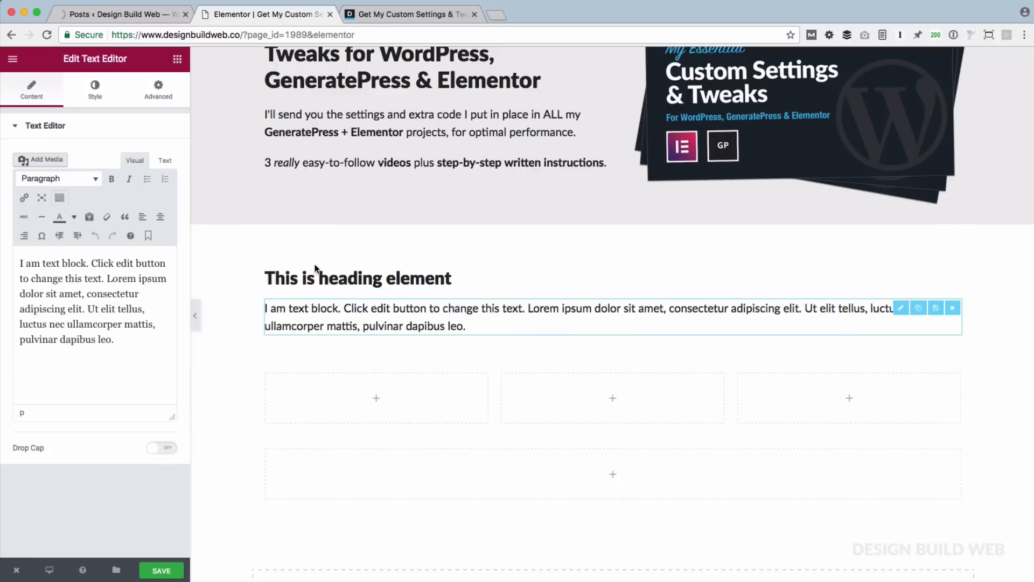
Step: Unlink the text block's desktop padding and set its right side to 120 px, set tablet padding to 0, and check the mobile layout
{"action": "left_click", "coordinate": [151, 83]}
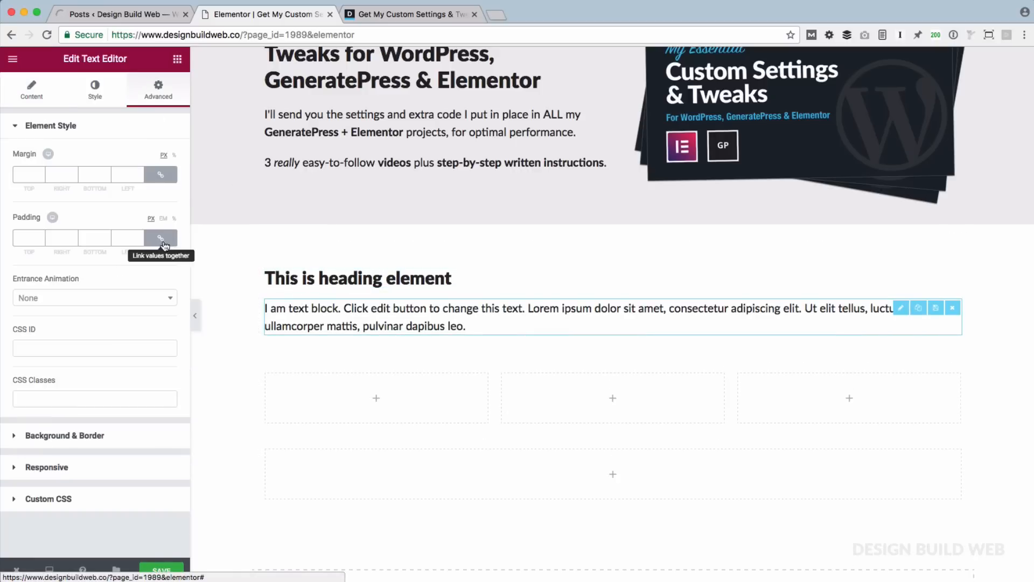
{"action": "double_click", "coordinate": [53, 243]}
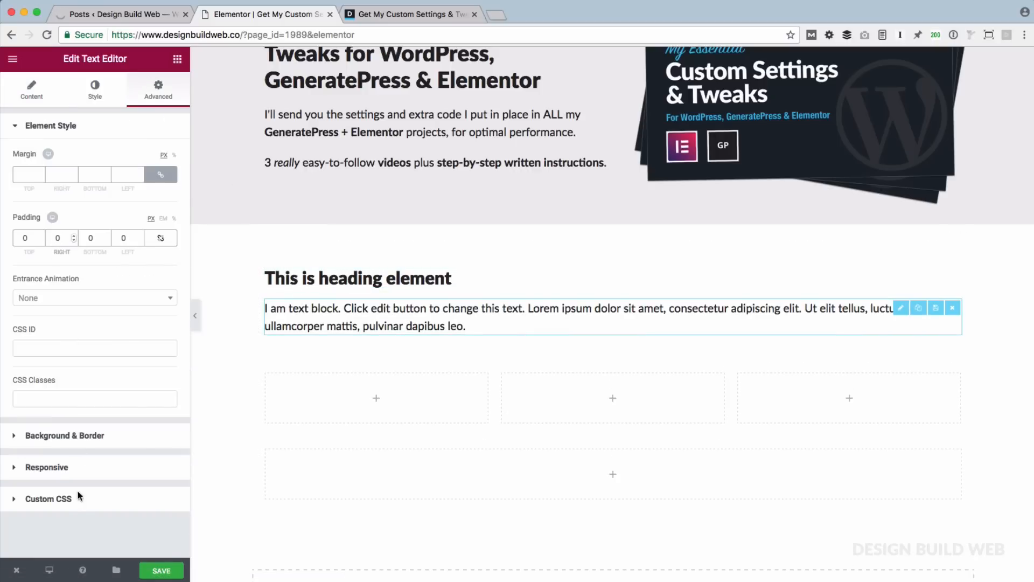
{"action": "type", "text": "120"}
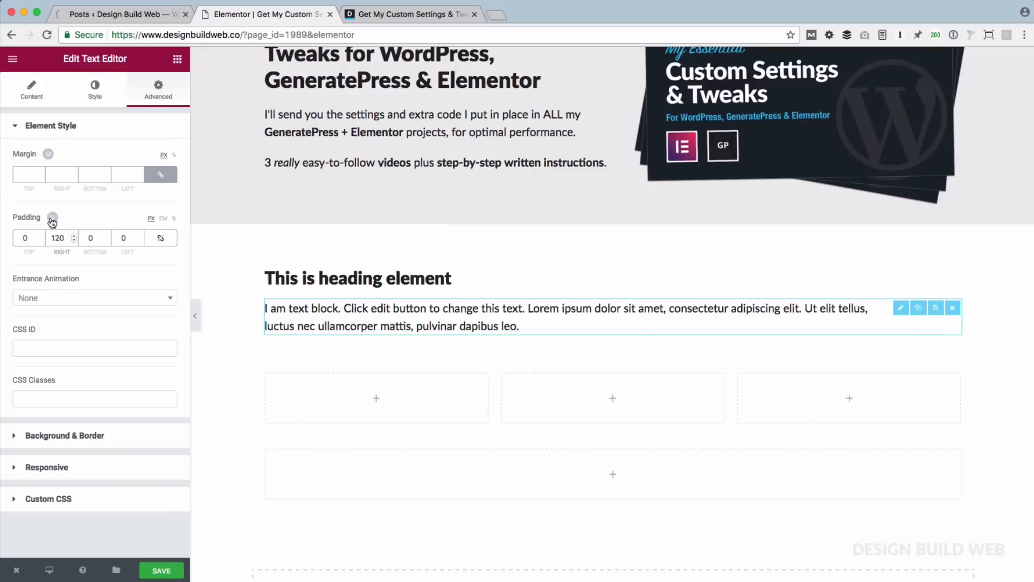
{"action": "left_click", "coordinate": [67, 218]}
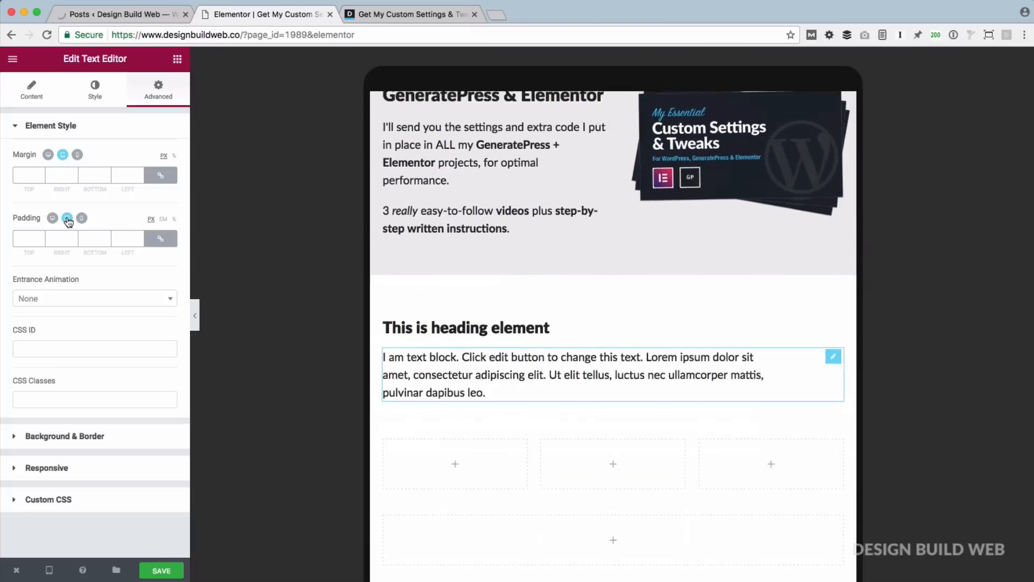
{"action": "left_click", "coordinate": [59, 238]}
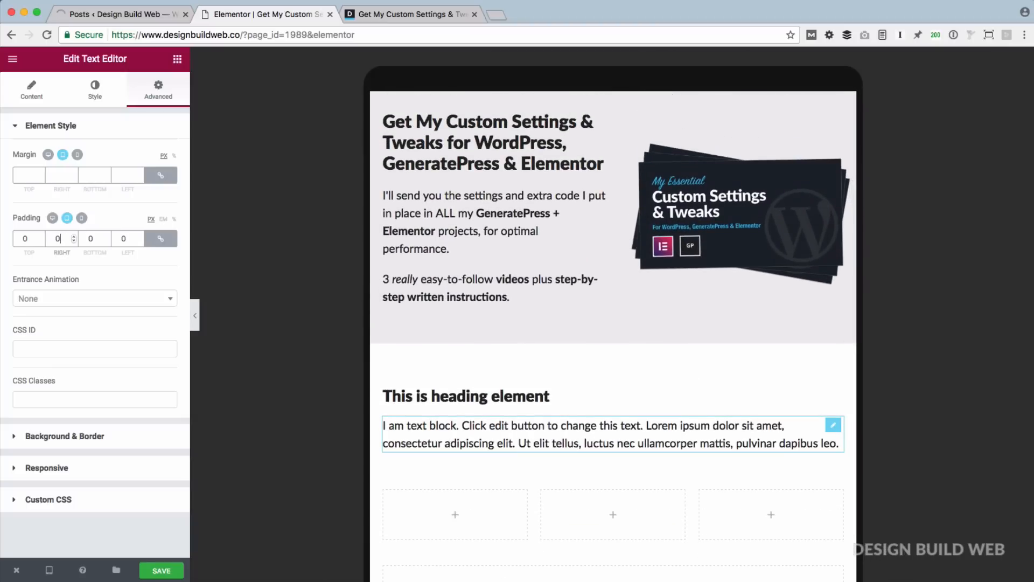
{"action": "left_click", "coordinate": [81, 218]}
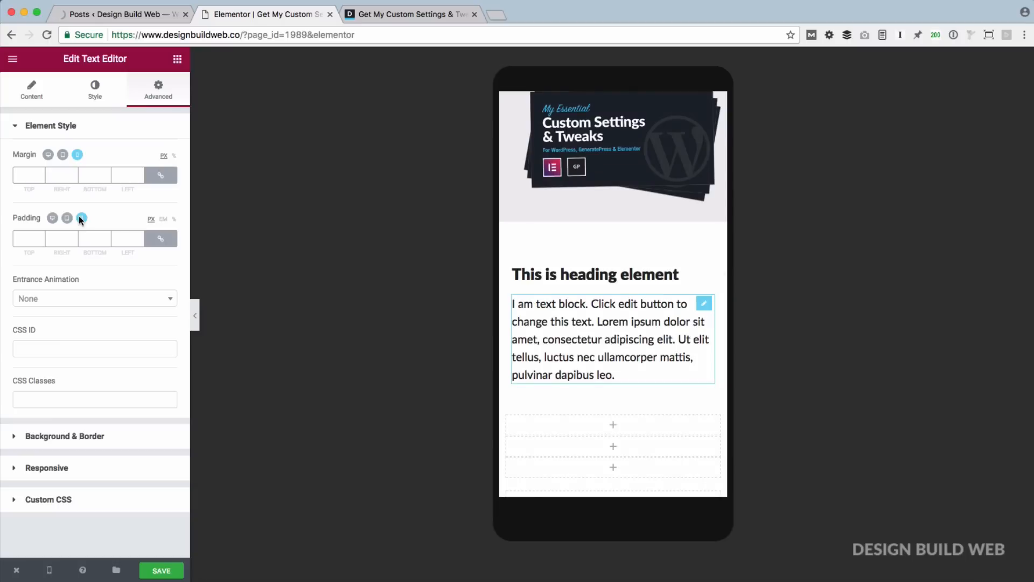
{"action": "left_click", "coordinate": [50, 218]}
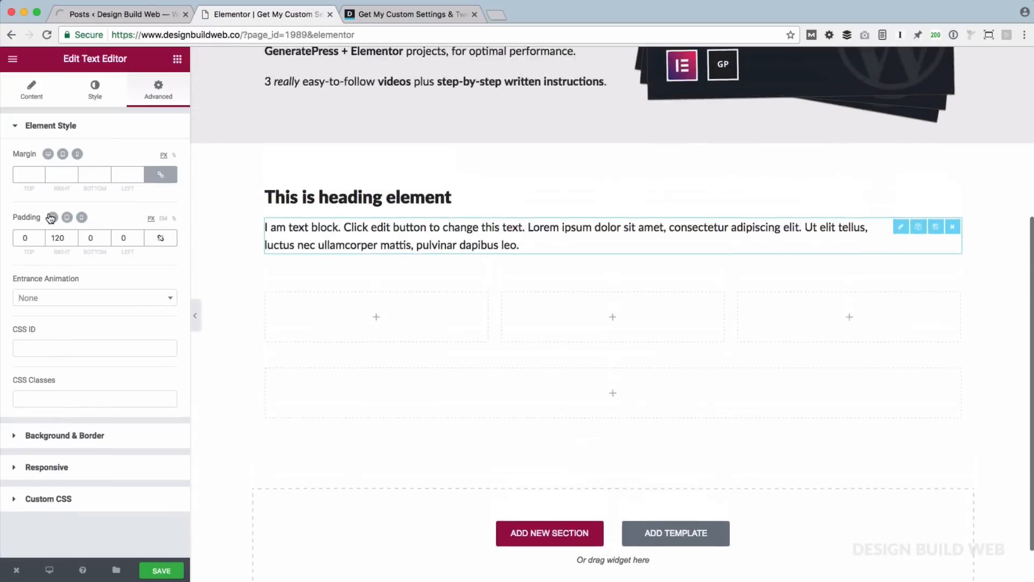
{"action": "scroll", "coordinate": [234, 419], "scroll_direction": "down", "scroll_amount": 2}
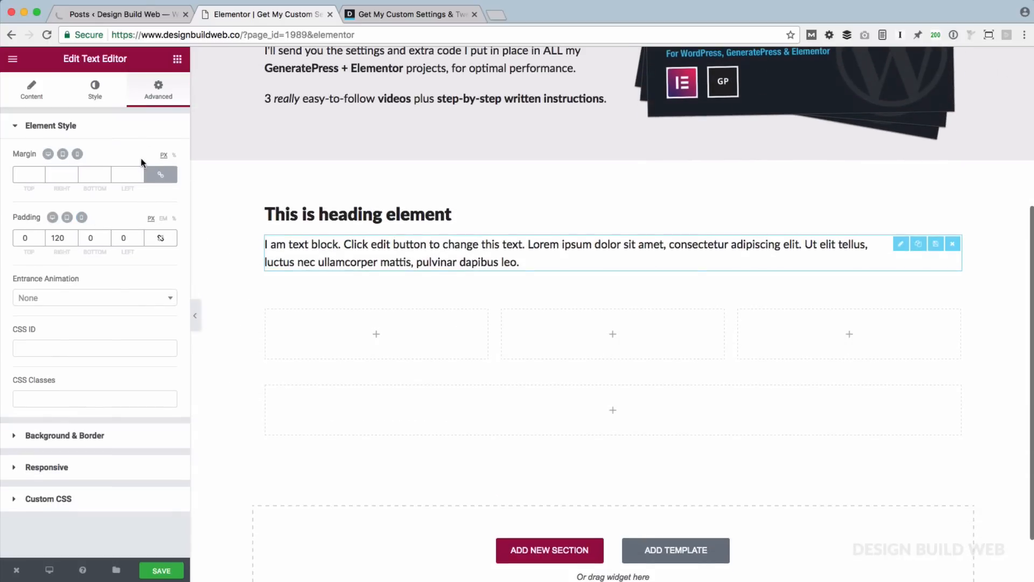
Step: Add a Heading with a Text Editor beneath it to the left column of the white section's three-column row
{"action": "left_click", "coordinate": [177, 59]}
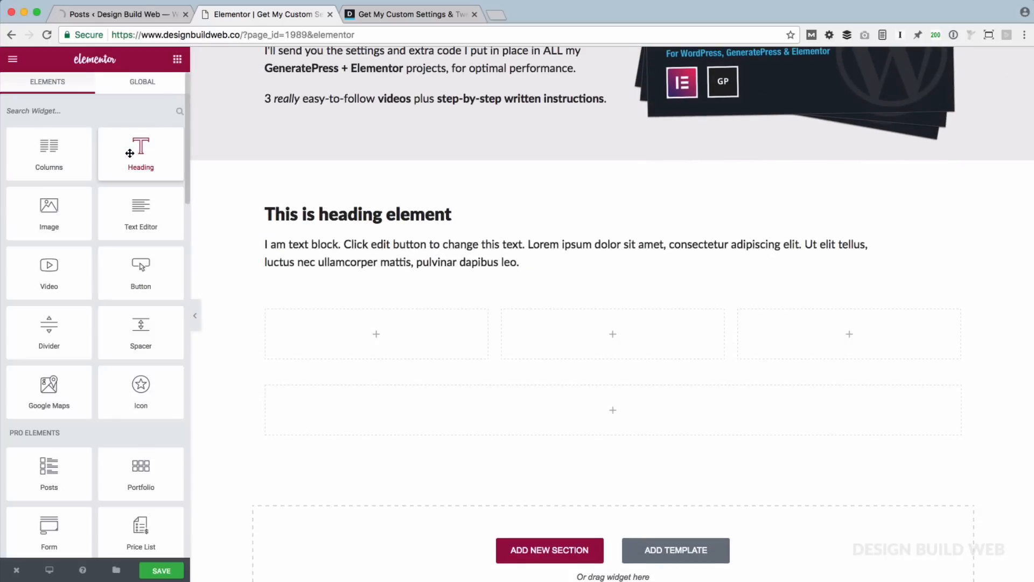
{"action": "left_click_drag", "start_coordinate": [131, 151], "coordinate": [297, 312]}
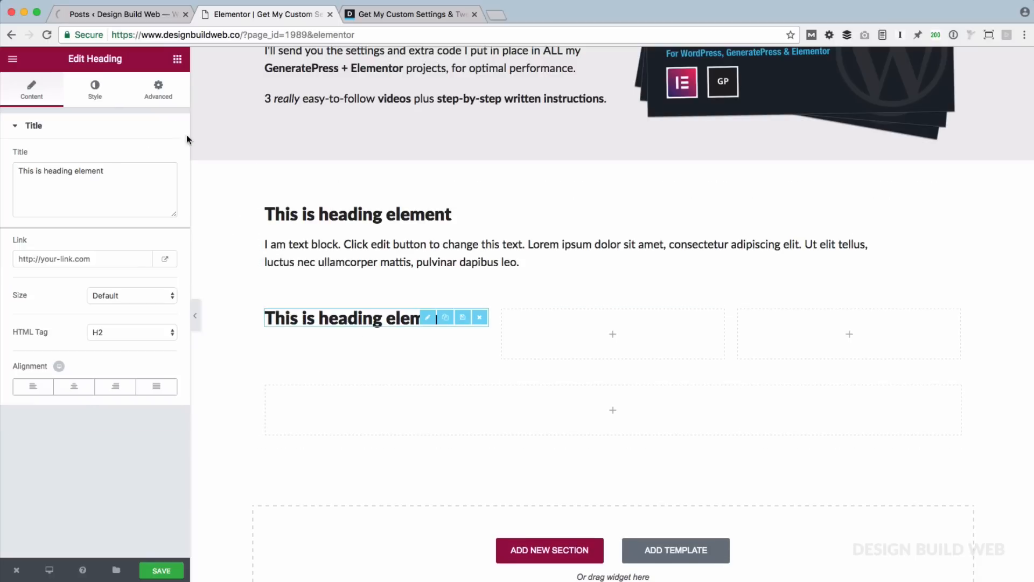
{"action": "left_click", "coordinate": [177, 59]}
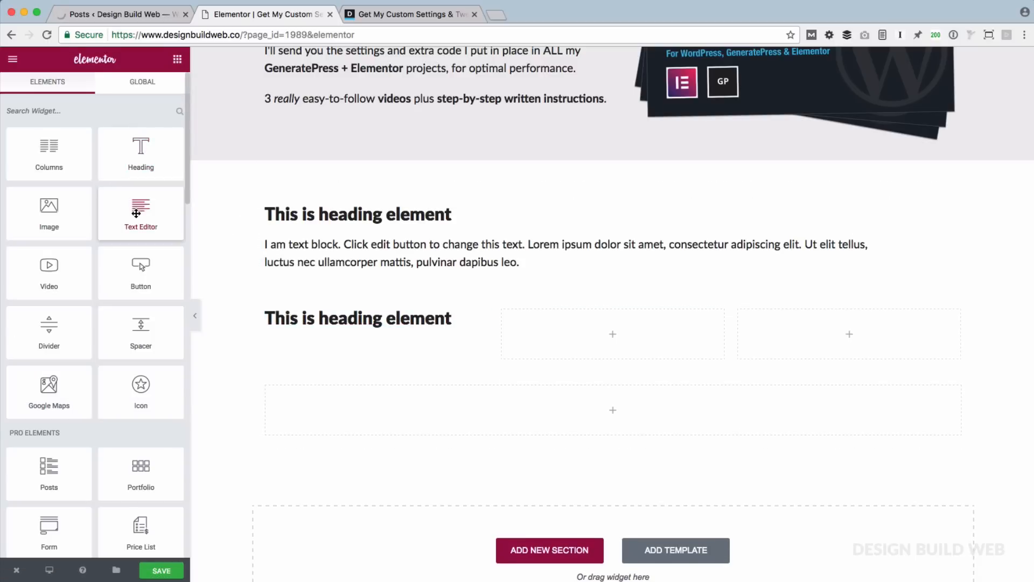
{"action": "left_click_drag", "start_coordinate": [141, 207], "coordinate": [312, 326]}
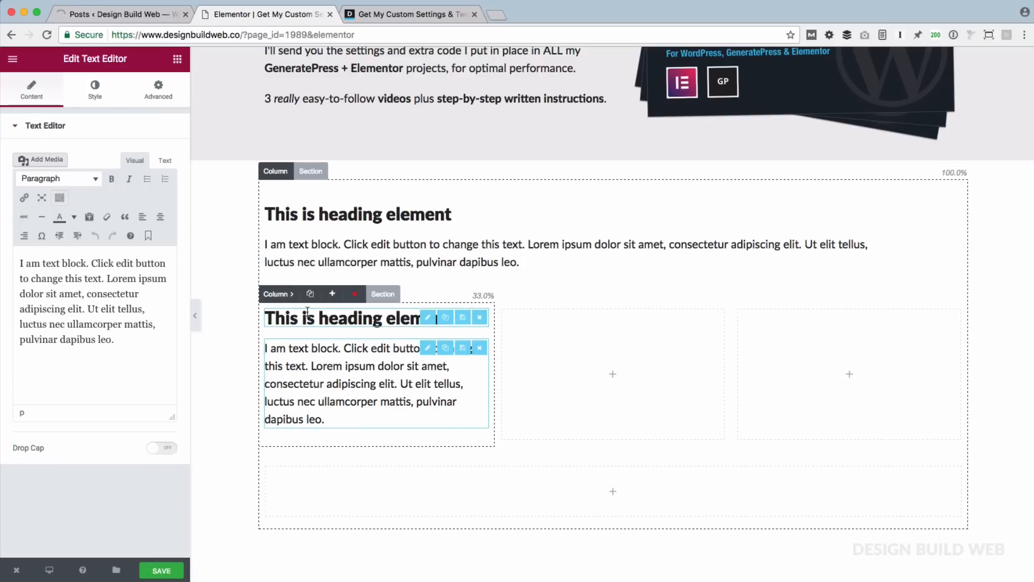
Step: Set the HTML tag of the three-column row's heading to H3
{"action": "left_click", "coordinate": [307, 319]}
{"action": "left_click", "coordinate": [135, 327]}
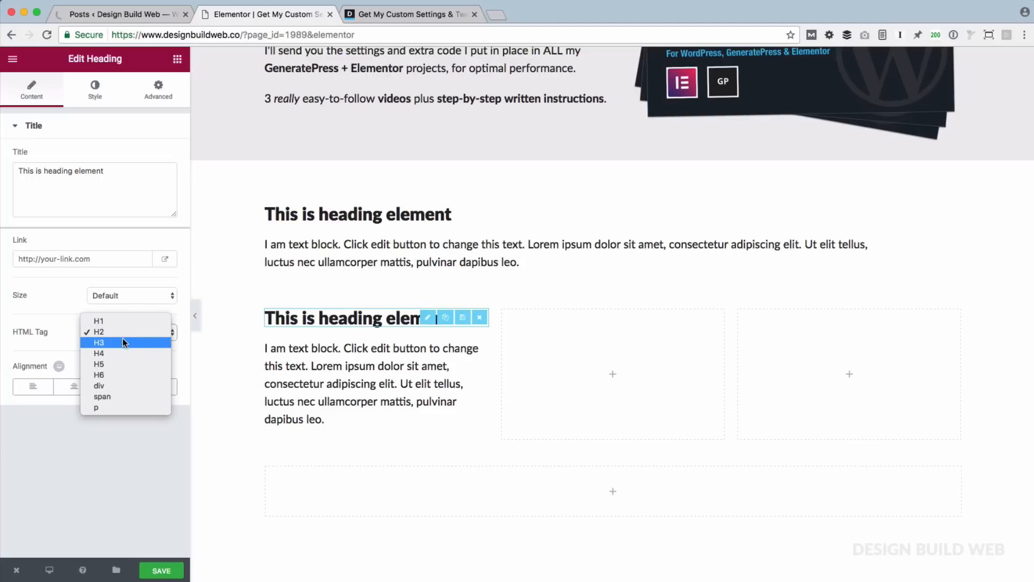
{"action": "left_click", "coordinate": [122, 338]}
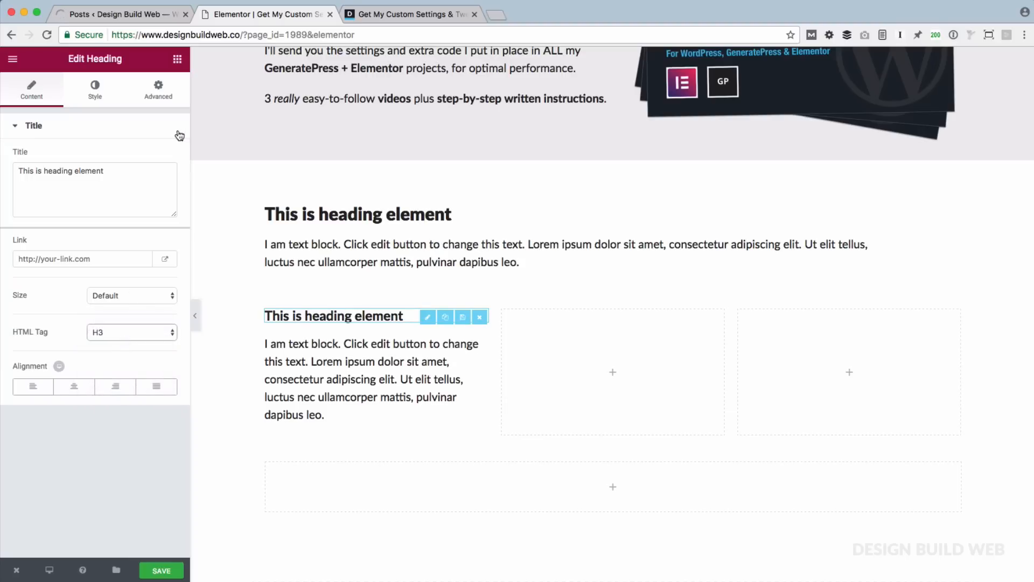
Step: Unlink the H3 heading's margins and set its bottom margin to -10 px
{"action": "left_click", "coordinate": [158, 93]}
{"action": "left_click", "coordinate": [160, 175]}
{"action": "double_click", "coordinate": [92, 176]}
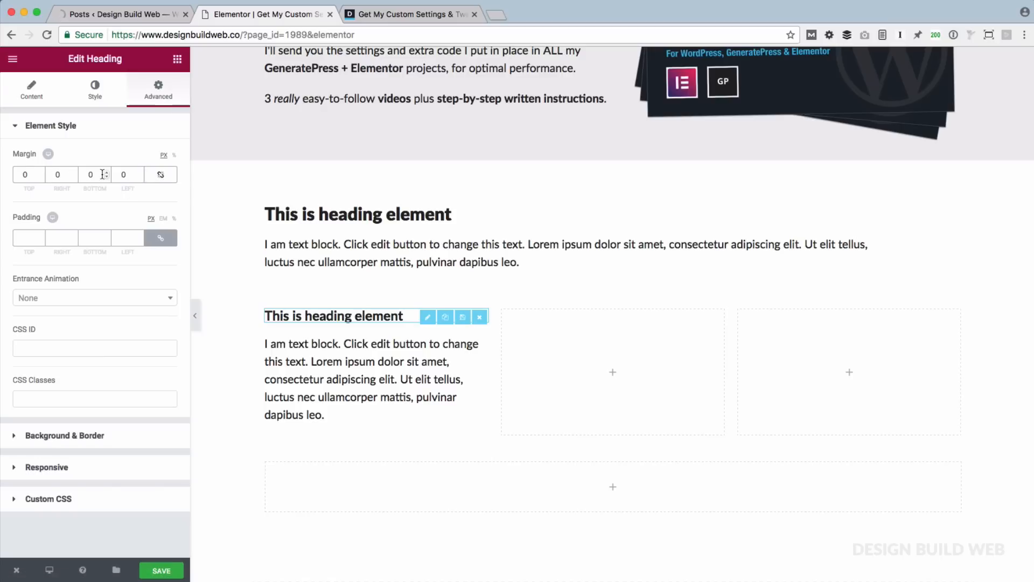
{"action": "type", "text": "-3"}
{"action": "key", "text": "Down"}
{"action": "key", "text": "Down"}
{"action": "key", "text": "Down"}
{"action": "key", "text": "Down"}
{"action": "key", "text": "Down"}
{"action": "key", "text": "Down"}
{"action": "key", "text": "Down"}
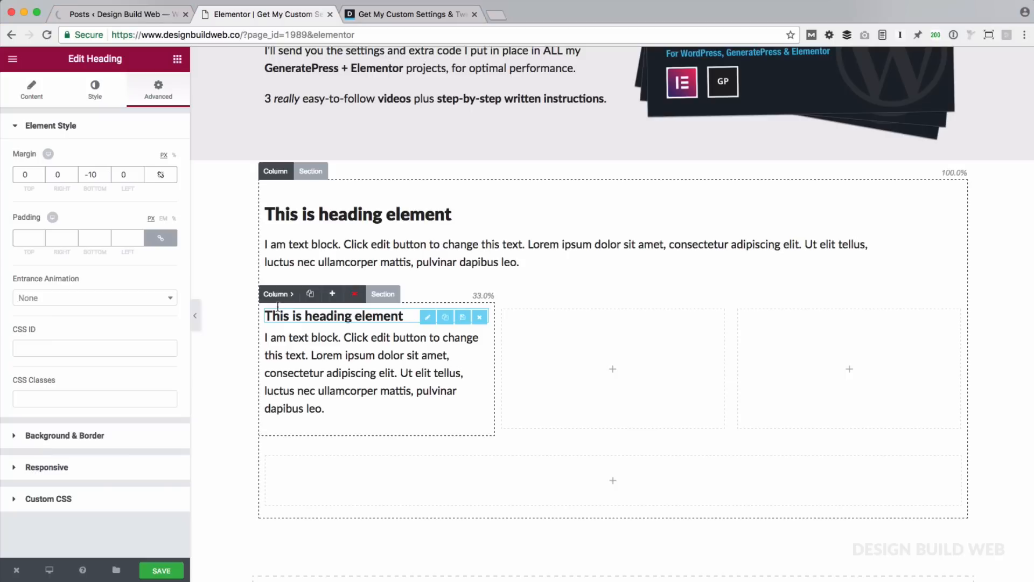
Step: Duplicate the column holding the H3 heading and text block twice within its row
{"action": "left_click", "coordinate": [273, 296]}
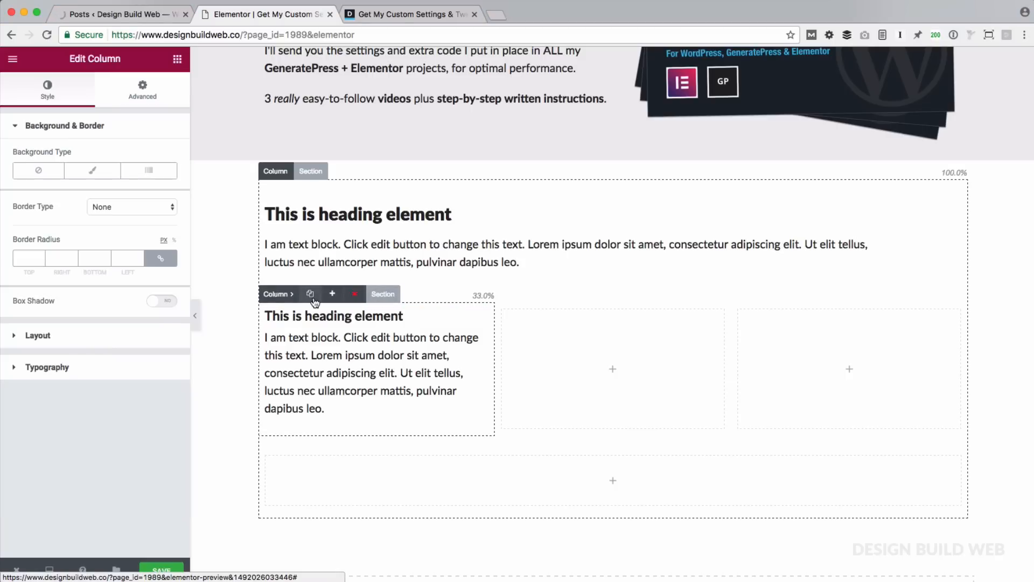
{"action": "left_click", "coordinate": [311, 295]}
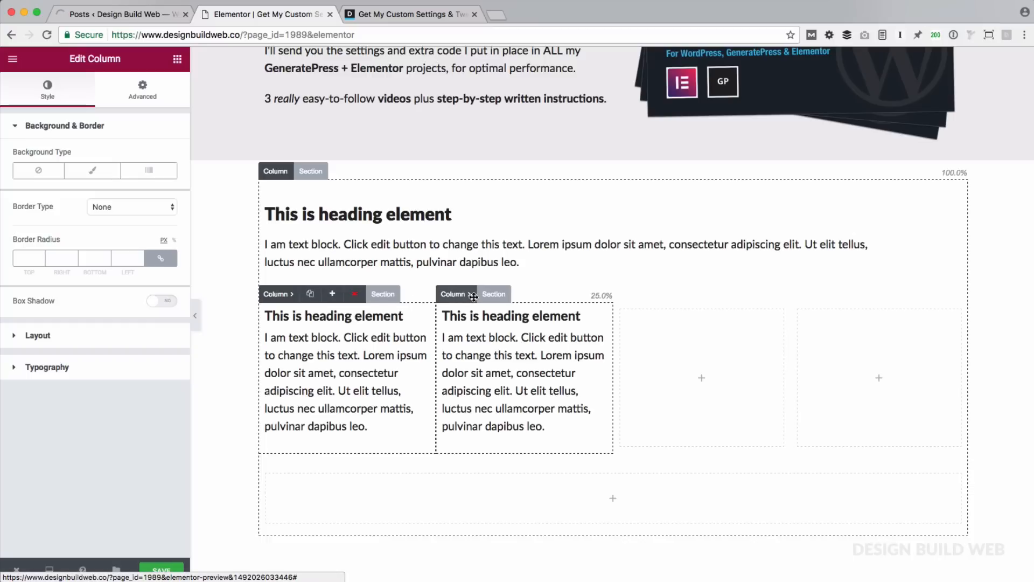
{"action": "left_click", "coordinate": [487, 294]}
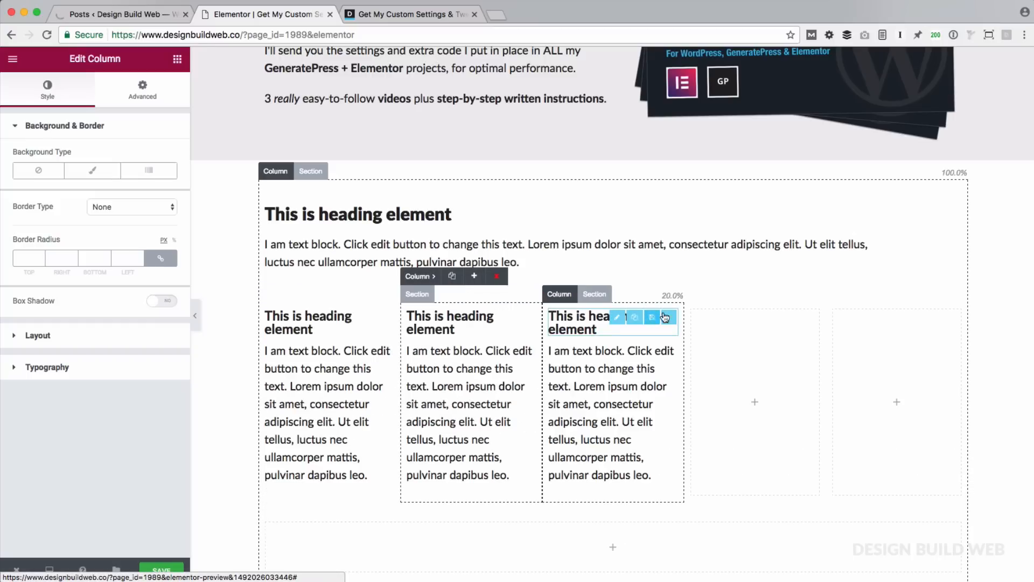
Step: Delete the two empty columns at the end of the row, leaving the three filled columns
{"action": "mouse_move", "coordinate": [767, 294]}
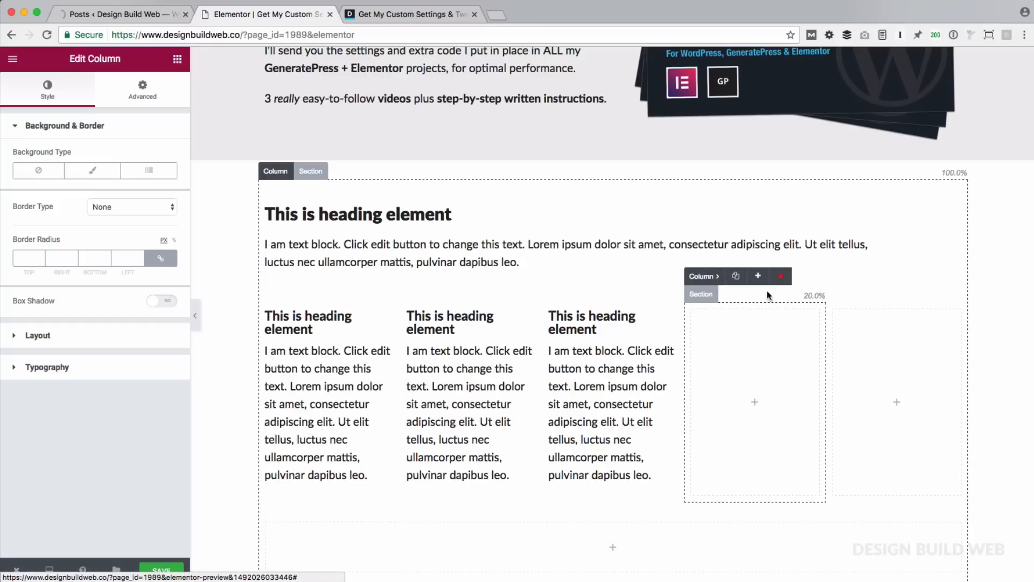
{"action": "left_click", "coordinate": [781, 277]}
{"action": "left_click", "coordinate": [615, 293]}
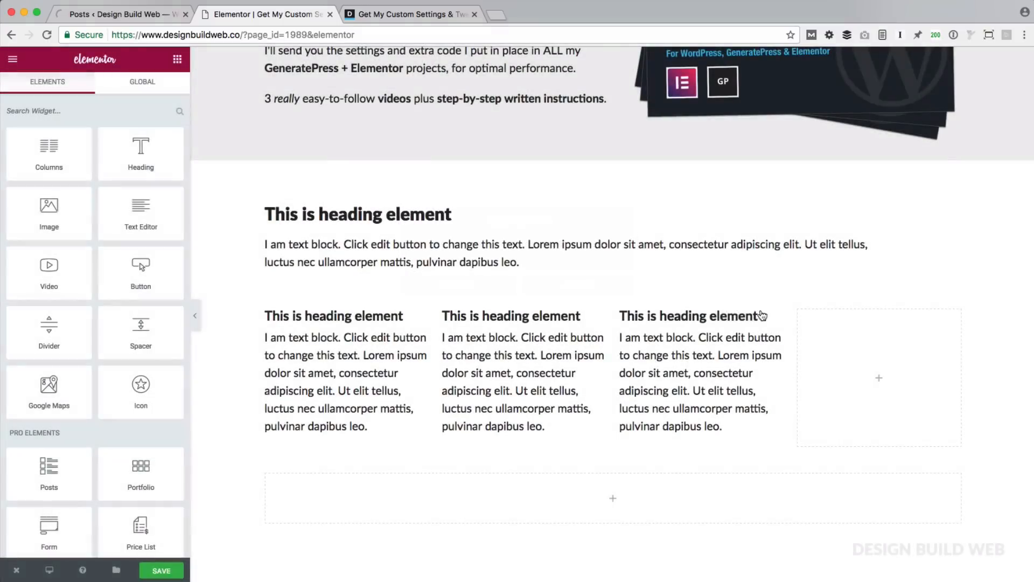
{"action": "left_click", "coordinate": [808, 294]}
{"action": "left_click", "coordinate": [887, 294]}
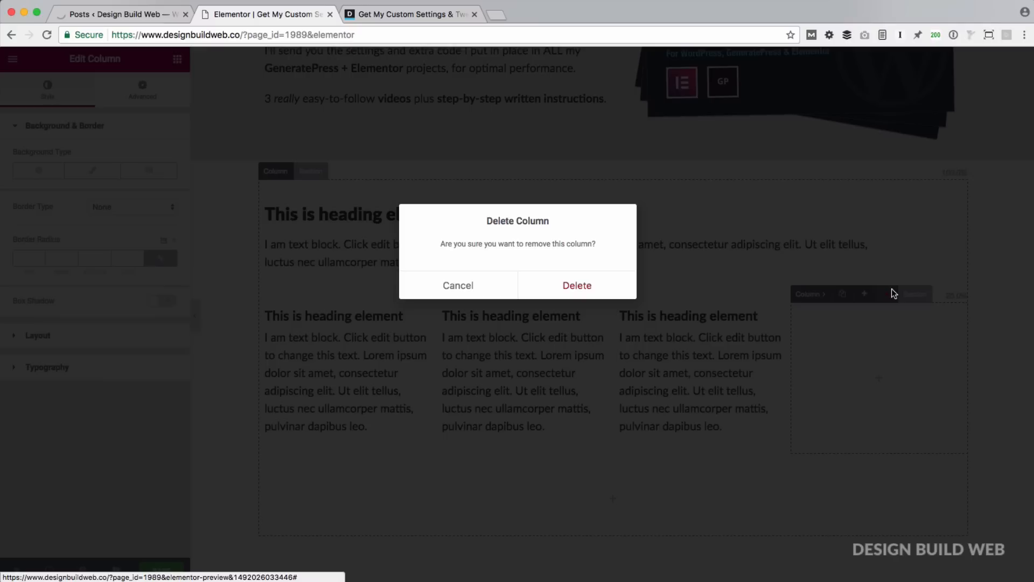
{"action": "left_click", "coordinate": [572, 289]}
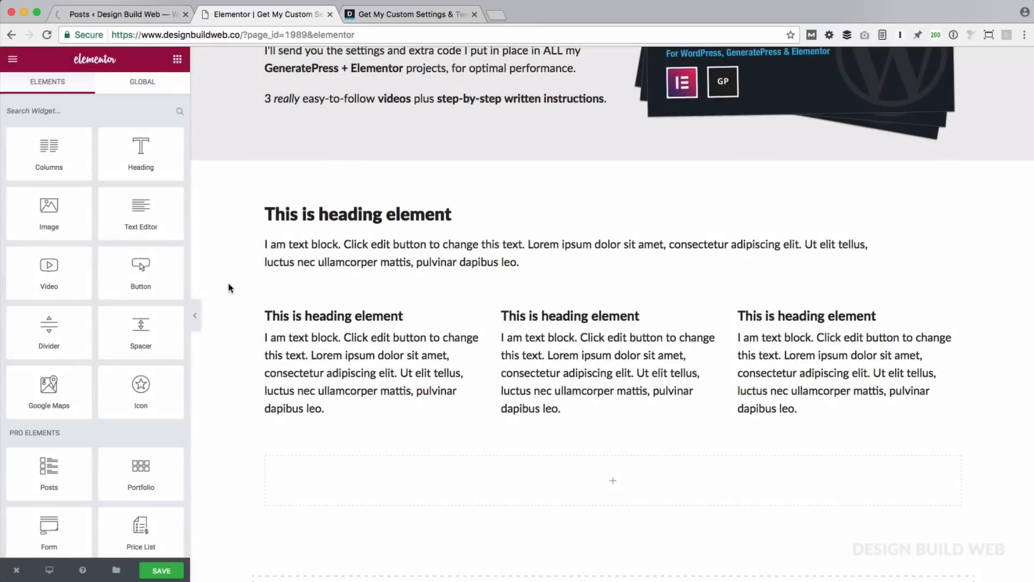
Step: Save the page and collapse the widget panel to preview the layout
{"action": "key", "text": "super+s"}
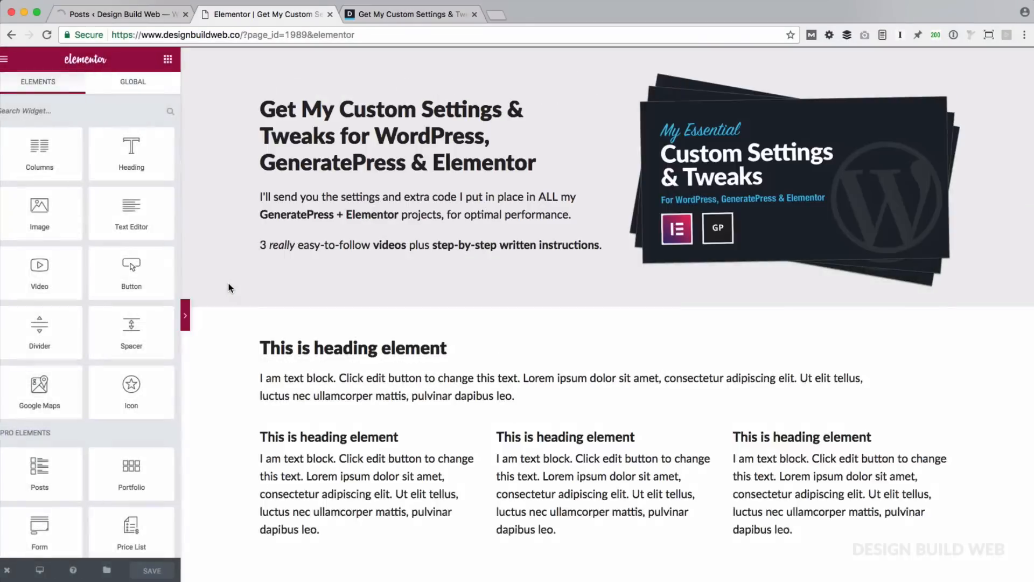
{"action": "left_click", "coordinate": [193, 315]}
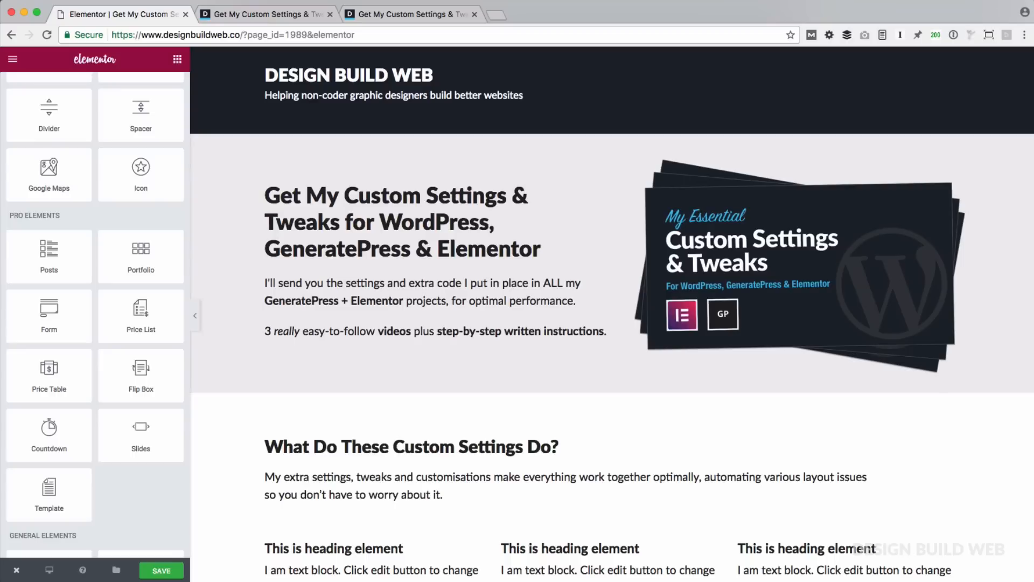
Step: Add a Form widget beneath the intro text in the grey section and name the form Custom Settings
{"action": "left_click_drag", "start_coordinate": [51, 309], "coordinate": [320, 317]}
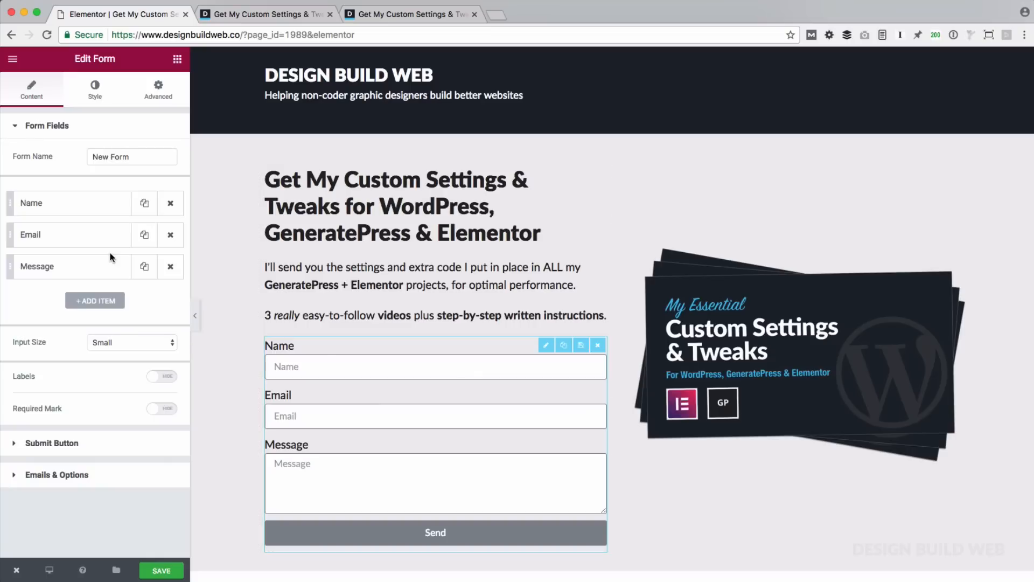
{"action": "triple_click", "coordinate": [105, 159]}
{"action": "type", "text": "Custom Settings"}
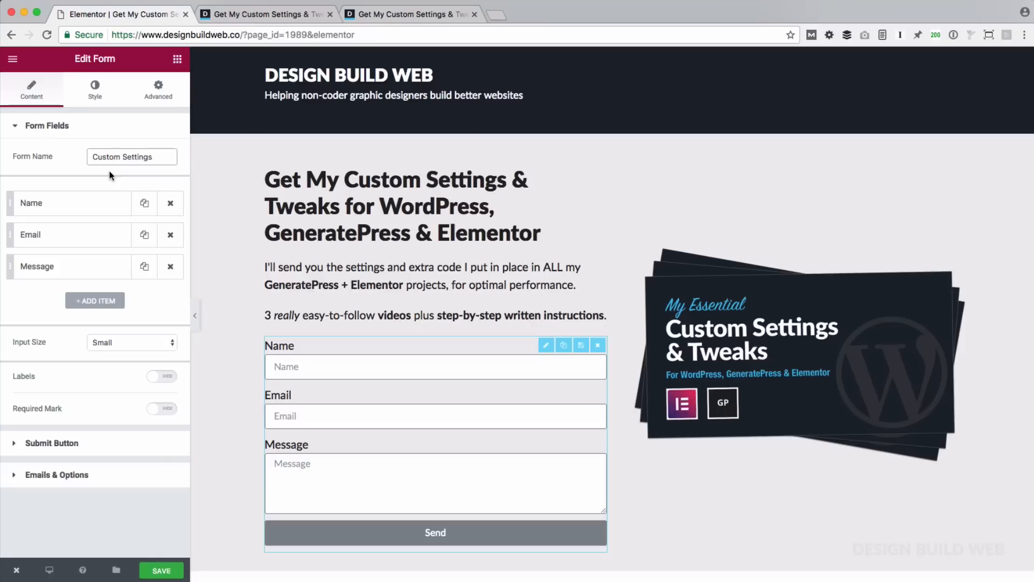
Step: Remove the Message field from the form and change the Name field's label to "Your first name"
{"action": "left_click", "coordinate": [168, 274]}
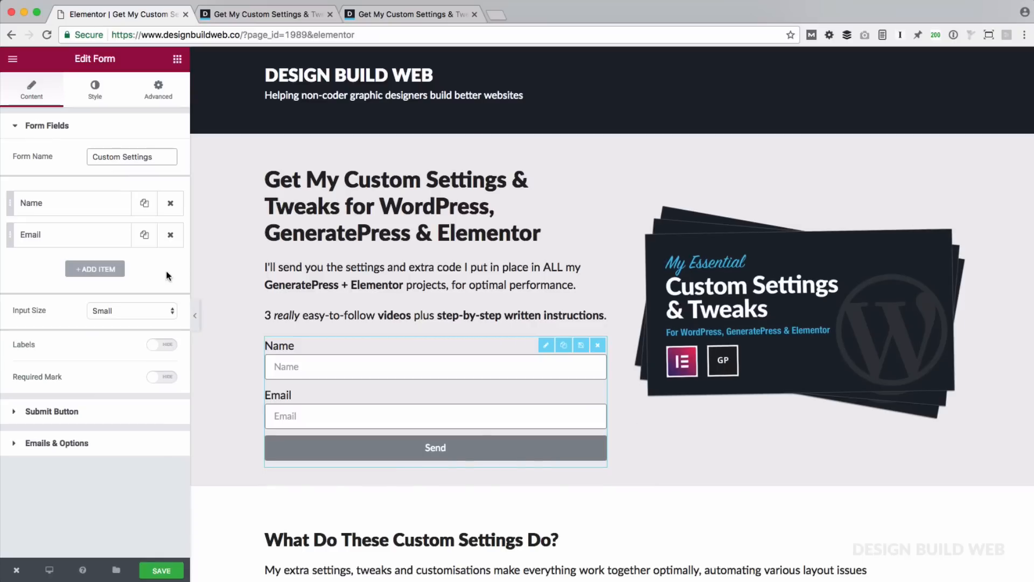
{"action": "left_click", "coordinate": [67, 203]}
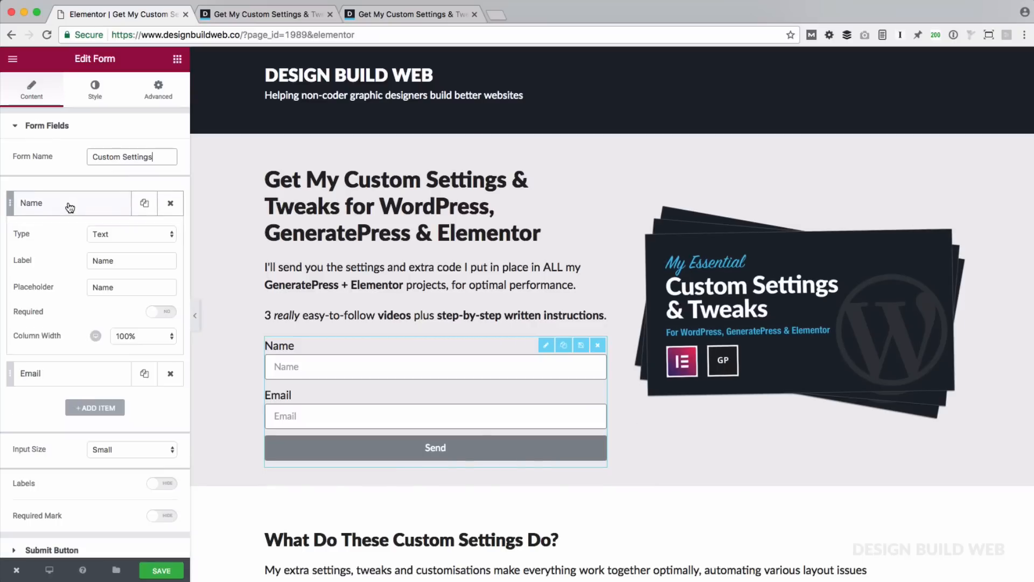
{"action": "left_click", "coordinate": [108, 260]}
{"action": "double_click", "coordinate": [108, 259]}
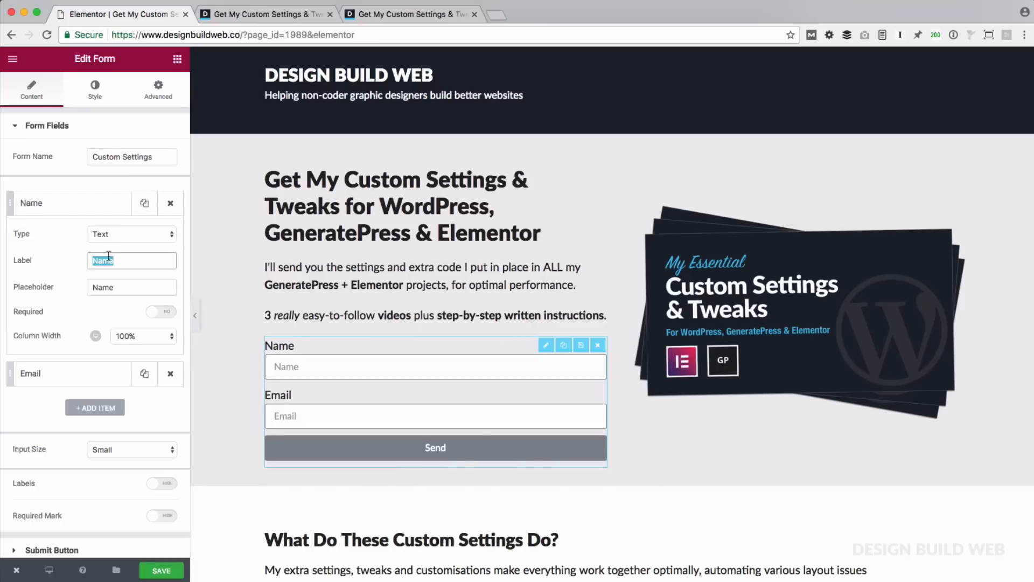
{"action": "type", "text": "your"}
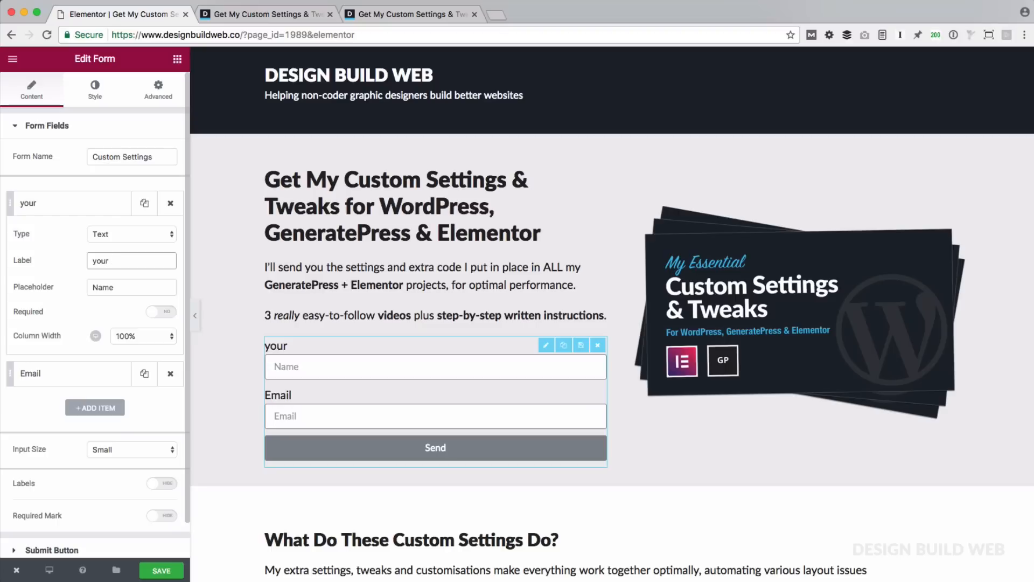
{"action": "key", "text": "Home"}
{"action": "key", "text": "Delete"}
{"action": "type", "text": "Y"}
{"action": "key", "text": "End"}
{"action": "type", "text": "first na"}
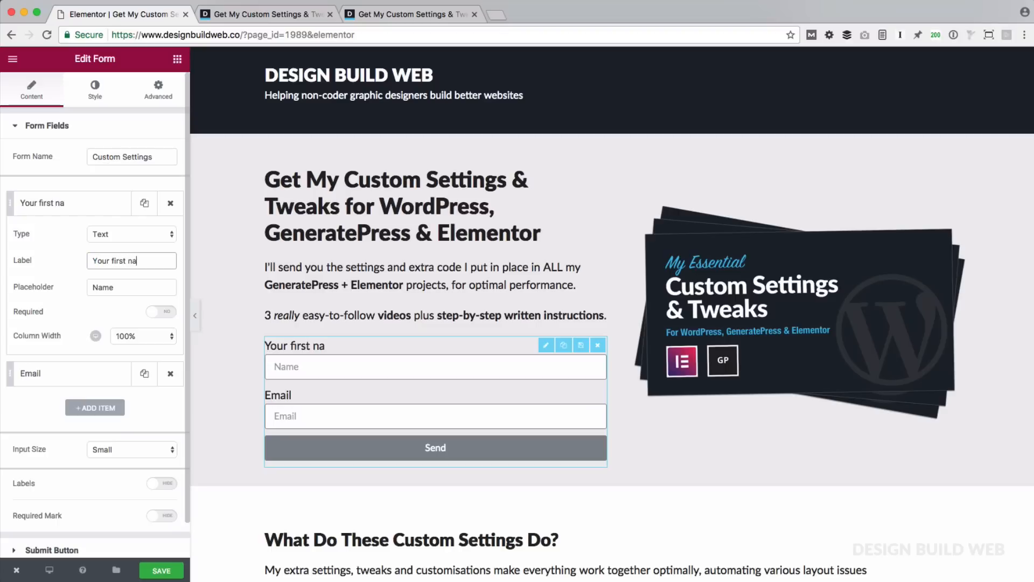
{"action": "type", "text": "me"}
Step: Copy the first name field's label into its placeholder so it reads "Your first name"
{"action": "key", "text": "super+a"}
{"action": "key", "text": "super+c"}
{"action": "key", "text": "Tab"}
{"action": "key", "text": "super+v"}
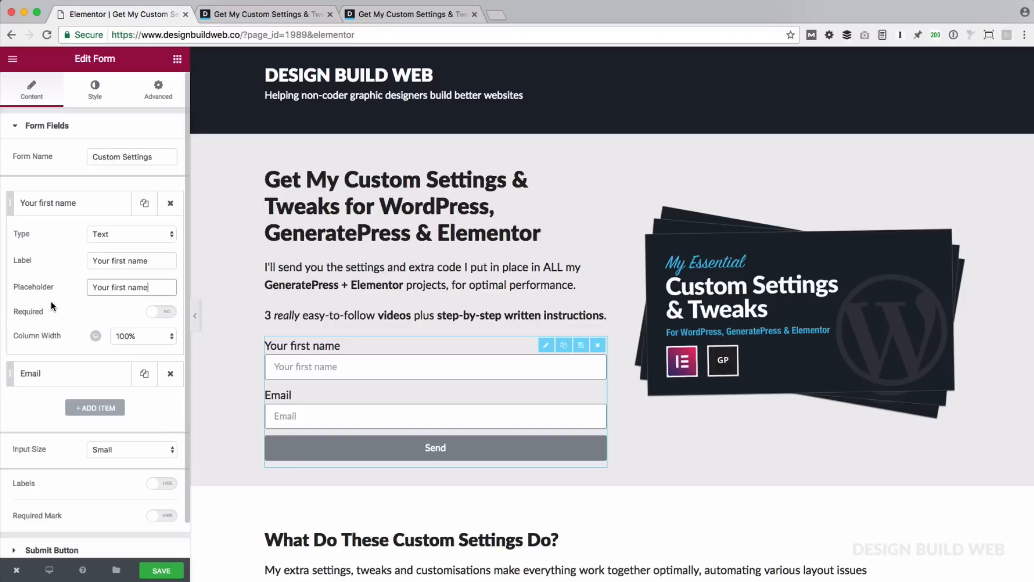
Step: Change the Email field's label to "Your email address"
{"action": "scroll", "coordinate": [51, 302], "scroll_direction": "down", "scroll_amount": 2}
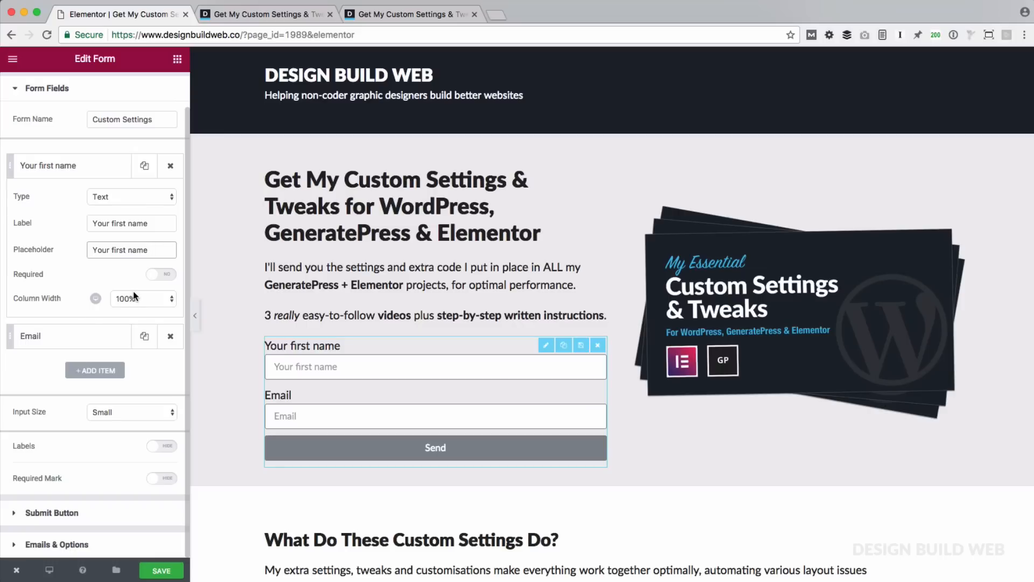
{"action": "left_click", "coordinate": [90, 335]}
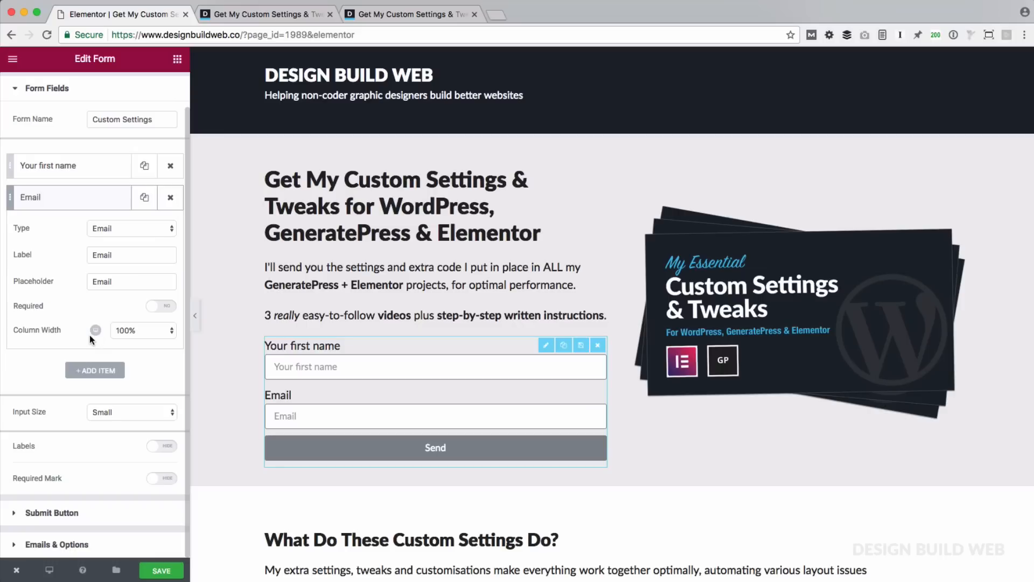
{"action": "double_click", "coordinate": [107, 255]}
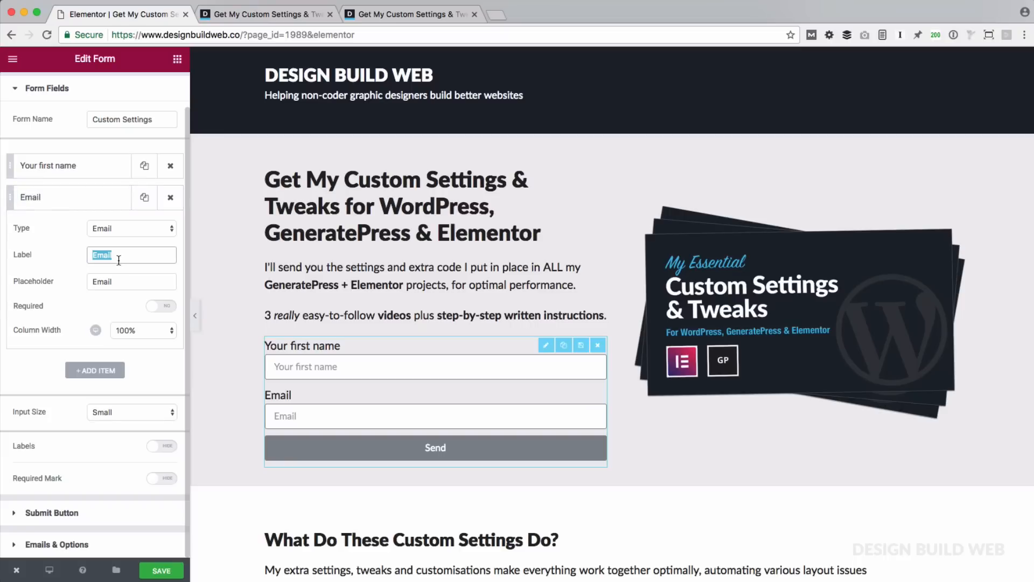
{"action": "type", "text": "Your emia"}
{"action": "key", "text": "BackSpace"}
{"action": "key", "text": "BackSpace"}
{"action": "type", "text": "ail address"}
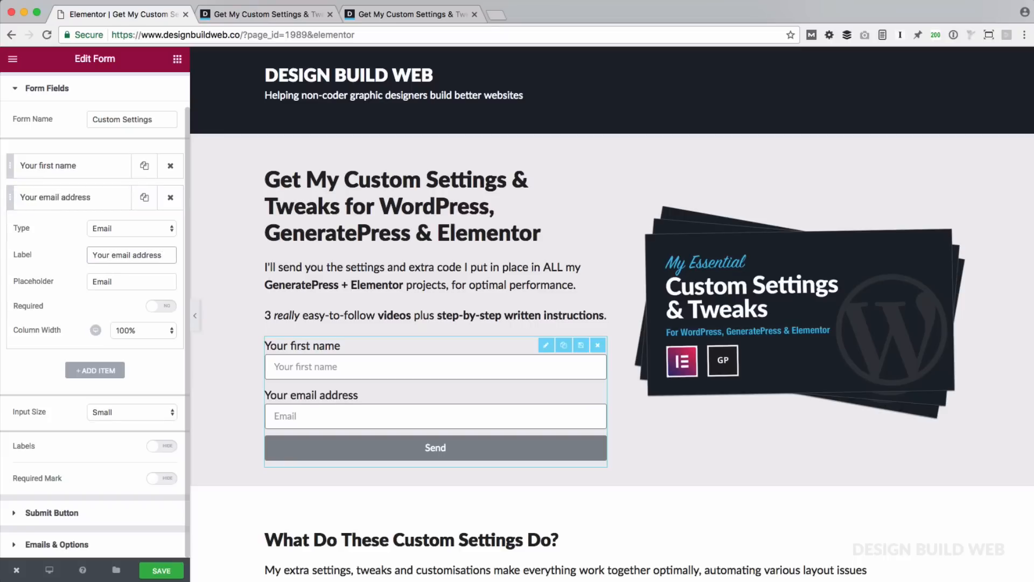
Step: Copy the email field's label into its placeholder as "Your email address" and make the field required
{"action": "key", "text": "ctrl+a"}
{"action": "key", "text": "ctrl+c"}
{"action": "key", "text": "Tab"}
{"action": "key", "text": "ctrl+v"}
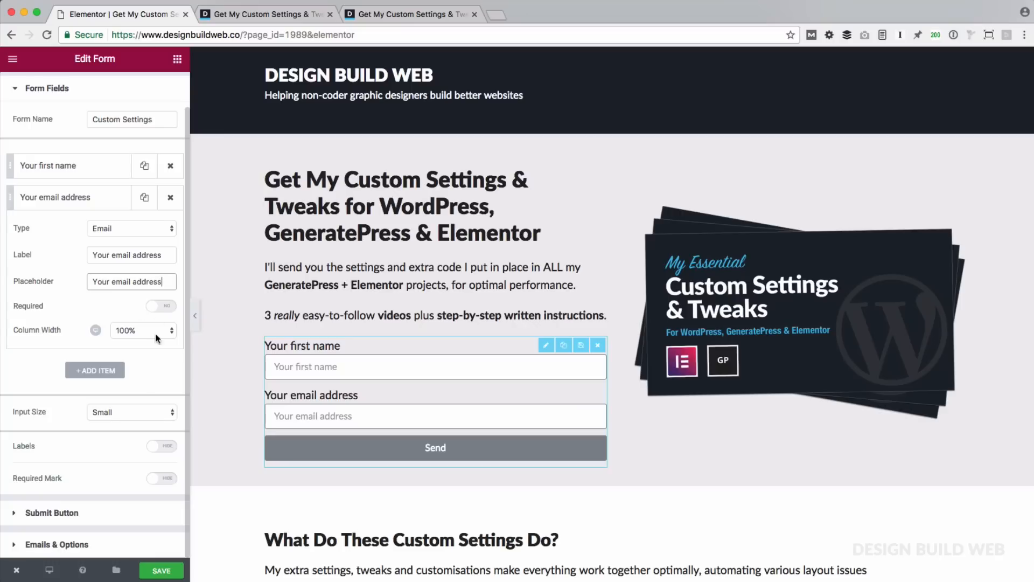
{"action": "left_click", "coordinate": [161, 306]}
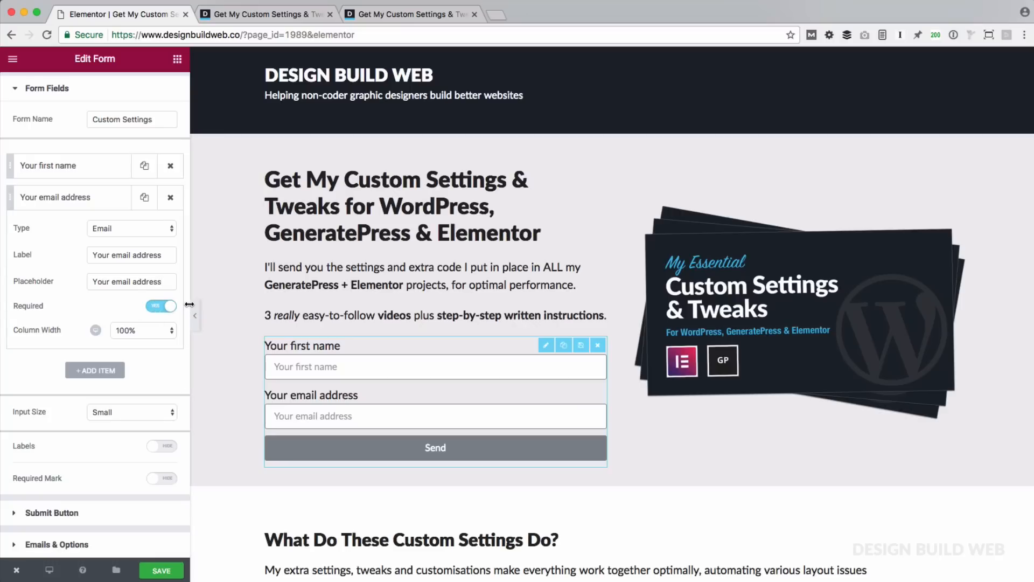
Step: Set the form's input size to Medium and hide the field labels
{"action": "left_click", "coordinate": [124, 419]}
{"action": "left_click", "coordinate": [124, 425]}
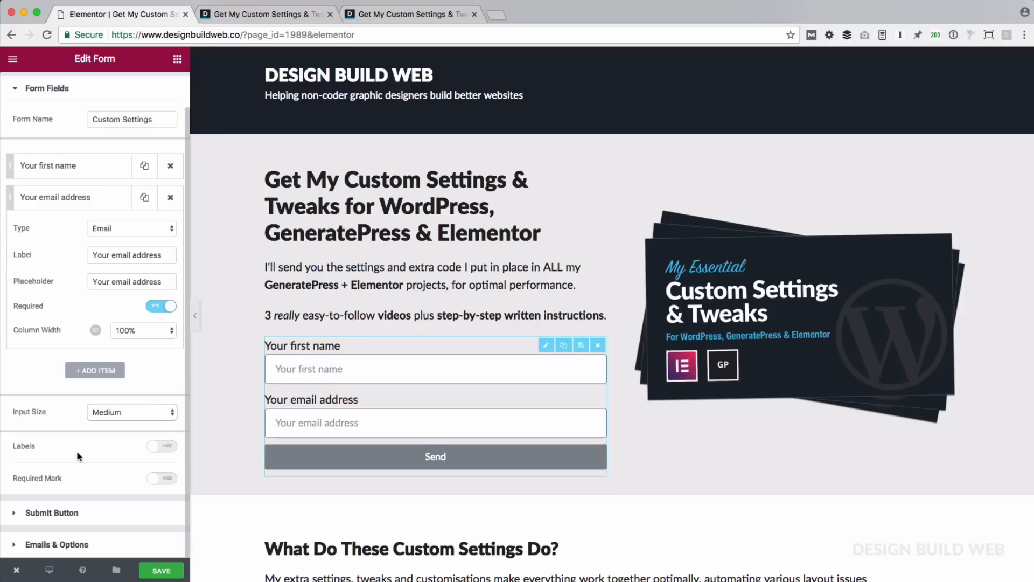
{"action": "left_click", "coordinate": [158, 446]}
{"action": "left_click", "coordinate": [159, 447]}
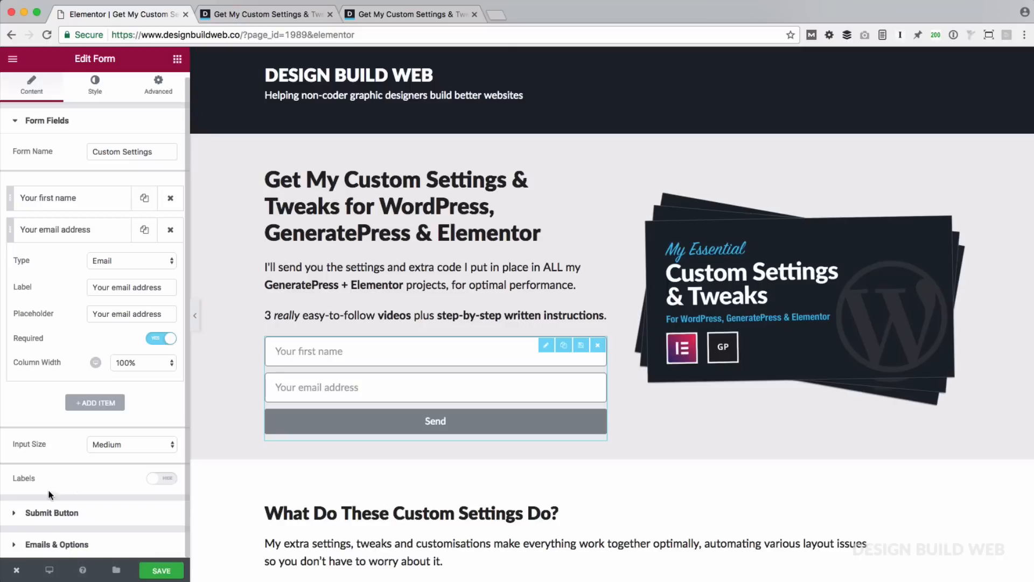
Step: Change the submit button's text to "Get My Custom Settings" and its size to Medium
{"action": "left_click", "coordinate": [15, 516]}
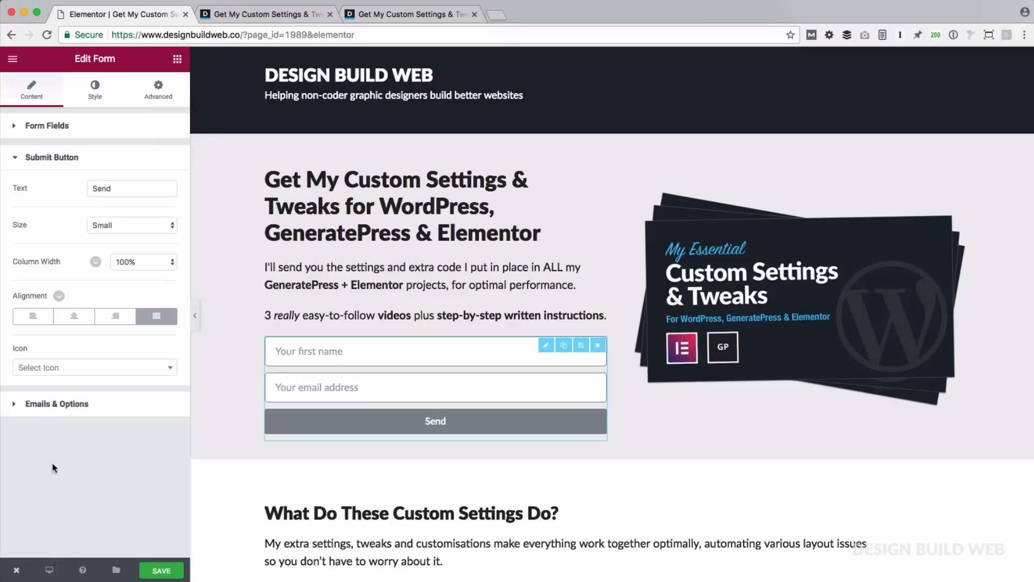
{"action": "double_click", "coordinate": [94, 186]}
{"action": "key", "text": "BackSpace"}
{"action": "type", "text": "Get "}
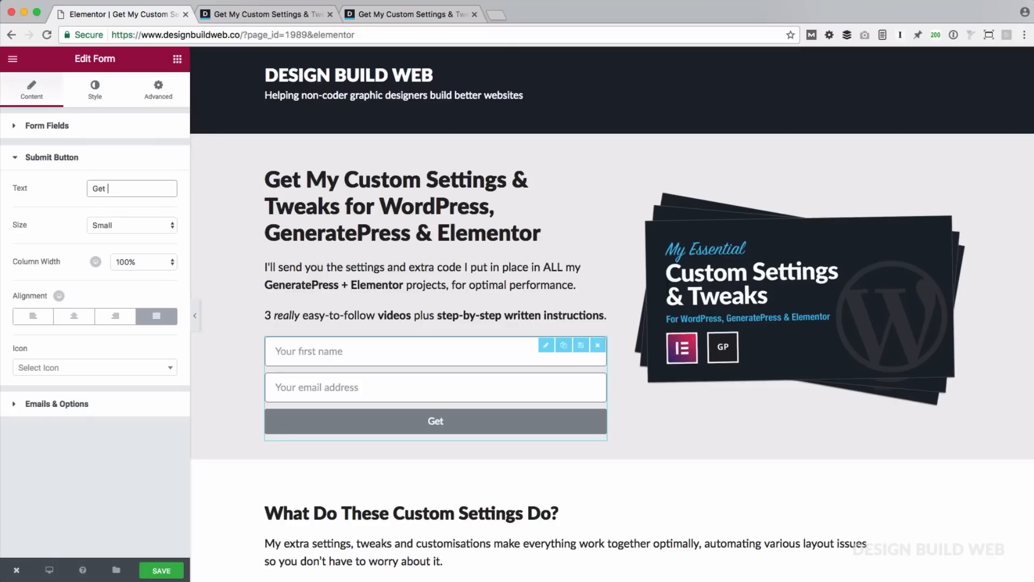
{"action": "type", "text": "My Custom Se"}
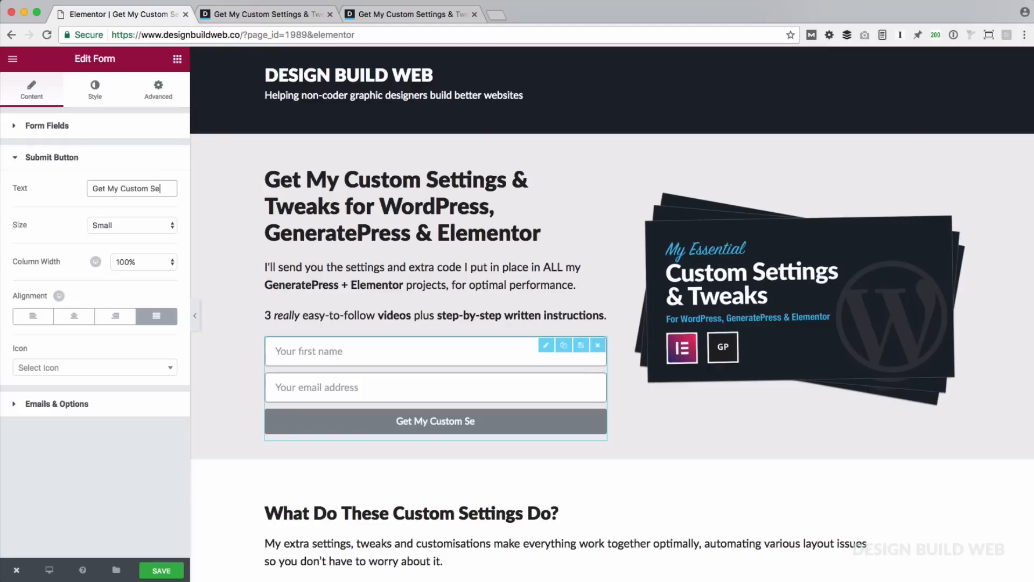
{"action": "type", "text": "ttings"}
{"action": "left_click", "coordinate": [111, 224]}
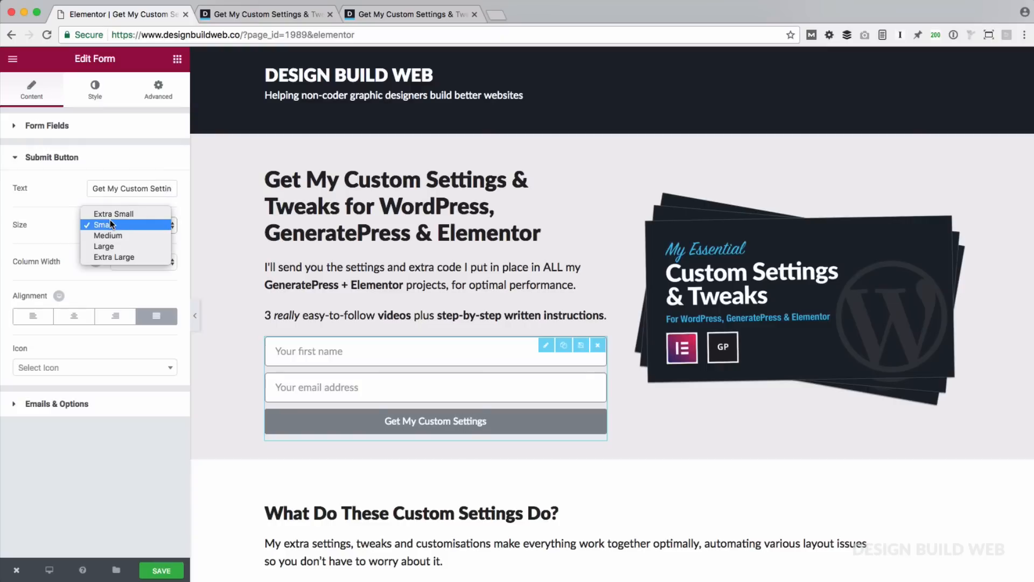
{"action": "left_click", "coordinate": [116, 236]}
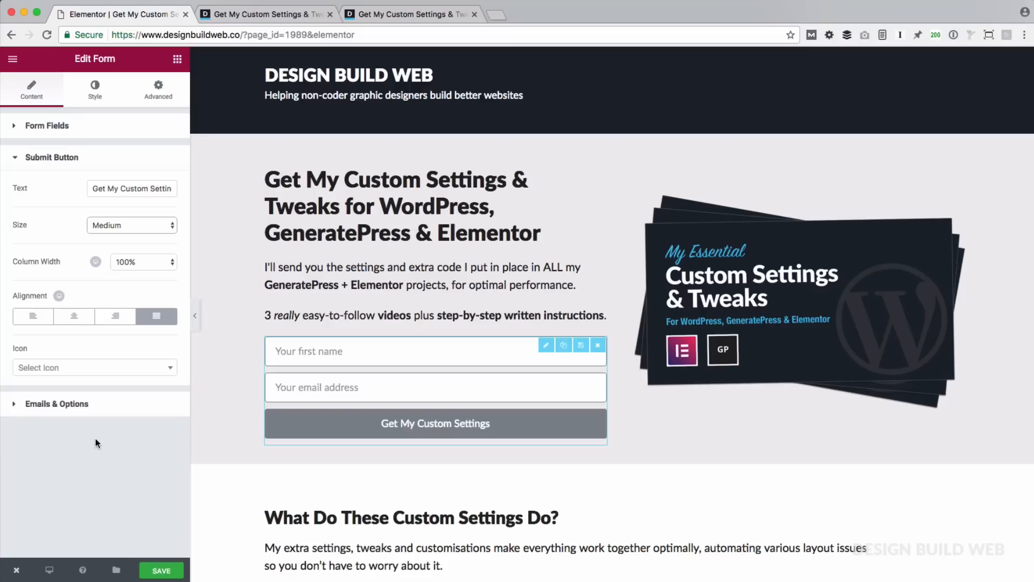
Step: Remove Credit and Remote IP from the meta data sent in the form's notification emails
{"action": "left_click", "coordinate": [11, 411]}
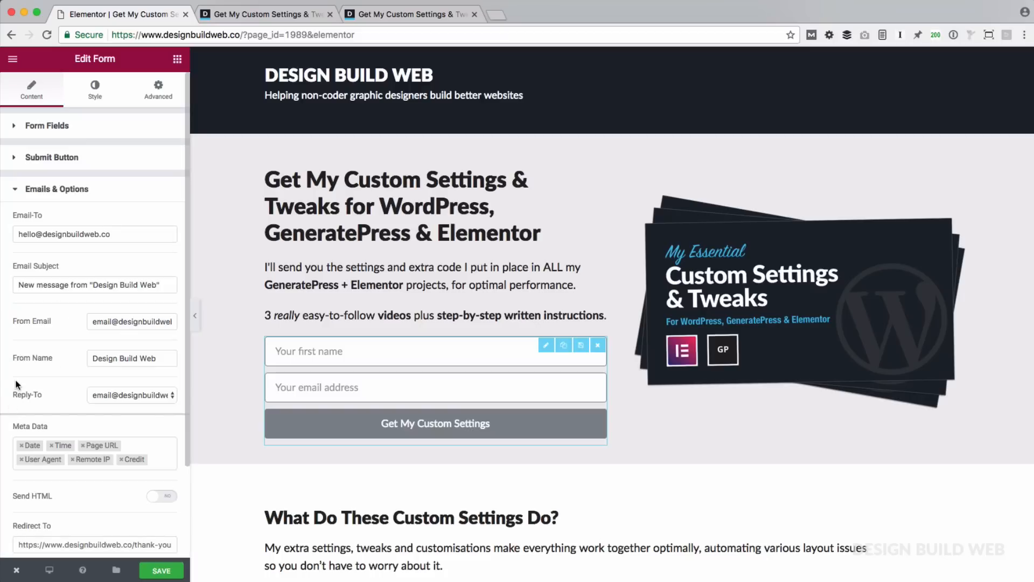
{"action": "scroll", "coordinate": [18, 398], "scroll_direction": "down", "scroll_amount": 1}
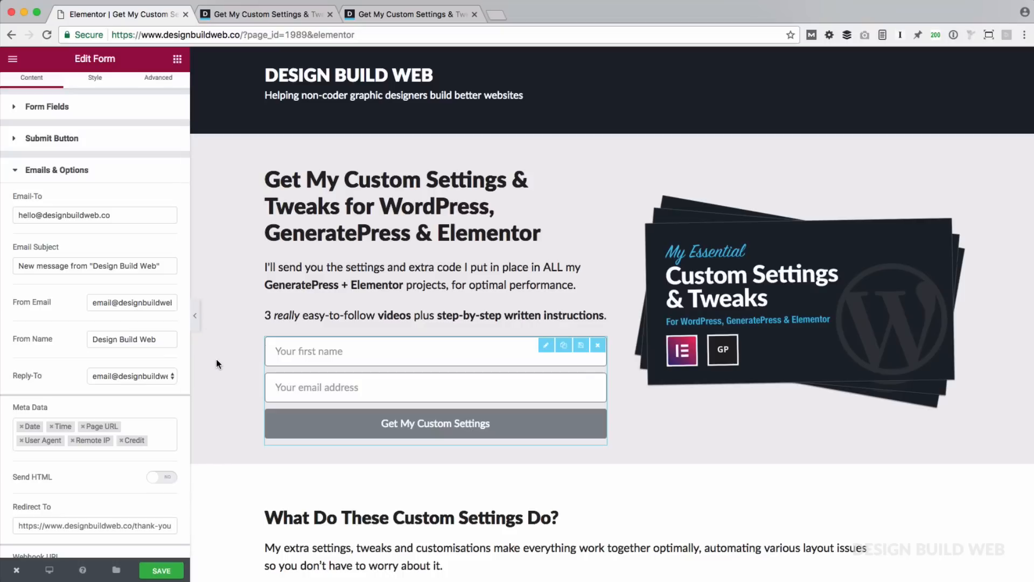
{"action": "scroll", "coordinate": [153, 396], "scroll_direction": "down", "scroll_amount": 2}
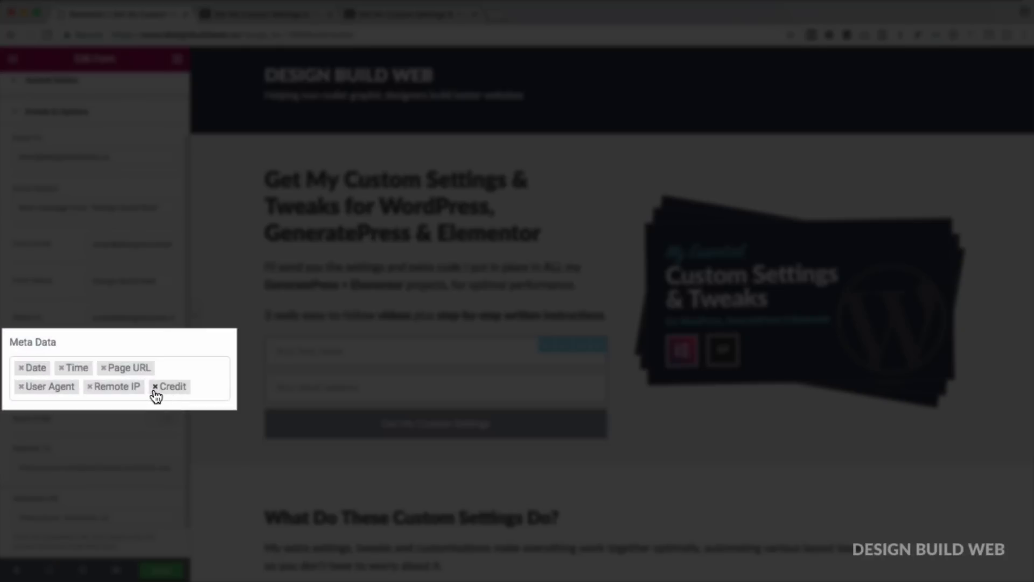
{"action": "left_click", "coordinate": [156, 388]}
{"action": "left_click", "coordinate": [89, 387]}
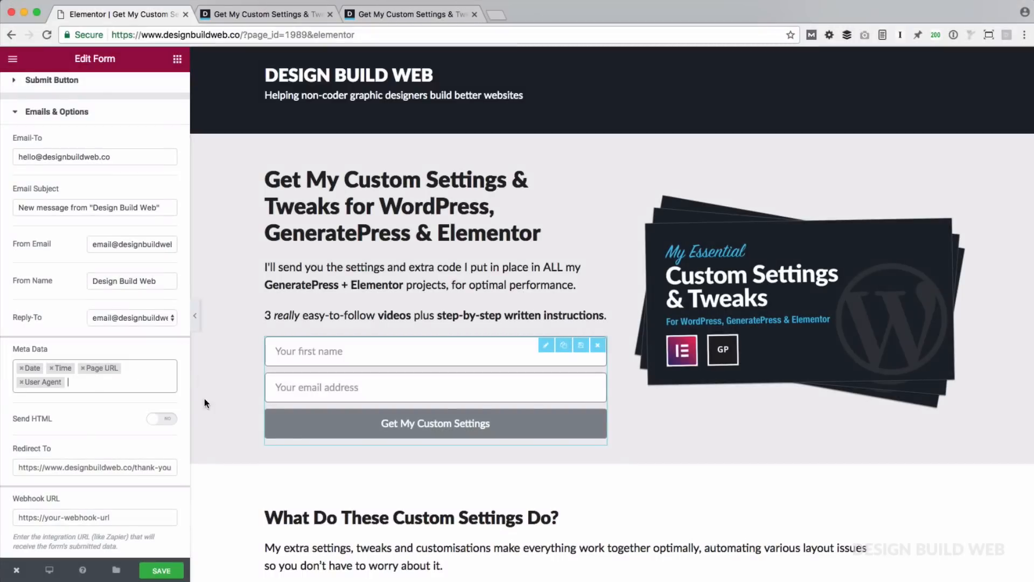
Step: Set the form button's normal background color to the green swatch #36b560
{"action": "scroll", "coordinate": [205, 409], "scroll_direction": "down", "scroll_amount": 2}
{"action": "scroll", "coordinate": [150, 452], "scroll_direction": "down", "scroll_amount": 2}
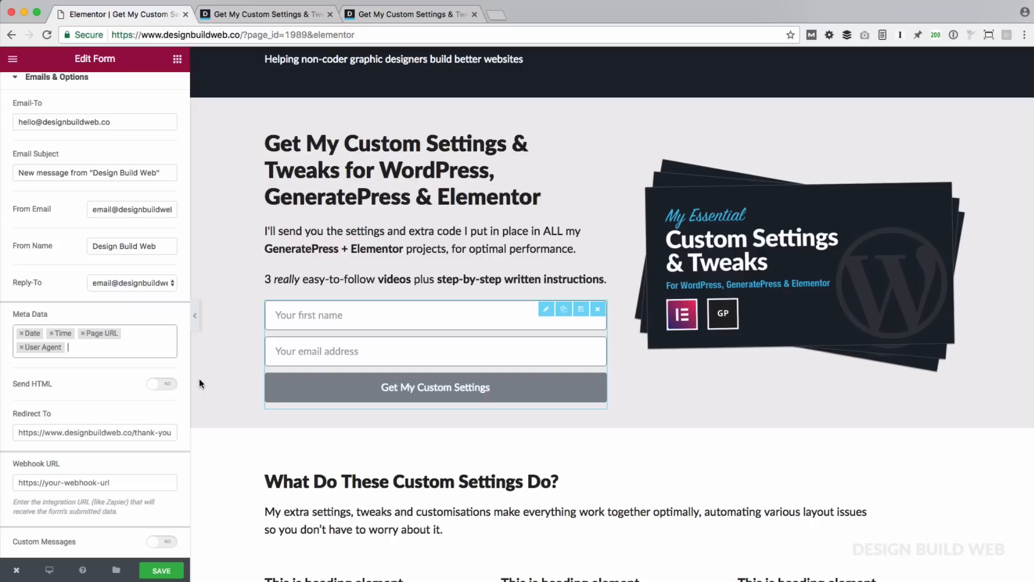
{"action": "scroll", "coordinate": [126, 370], "scroll_direction": "up", "scroll_amount": 3}
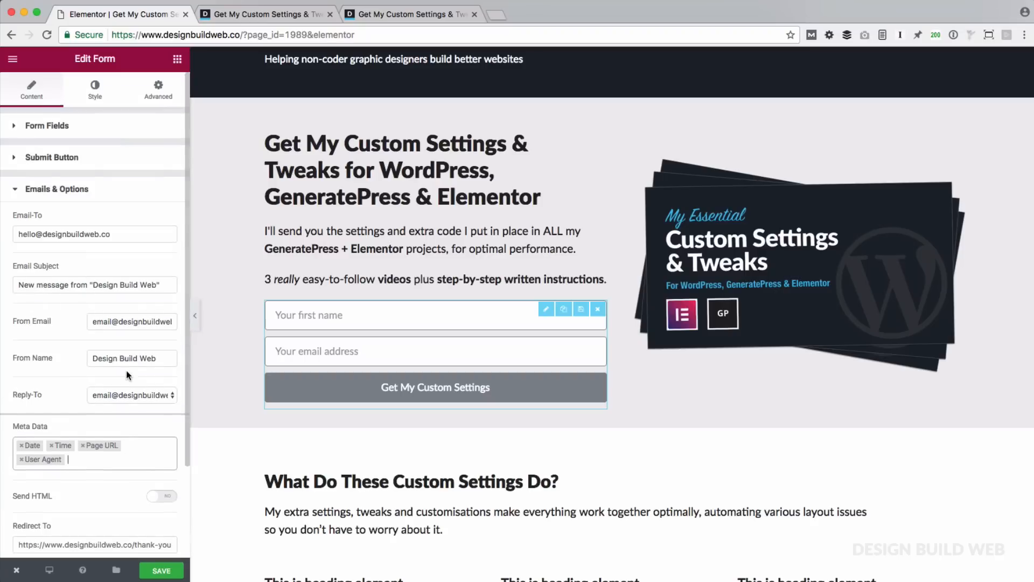
{"action": "left_click", "coordinate": [85, 100]}
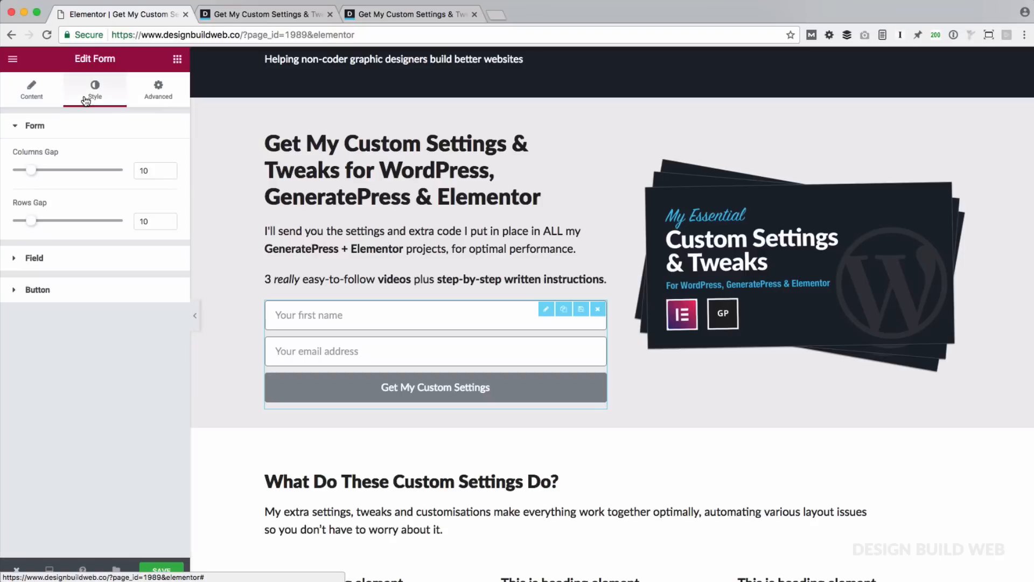
{"action": "left_click", "coordinate": [18, 291]}
{"action": "left_click", "coordinate": [161, 328]}
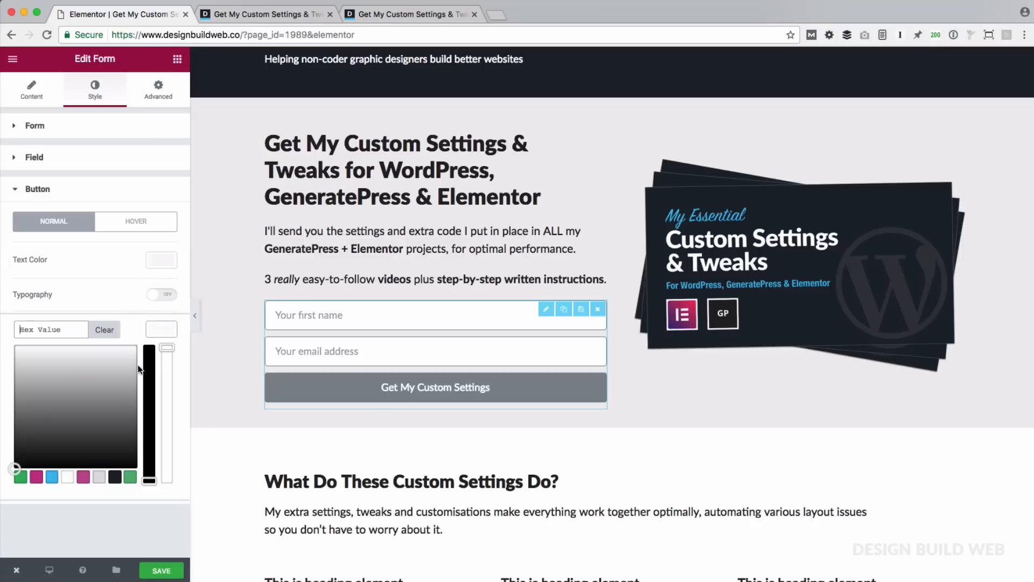
{"action": "left_click", "coordinate": [20, 476]}
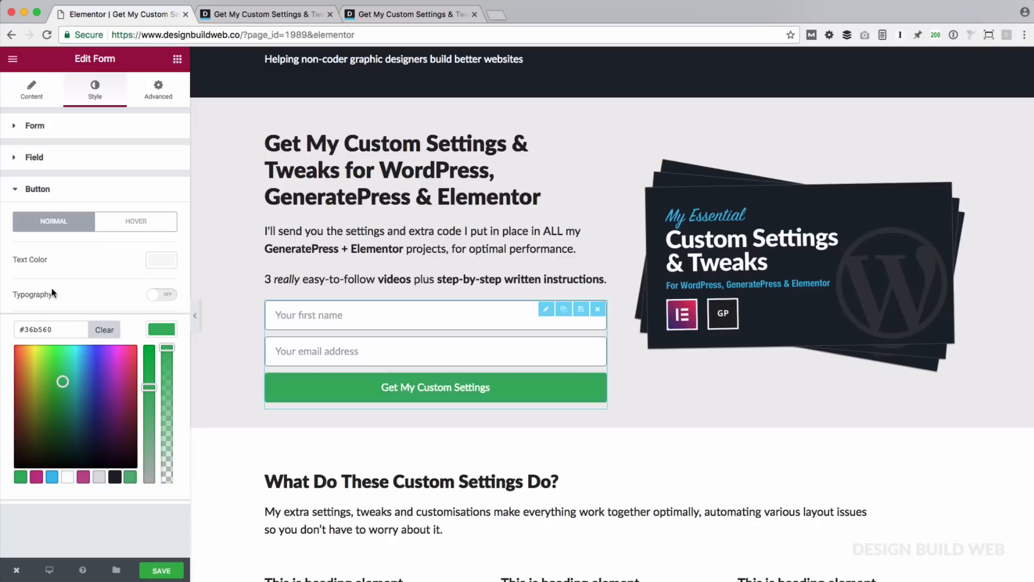
Step: Enable custom typography for the form button with Bold weight and Uppercase transform
{"action": "left_click", "coordinate": [64, 244]}
{"action": "left_click", "coordinate": [163, 295]}
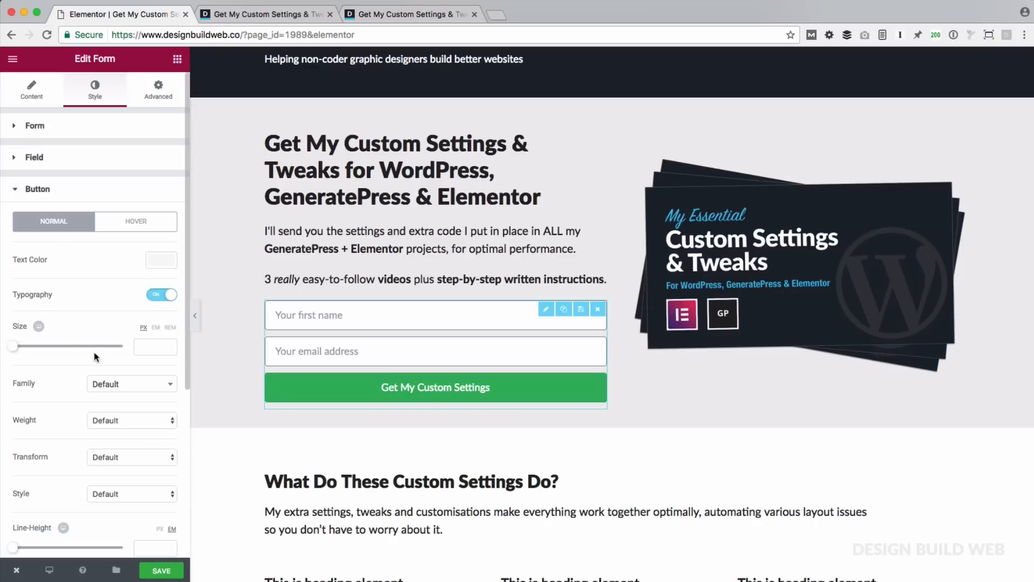
{"action": "left_click", "coordinate": [118, 426]}
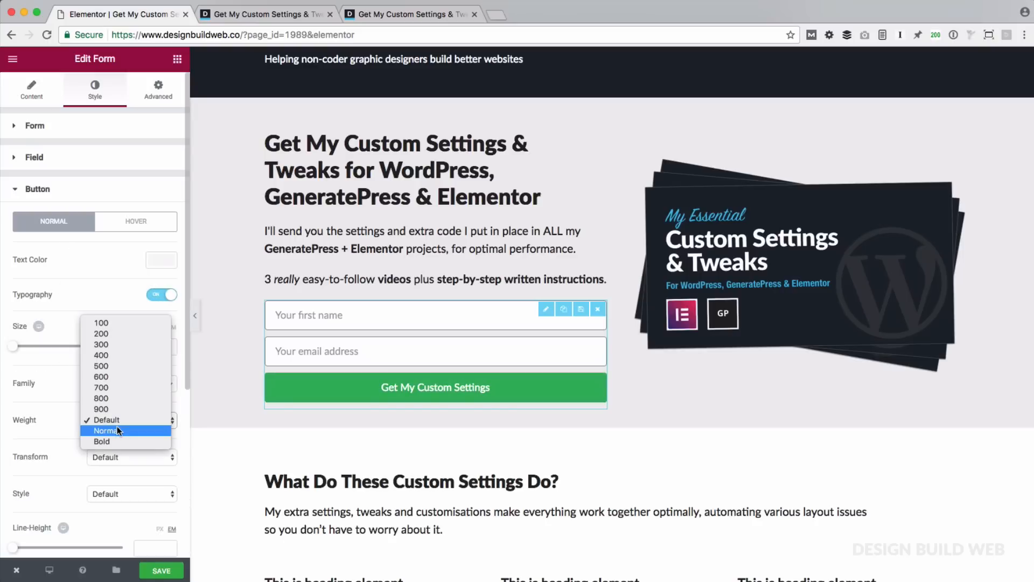
{"action": "left_click", "coordinate": [118, 440]}
{"action": "left_click", "coordinate": [129, 457]}
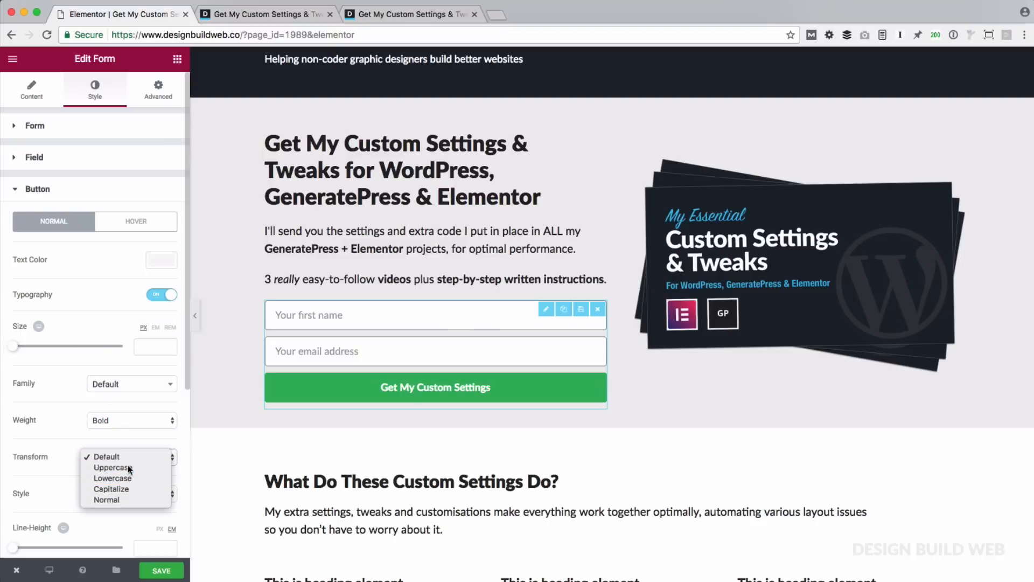
{"action": "left_click", "coordinate": [129, 467]}
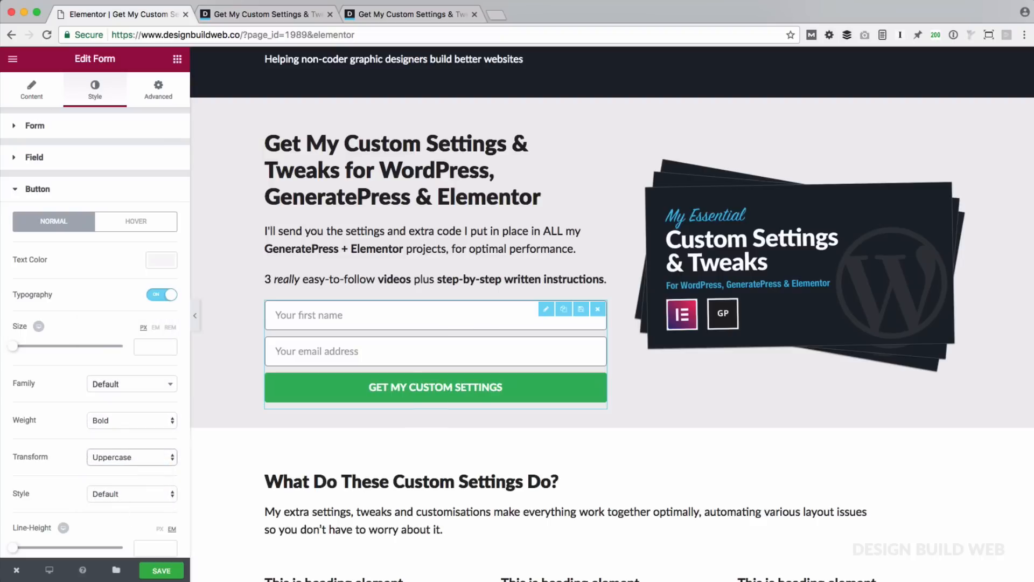
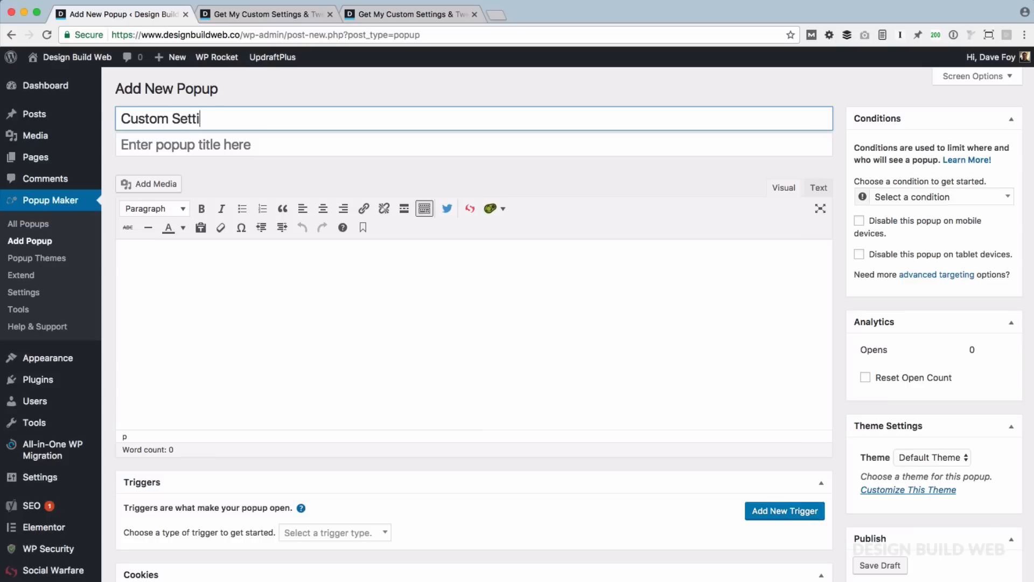
Step: Name the new popup "Custom Setting popup" and title it "Get My Custom Settings & Tweaks for GeneratePress & Elementor"
{"action": "type", "text": "up"}
{"action": "key", "text": "Tab"}
{"action": "type", "text": "Get My Custom Settings & Tweaks for GeneratePress & Elementor"}
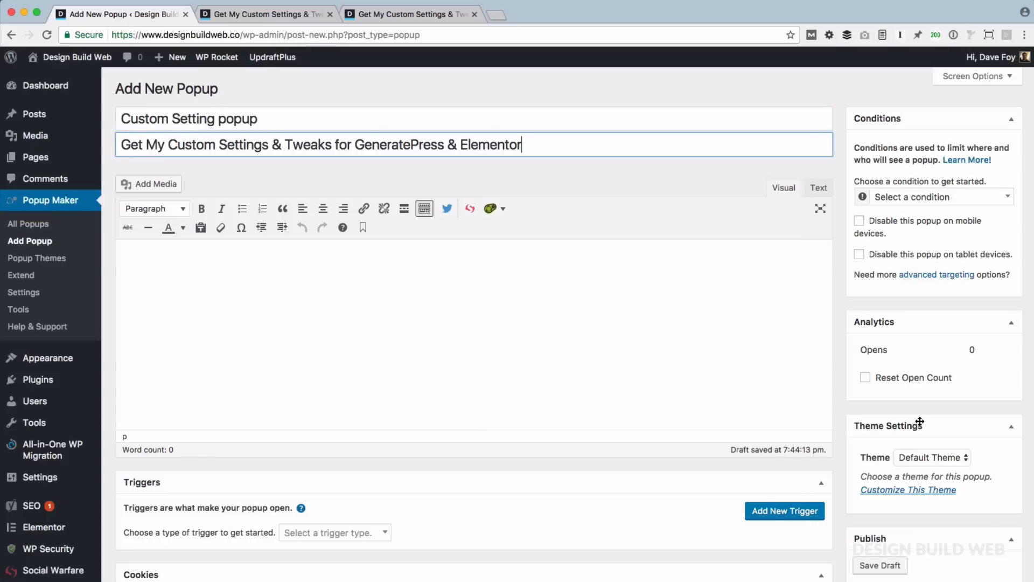
Step: Set the popup's theme to Light Box
{"action": "scroll", "coordinate": [904, 482], "scroll_direction": "down", "scroll_amount": 3}
{"action": "left_click", "coordinate": [924, 392]}
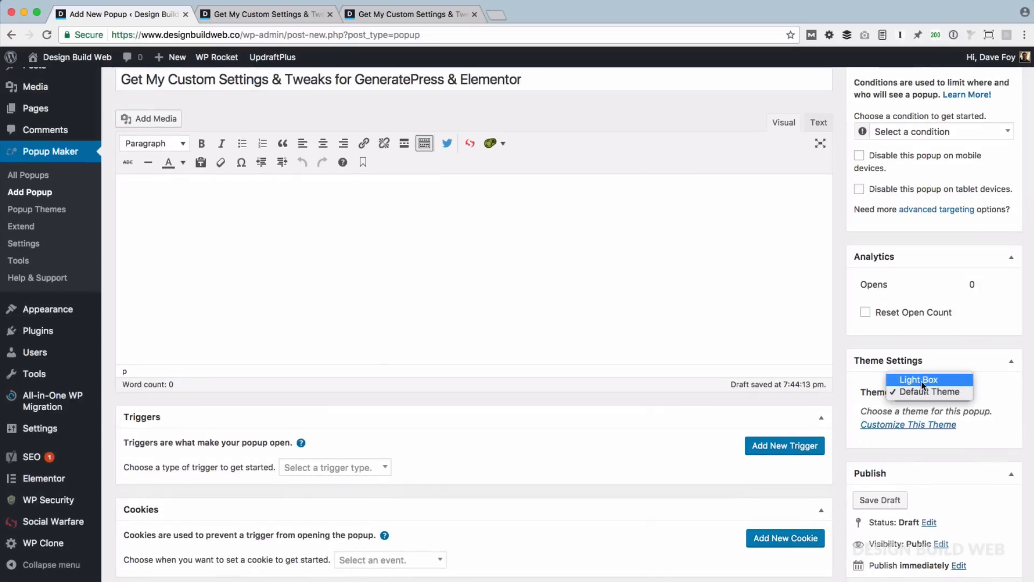
{"action": "left_click", "coordinate": [921, 379]}
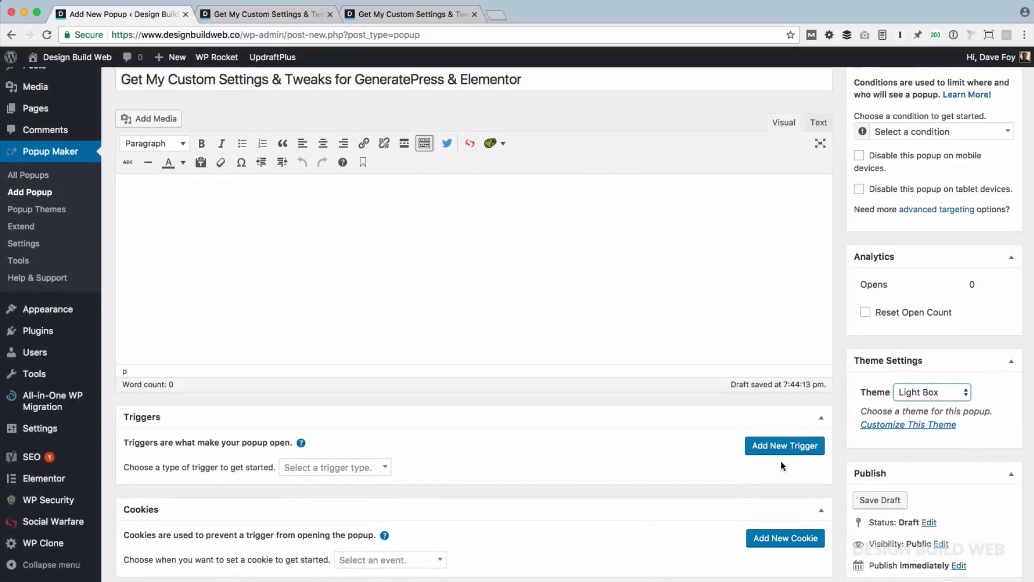
Step: Enter "Get my custom settings etc." as the popup's body text
{"action": "scroll", "coordinate": [781, 462], "scroll_direction": "down", "scroll_amount": 15}
{"action": "scroll", "coordinate": [781, 462], "scroll_direction": "up", "scroll_amount": 20}
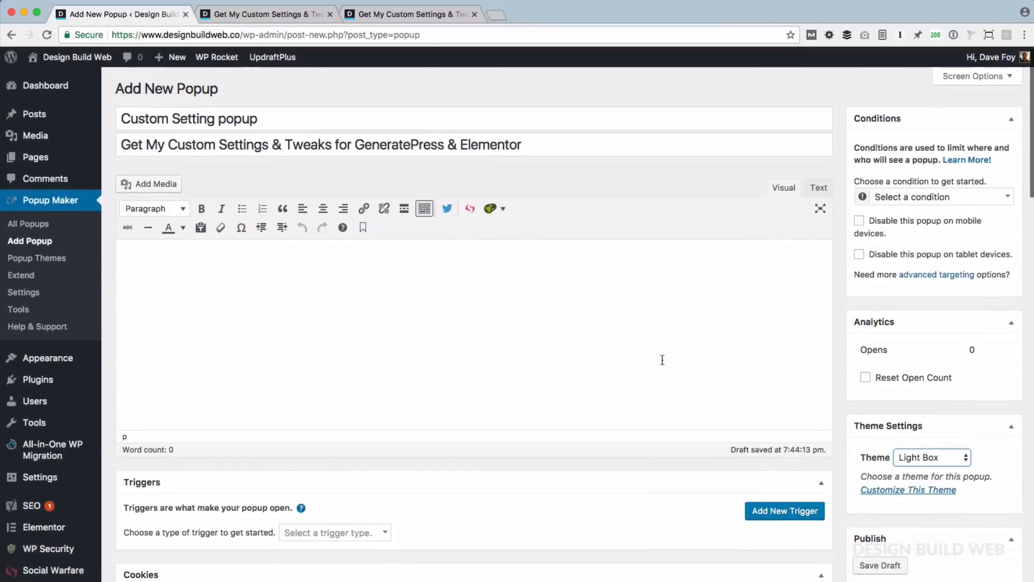
{"action": "left_click", "coordinate": [537, 265]}
{"action": "type", "text": "Get my custom settings"}
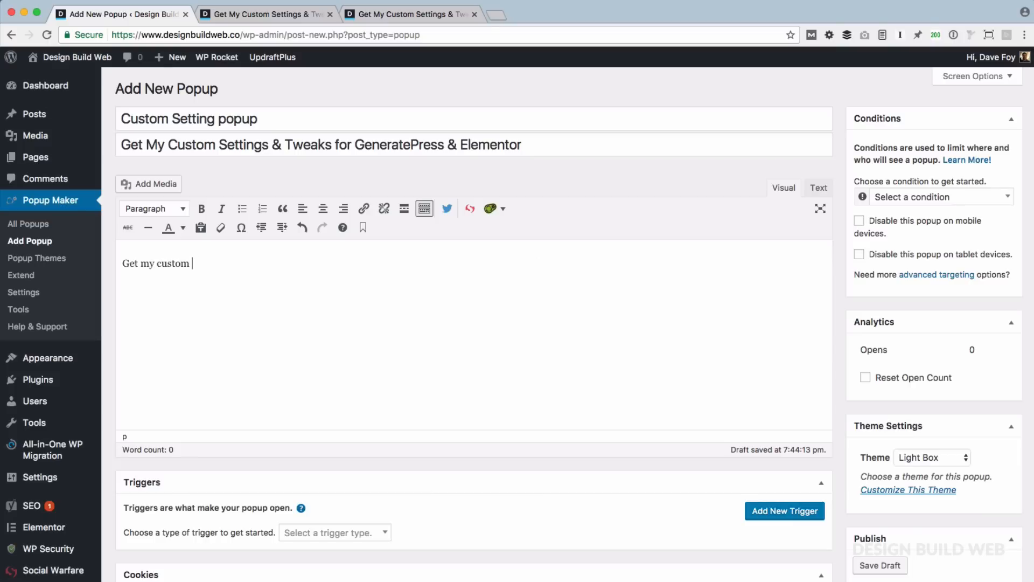
{"action": "type", "text": " etc."}
{"action": "scroll", "coordinate": [945, 437], "scroll_direction": "down", "scroll_amount": 3}
{"action": "scroll", "coordinate": [945, 438], "scroll_direction": "down", "scroll_amount": 1}
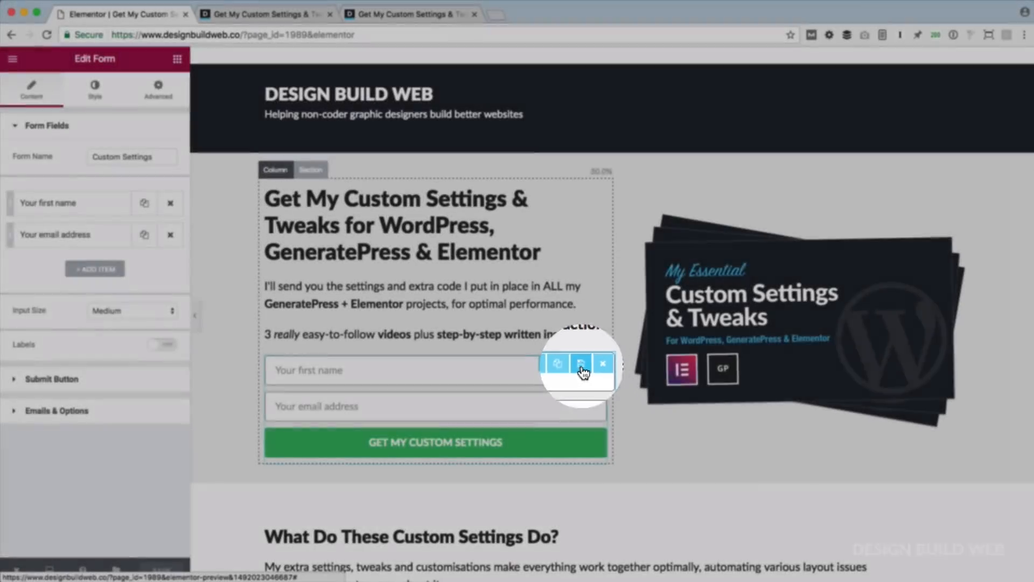
Step: Save the landing page's sign-up form as a global widget named "Custom Settings form"
{"action": "left_click", "coordinate": [580, 365]}
{"action": "type", "text": "Custo"}
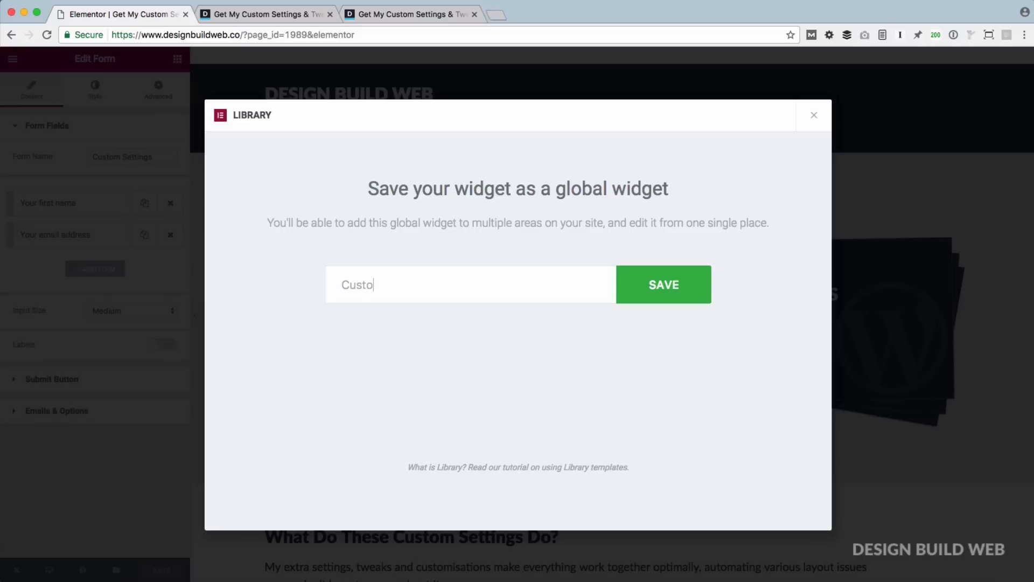
{"action": "type", "text": "m Settings form"}
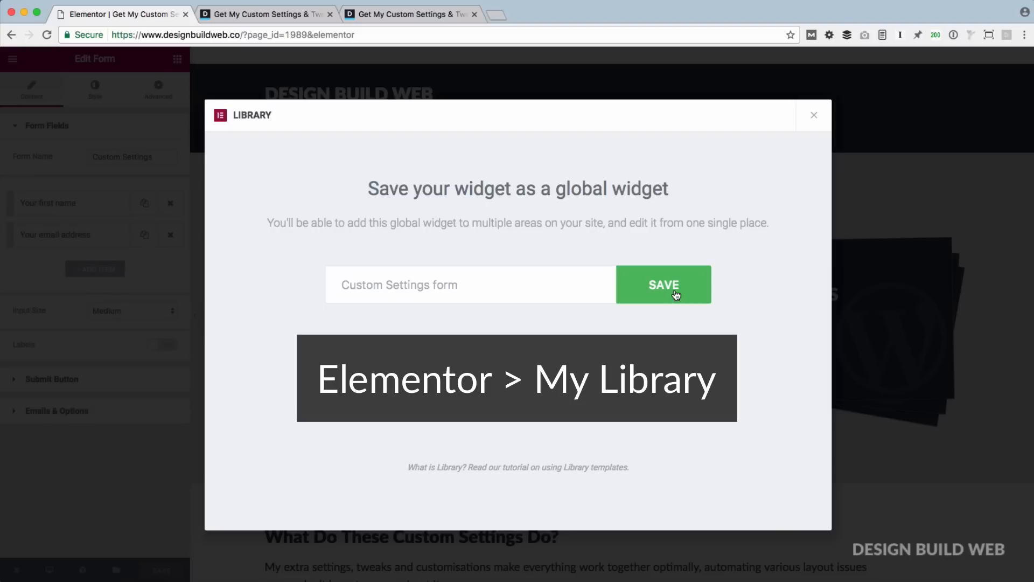
{"action": "left_click", "coordinate": [676, 295]}
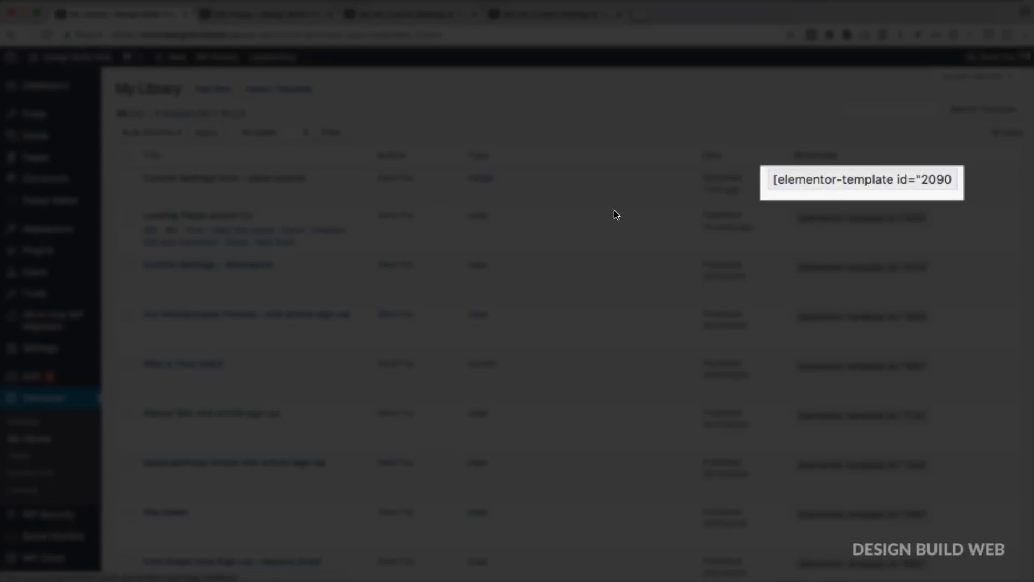
Step: Copy the form widget's shortcode from the template library and insert [elementor-template id="2090"] below the popup's body text
{"action": "left_click", "coordinate": [834, 177]}
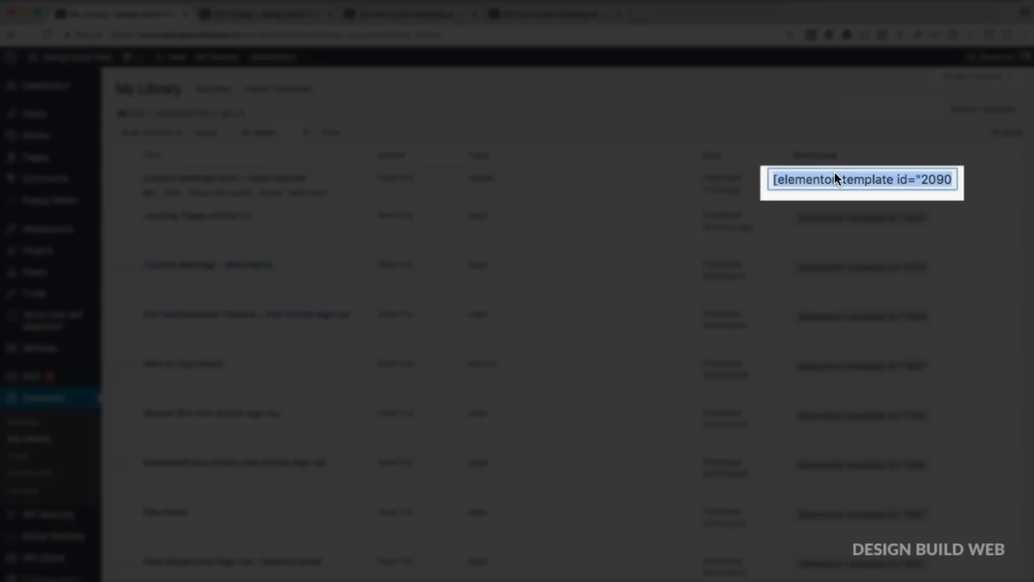
{"action": "scroll", "coordinate": [780, 145], "scroll_direction": "down", "scroll_amount": 1}
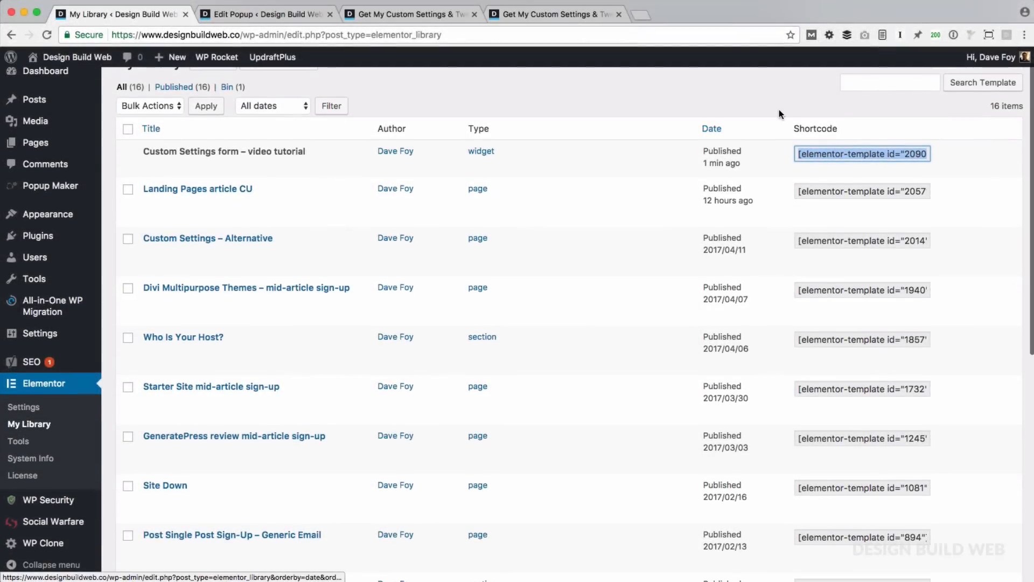
{"action": "scroll", "coordinate": [779, 110], "scroll_direction": "up", "scroll_amount": 1}
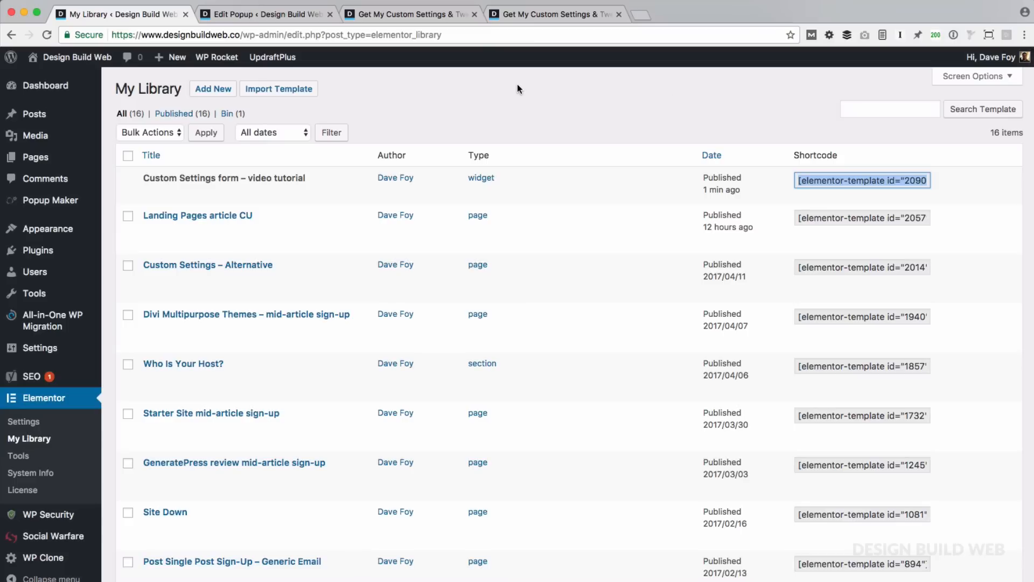
{"action": "key", "text": "ctrl+Tab"}
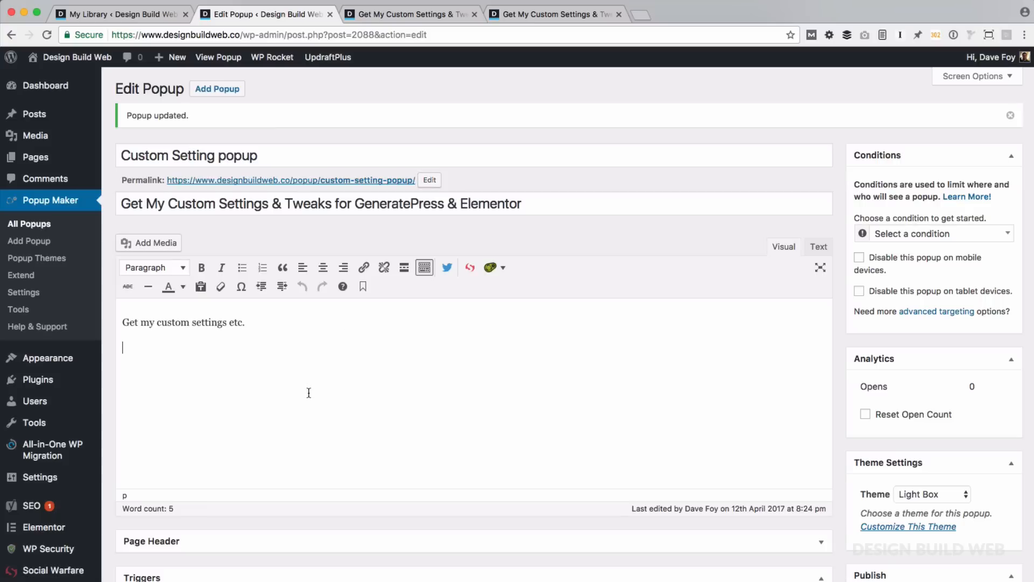
{"action": "type", "text": "[elementor-template id=\"2090\"]"}
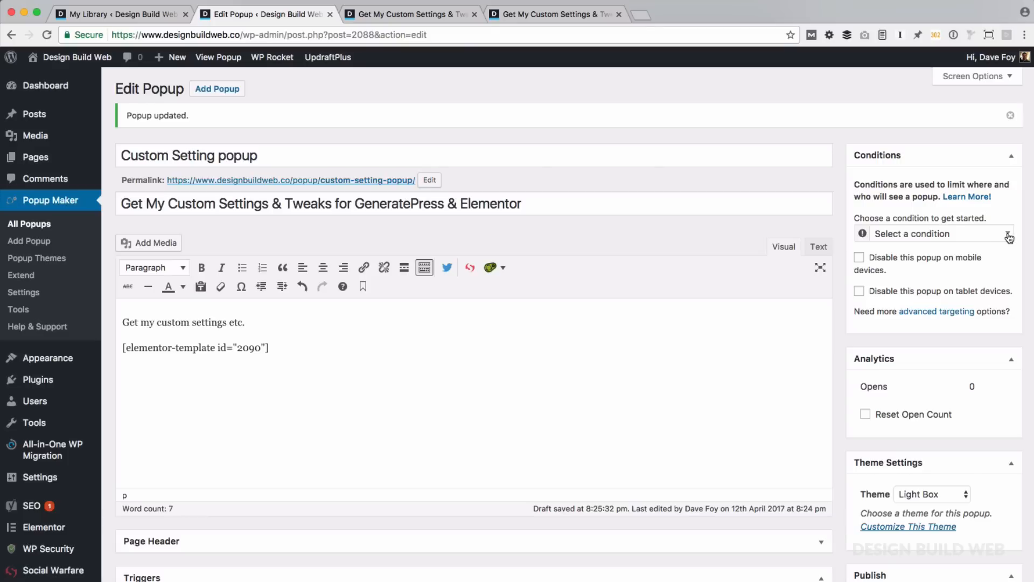
Step: Limit the popup with a Pages: Selected condition to "Get My Custom Settings & Tweaks for GeneratePress & Elementor" and update it
{"action": "left_click", "coordinate": [1005, 236]}
{"action": "scroll", "coordinate": [929, 354], "scroll_direction": "down", "scroll_amount": 3}
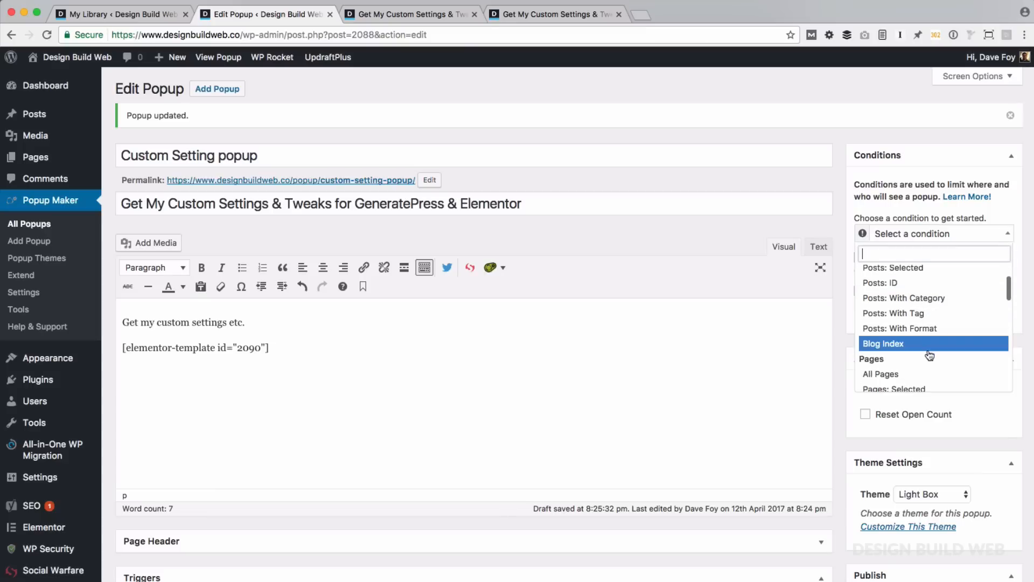
{"action": "left_click", "coordinate": [924, 354]}
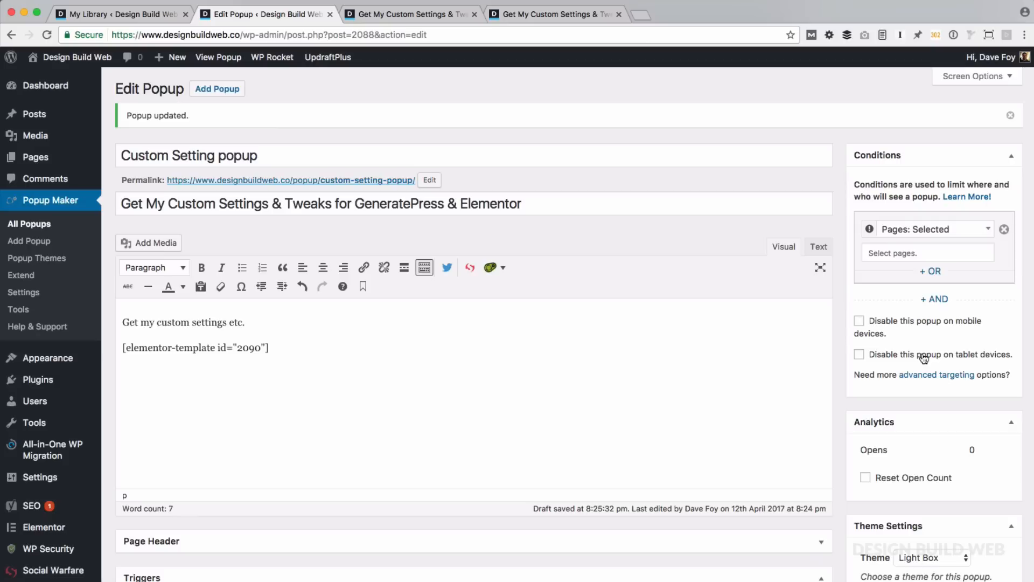
{"action": "left_click", "coordinate": [899, 254]}
{"action": "type", "text": "custom"}
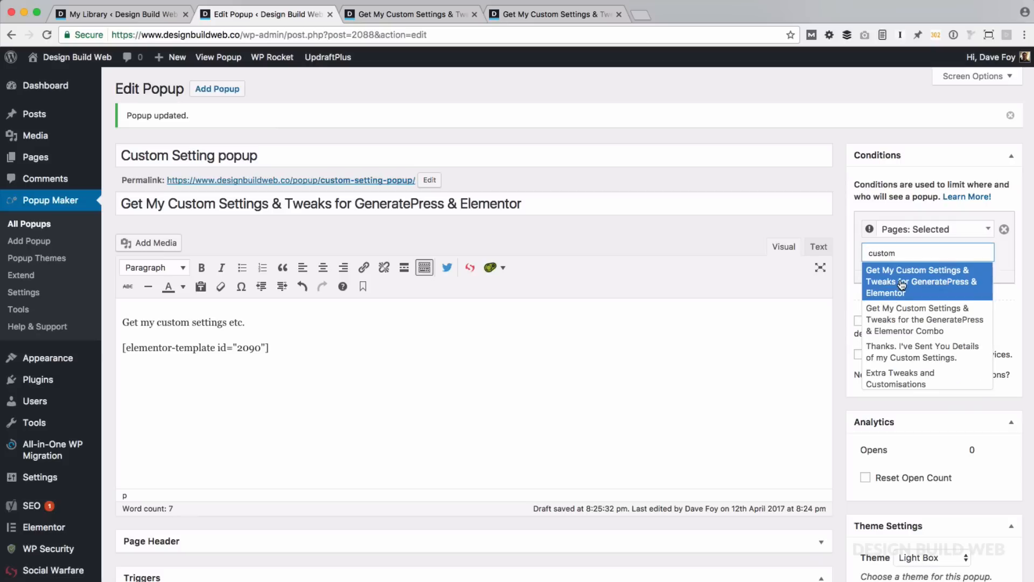
{"action": "left_click", "coordinate": [896, 280]}
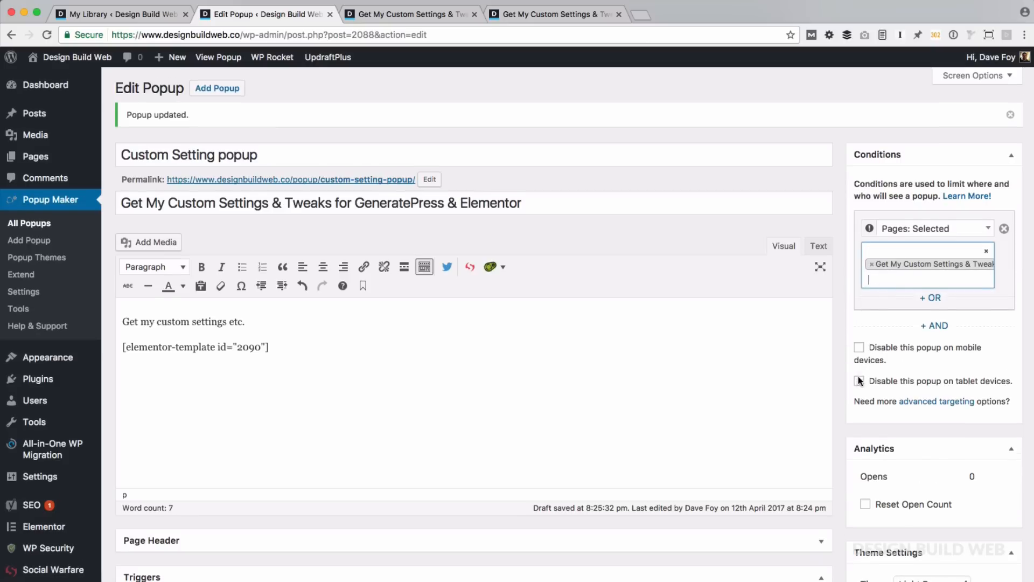
{"action": "scroll", "coordinate": [859, 377], "scroll_direction": "down", "scroll_amount": 3}
{"action": "scroll", "coordinate": [860, 380], "scroll_direction": "down", "scroll_amount": 6}
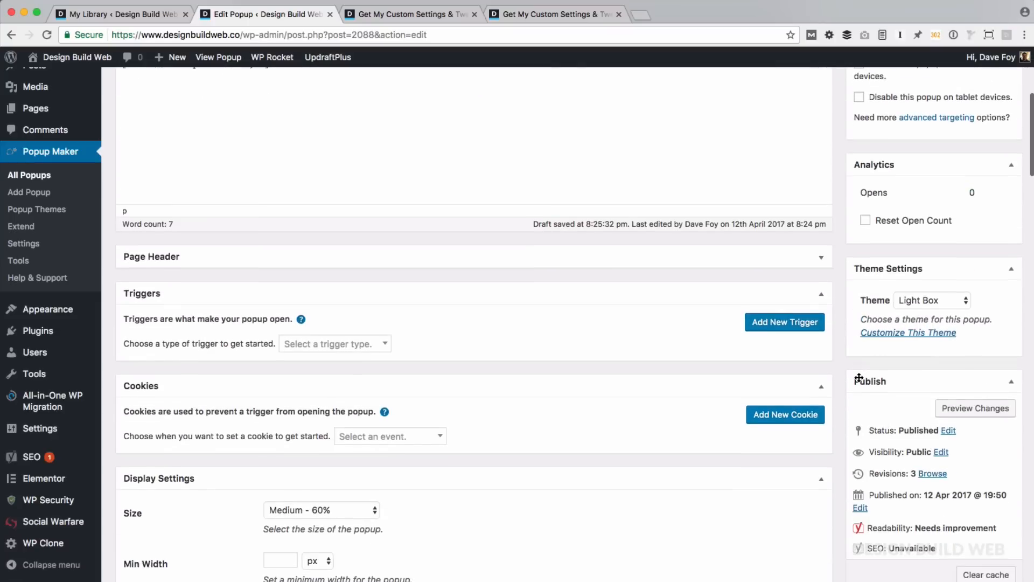
{"action": "left_click", "coordinate": [975, 503]}
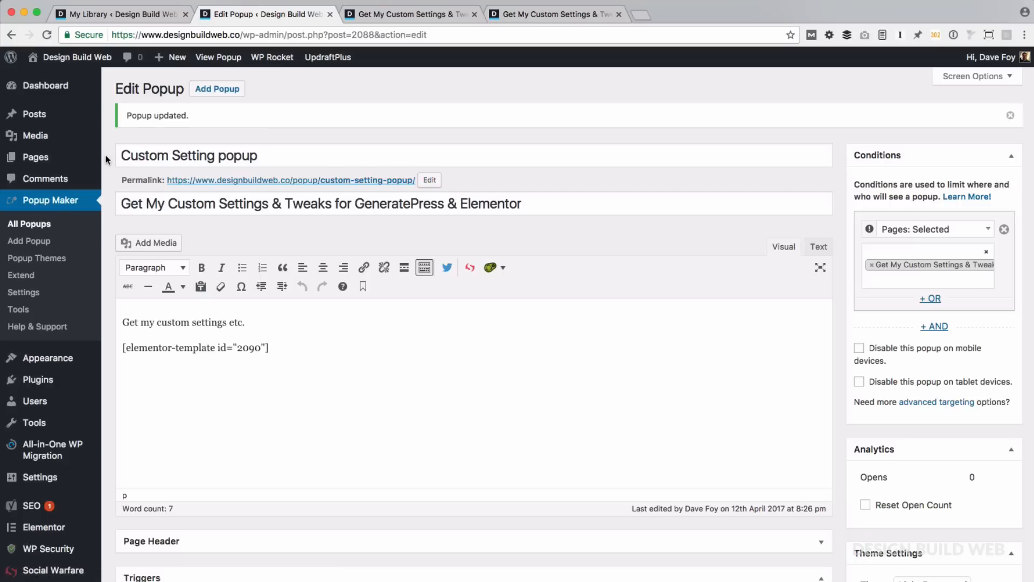
Step: Copy the CSS class popmake-2088 of the Custom Setting popup from the list of all popups
{"action": "left_click", "coordinate": [37, 225]}
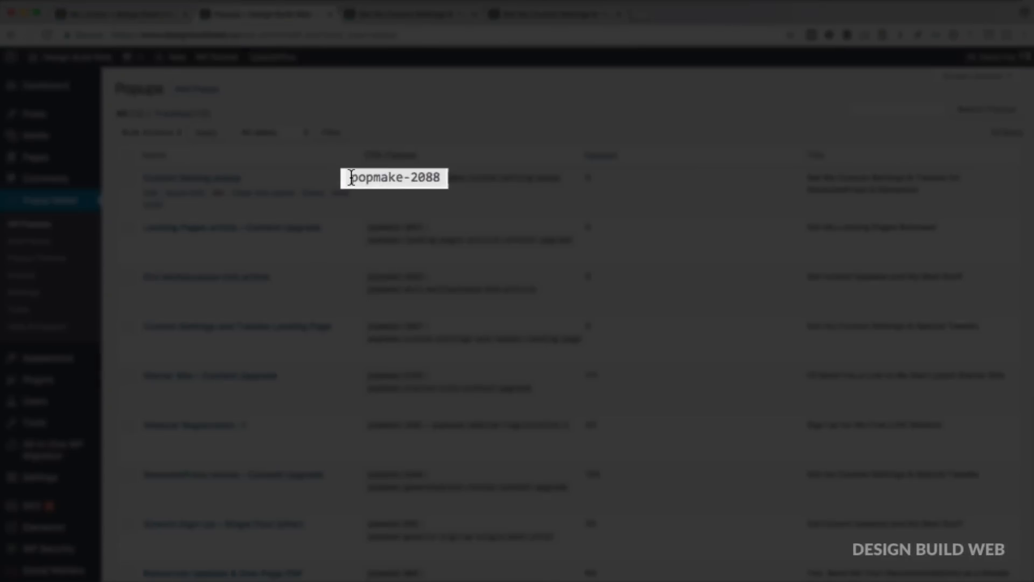
{"action": "left_click_drag", "start_coordinate": [351, 178], "coordinate": [442, 178]}
{"action": "key", "text": "ctrl+c"}
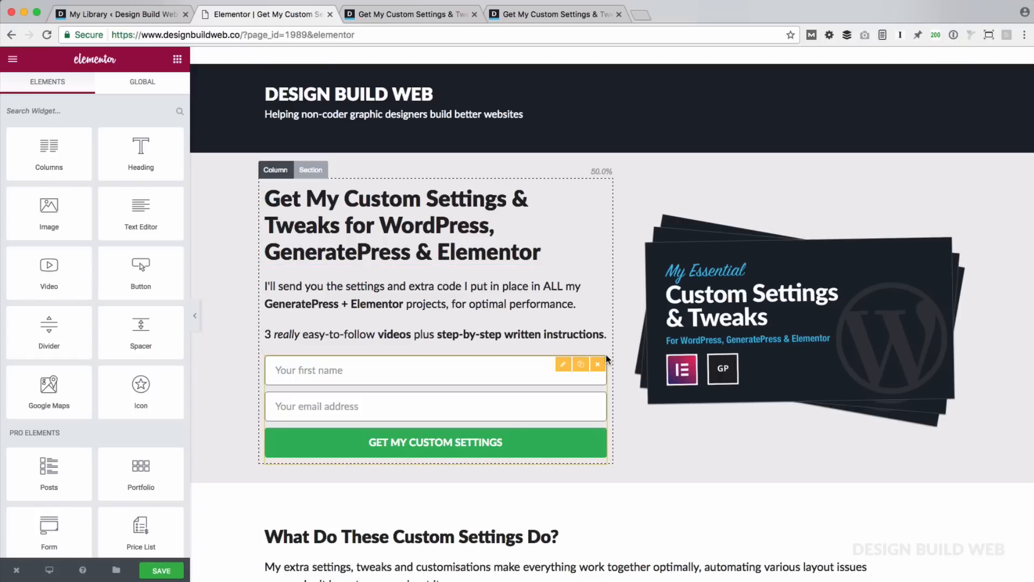
Step: Replace the sign-up form on the landing page with a button labelled "Yes! Send Me The Custom Tweaks"
{"action": "left_click", "coordinate": [600, 366]}
{"action": "left_click", "coordinate": [585, 285]}
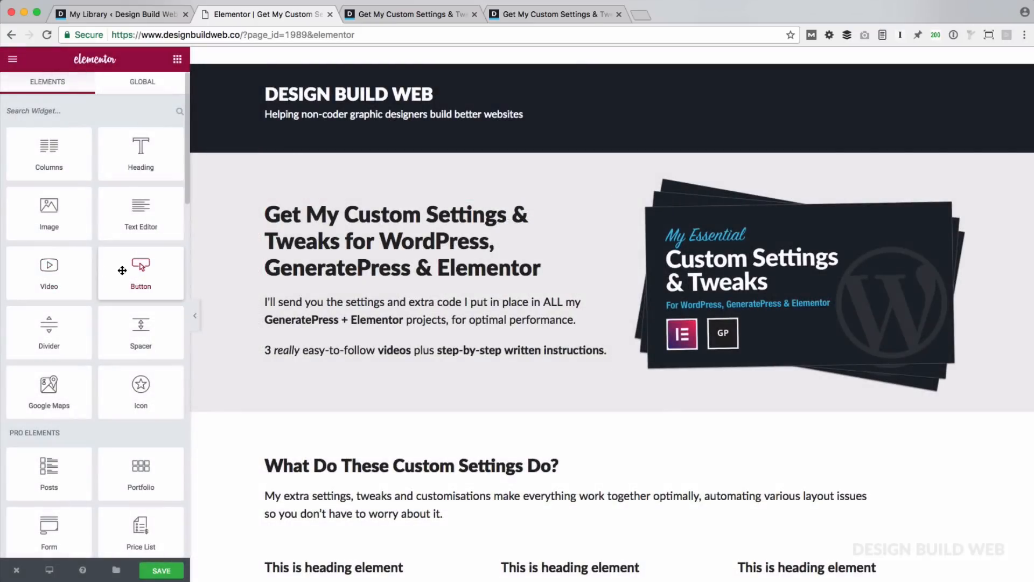
{"action": "left_click_drag", "start_coordinate": [122, 270], "coordinate": [324, 336]}
{"action": "triple_click", "coordinate": [105, 193]}
{"action": "type", "text": "Yes! Send Me The Custom Tweaks"}
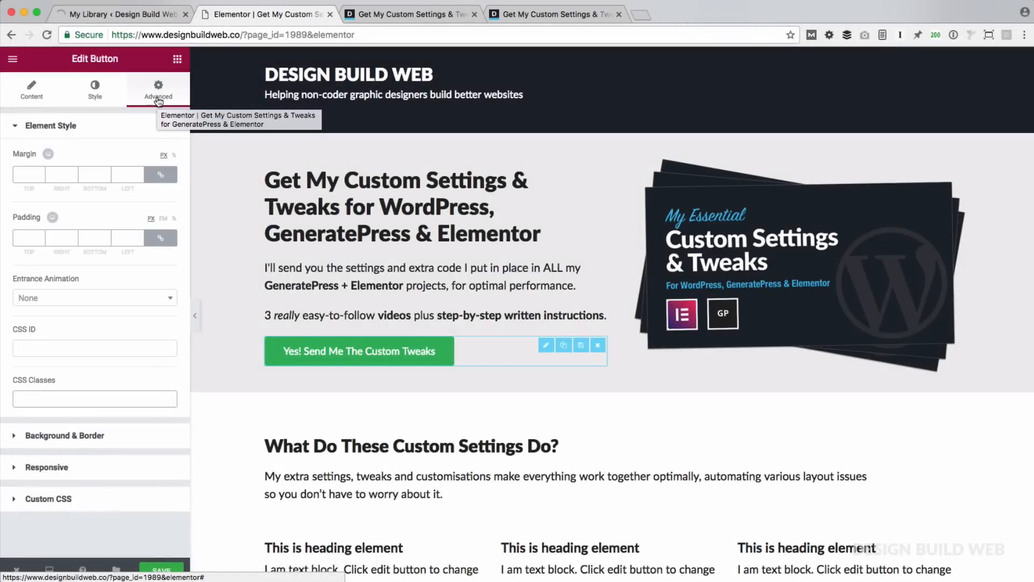
Step: Give the button the CSS class popmake-2088 and save the landing page
{"action": "mouse_move", "coordinate": [94, 399]}
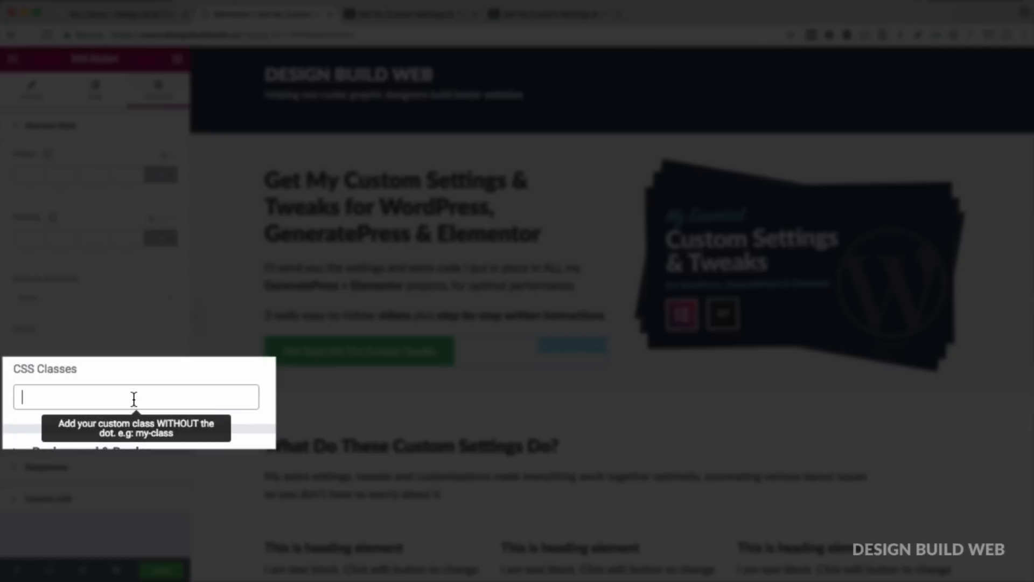
{"action": "key", "text": "ctrl+v"}
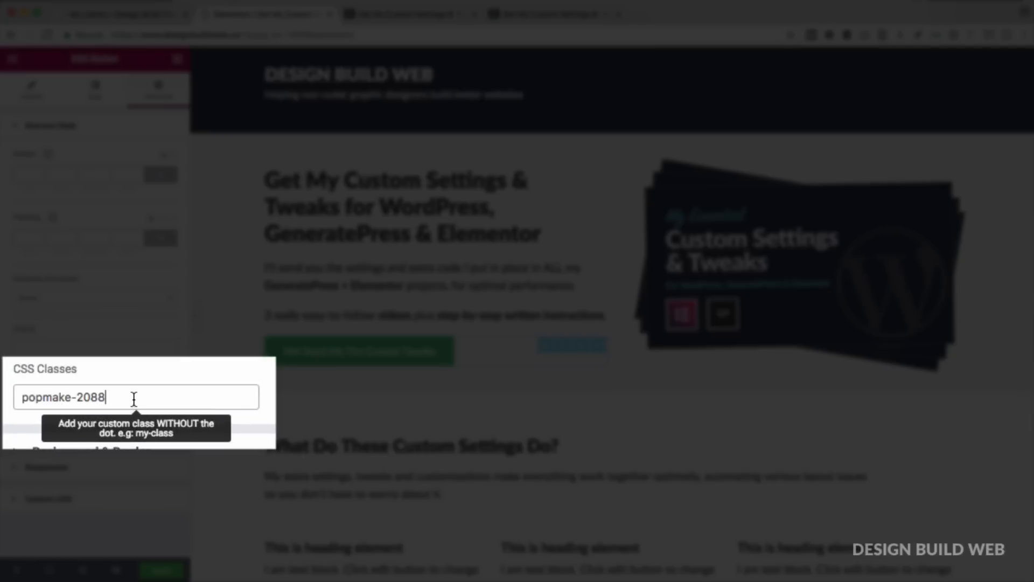
{"action": "left_click", "coordinate": [156, 570]}
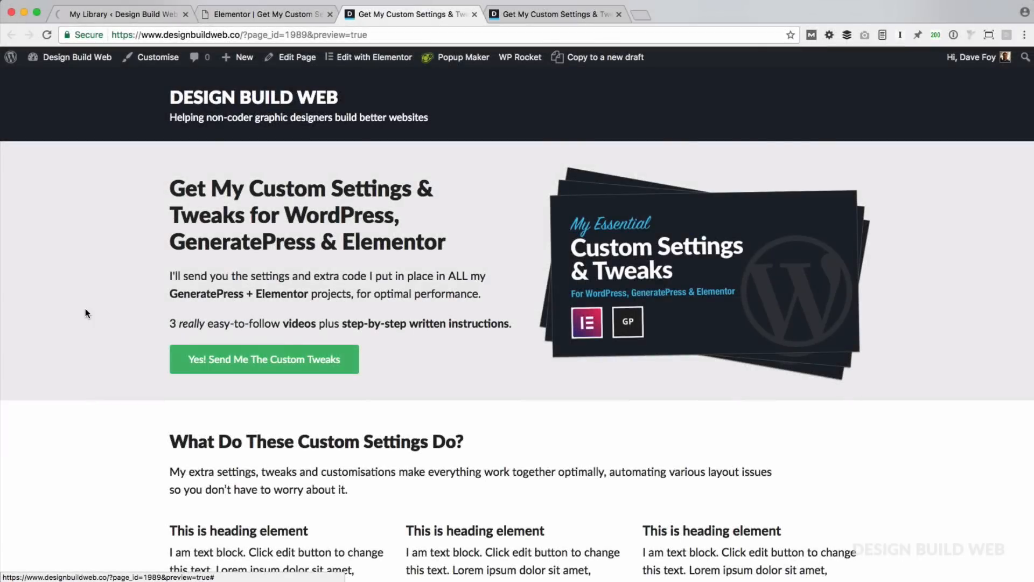
Step: Test the button's popup on the page preview and return to the Elementor editor
{"action": "left_click", "coordinate": [247, 362]}
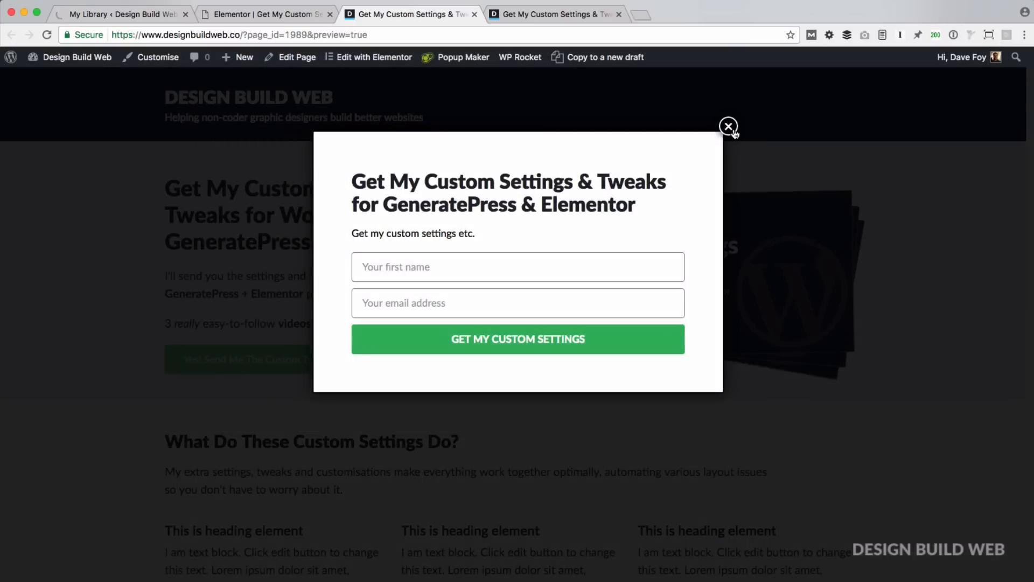
{"action": "left_click", "coordinate": [245, 16]}
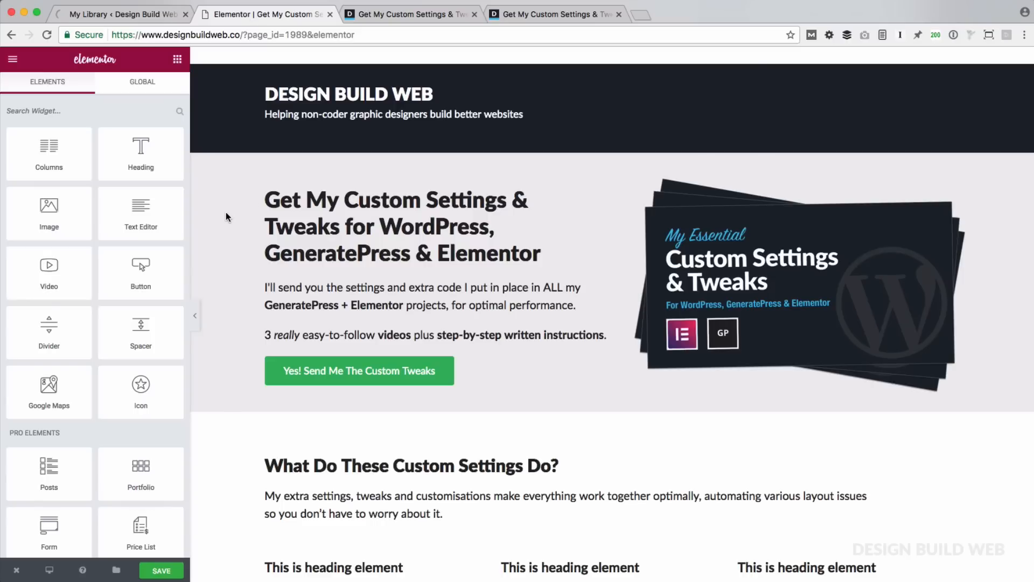
Step: Try placing the global "Custom Settings form - video tutorial" widget above the button, and delete it again
{"action": "left_click", "coordinate": [140, 91]}
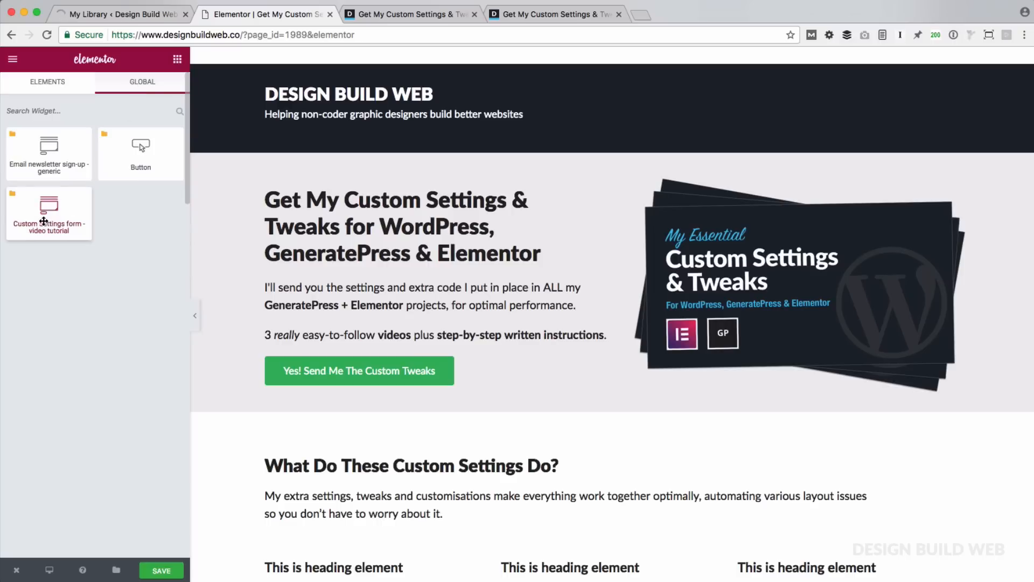
{"action": "left_click_drag", "start_coordinate": [48, 212], "coordinate": [360, 359]}
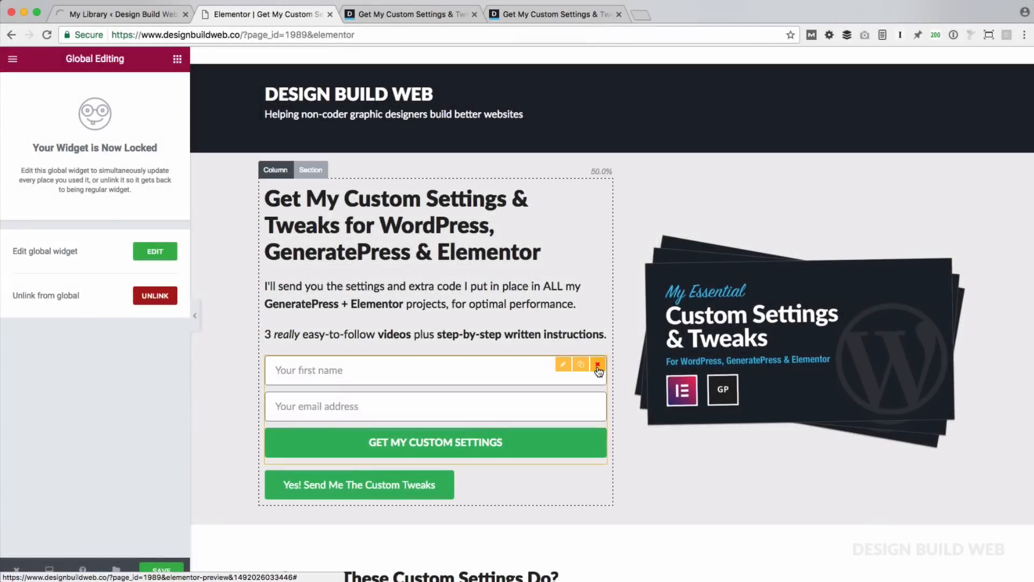
{"action": "left_click", "coordinate": [598, 366]}
{"action": "left_click", "coordinate": [575, 286]}
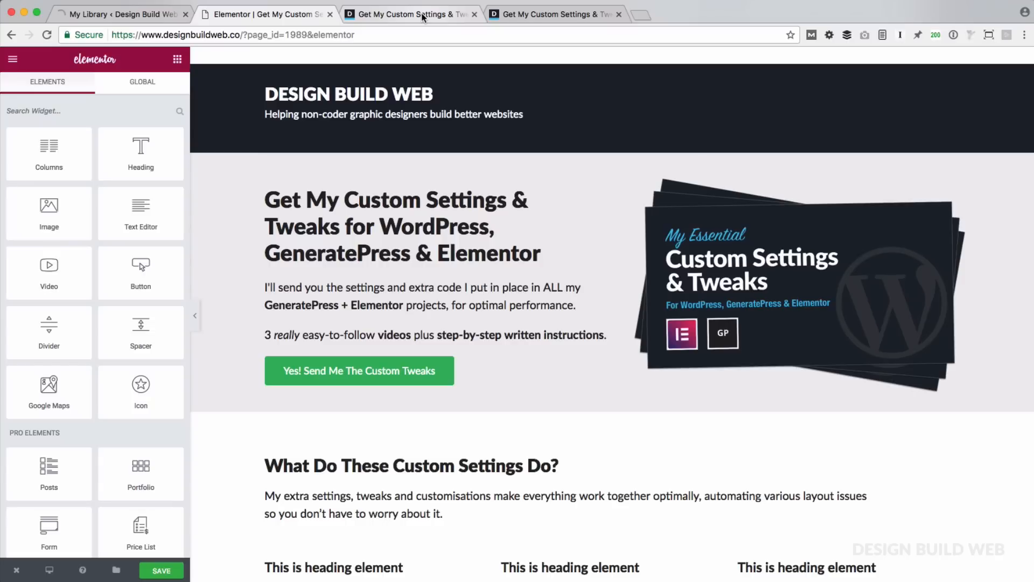
Step: Open the dialog for saving the landing page as a library template
{"action": "left_click", "coordinate": [112, 571]}
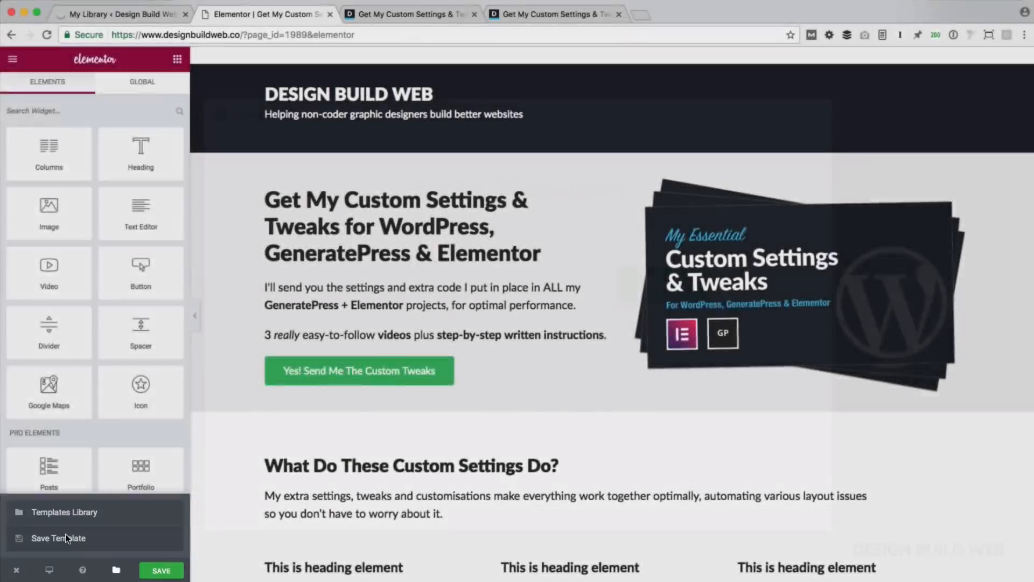
{"action": "left_click", "coordinate": [65, 536]}
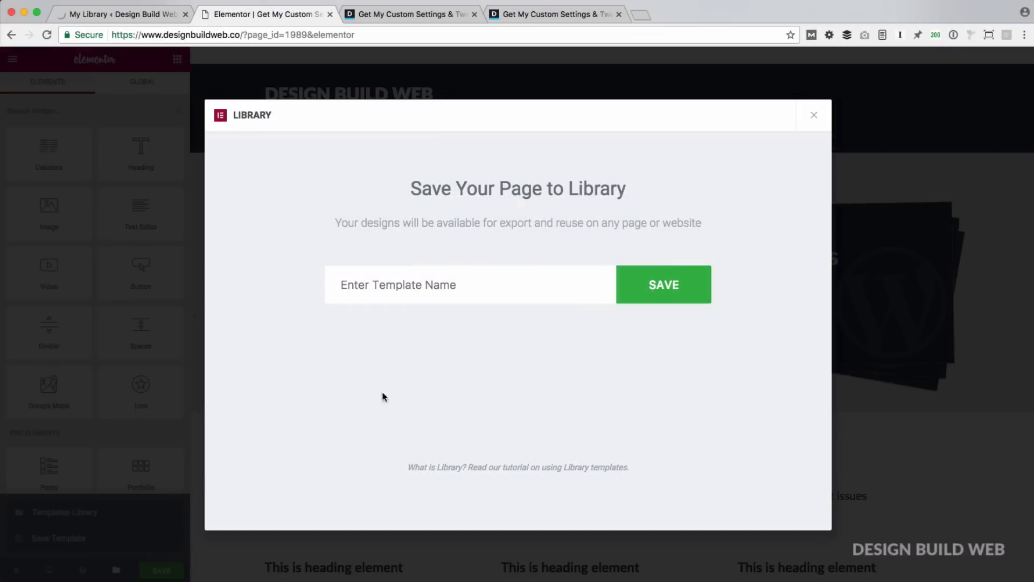